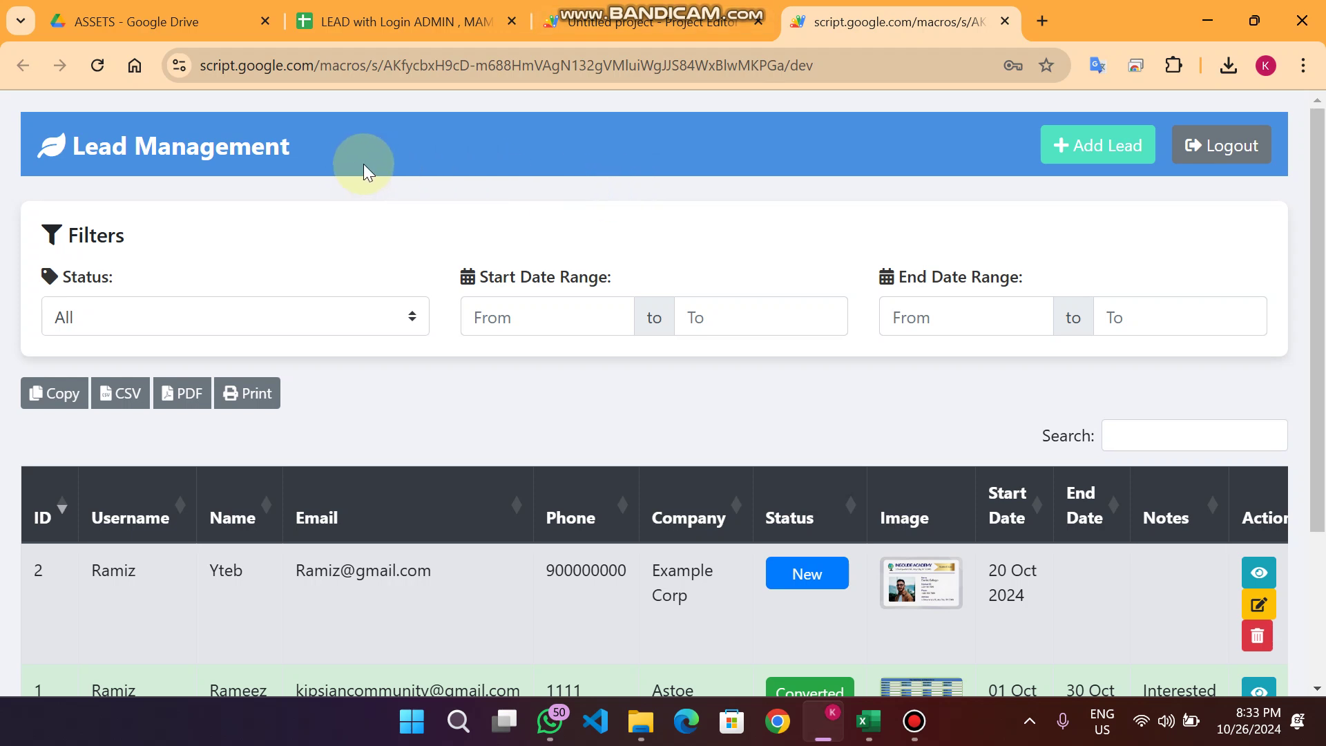
Step: Log out of the app with 'Yes, logout' and bring up the spreadsheet's Leads sheet showing two leads
drag(367, 164, 61, 134)
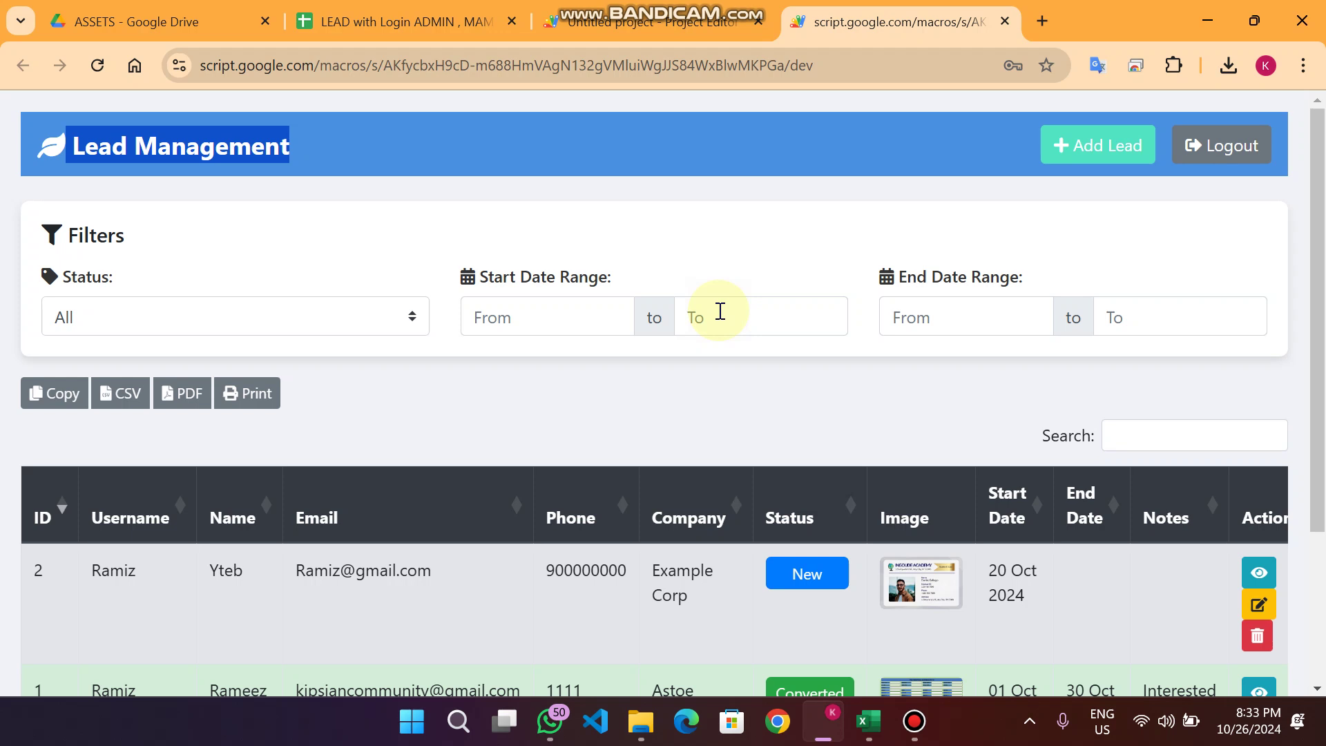
click(1187, 141)
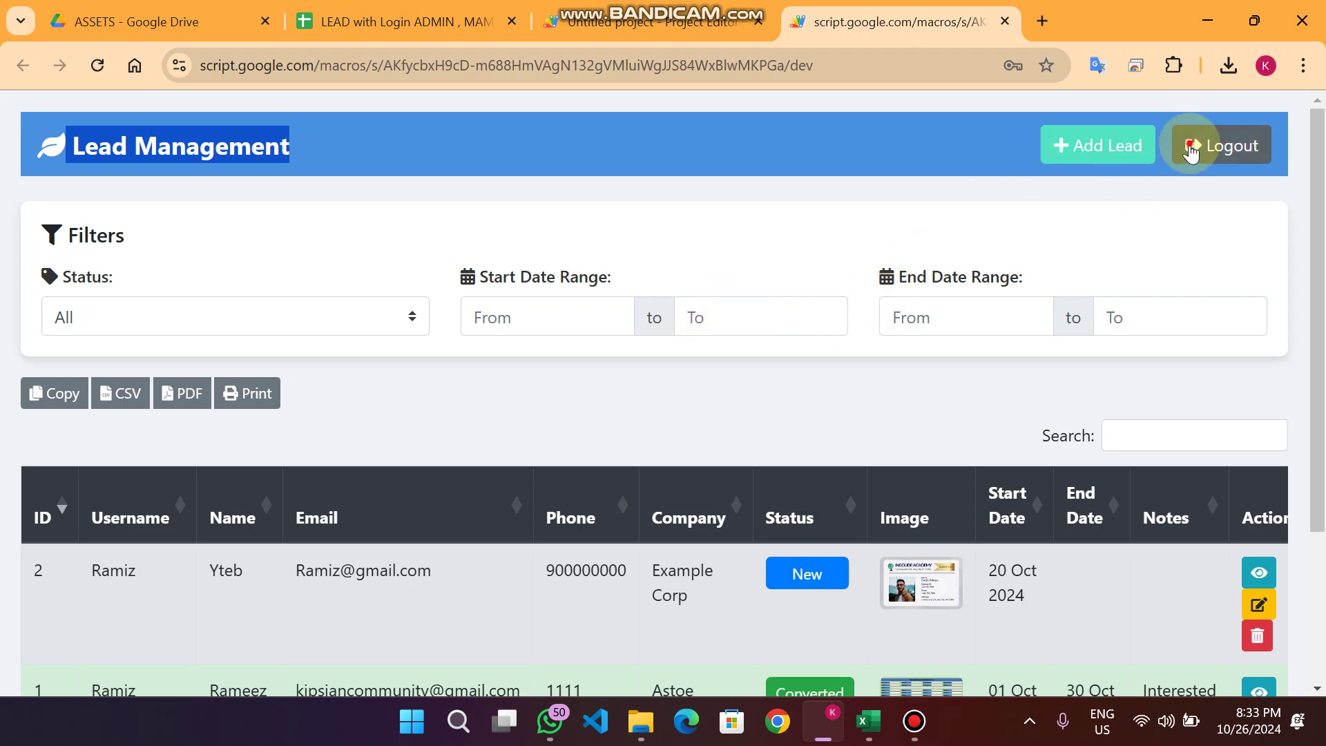
click(602, 510)
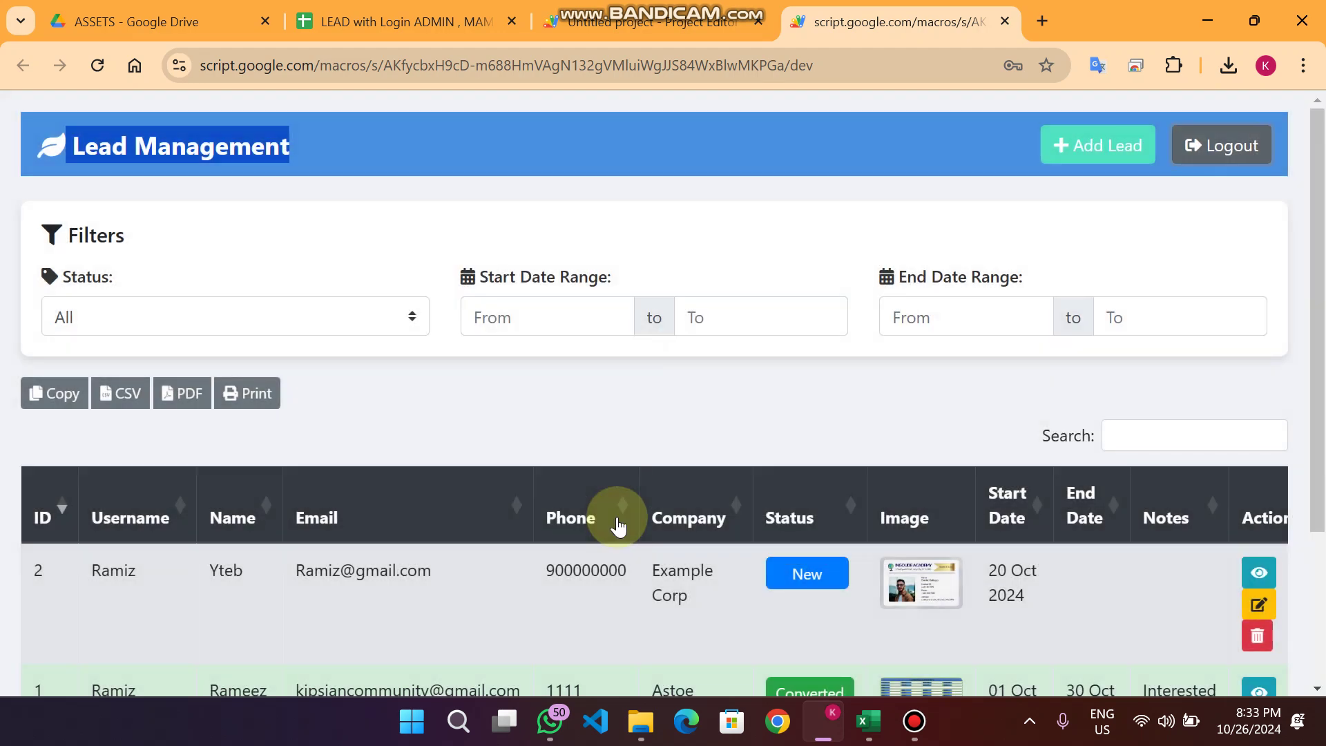
click(417, 11)
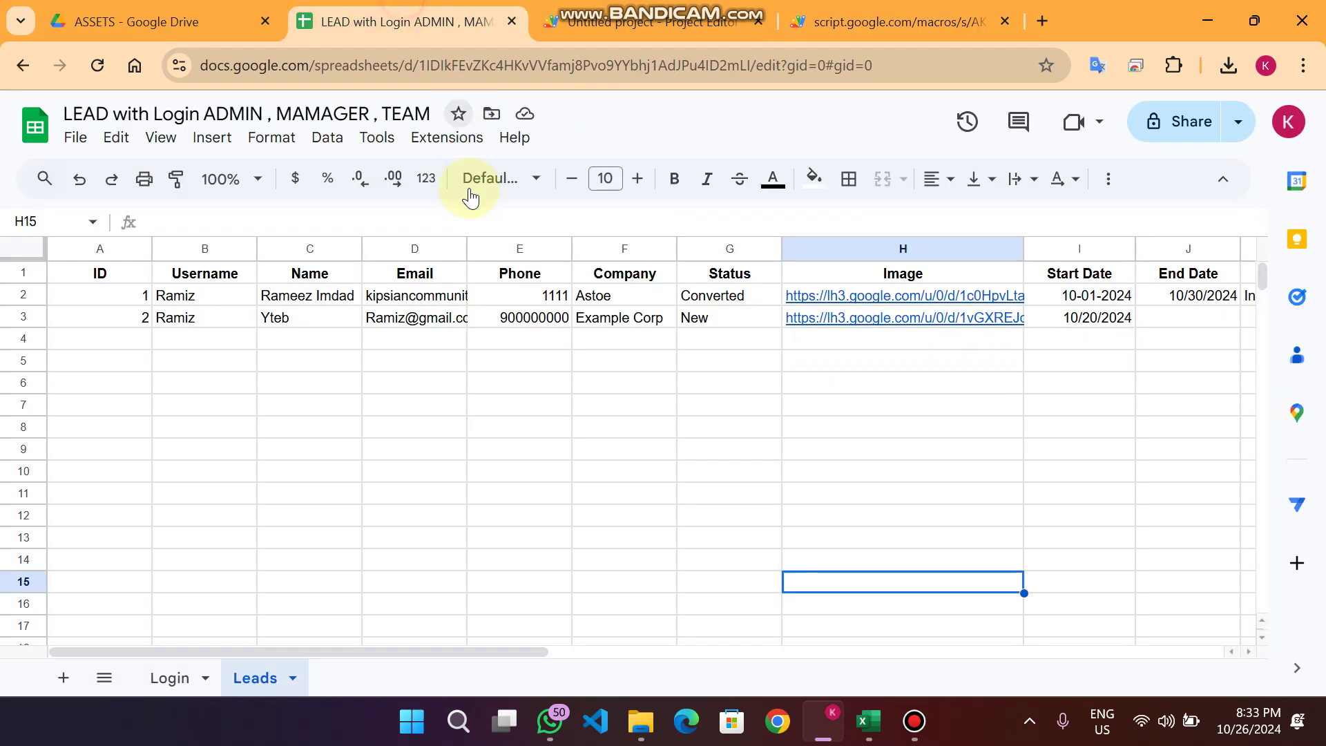
Step: Show the Login sheet, point out the Admin, Manager and Team account types, and mark admin row A2:C2
click(169, 677)
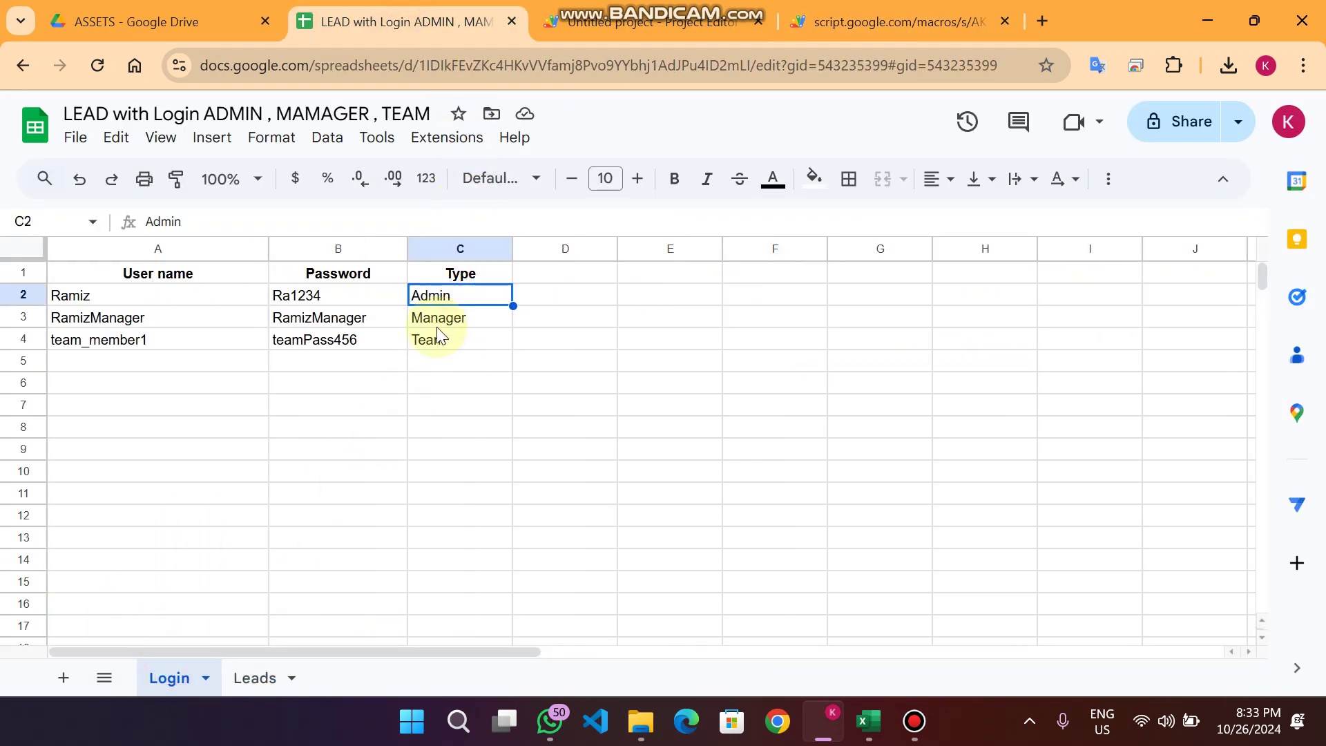
click(462, 318)
click(455, 346)
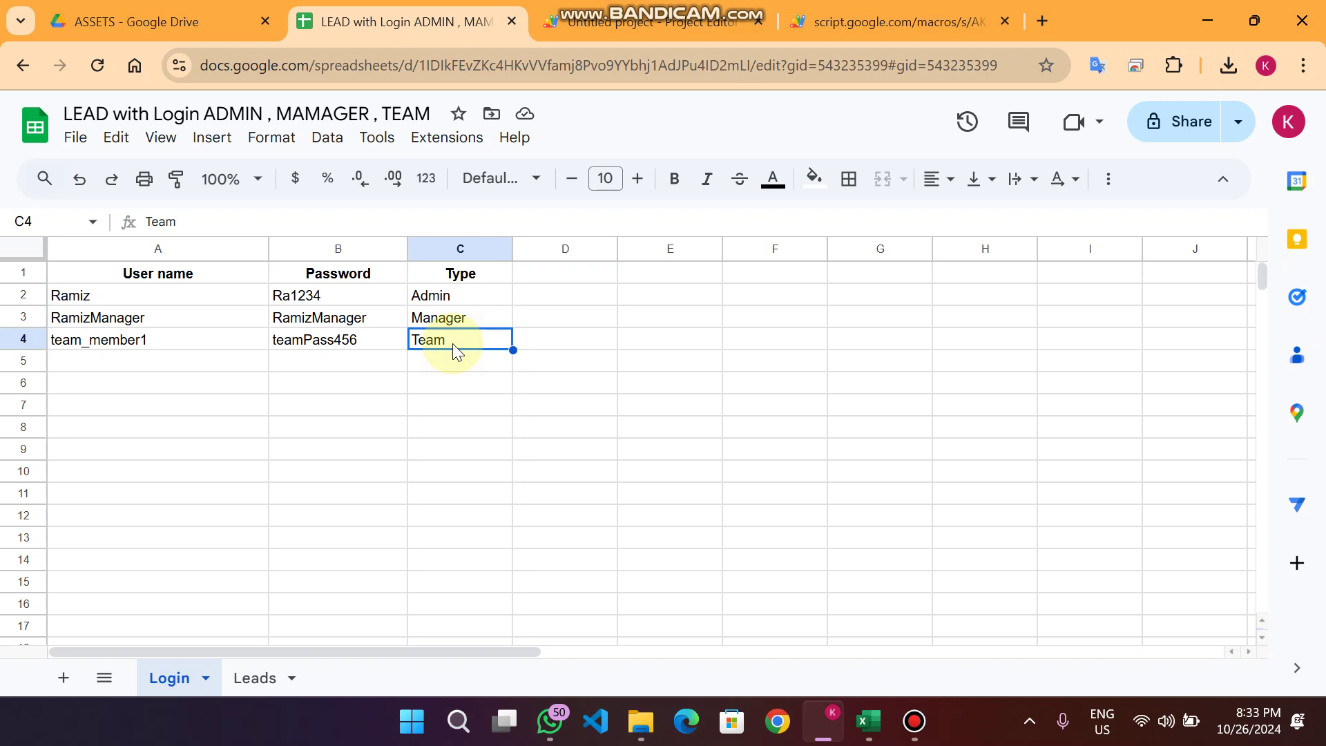
click(880, 20)
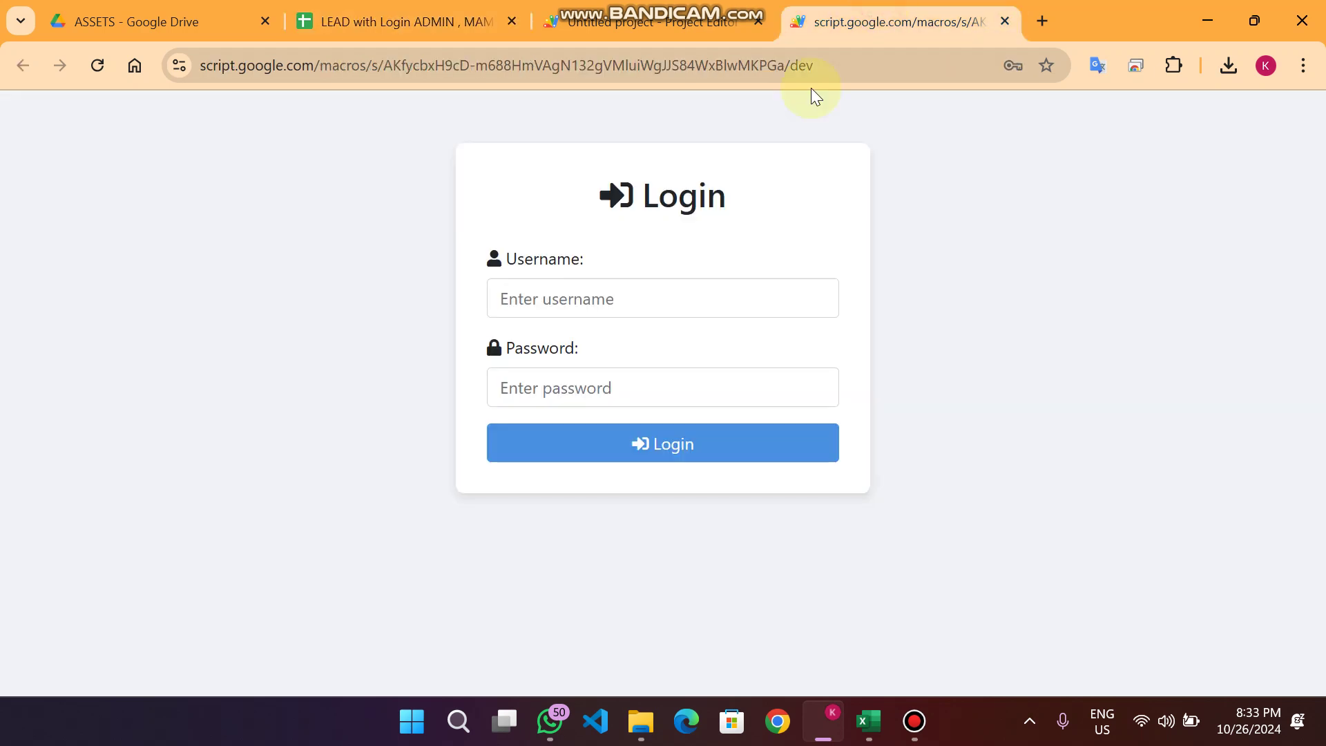
click(400, 22)
click(193, 470)
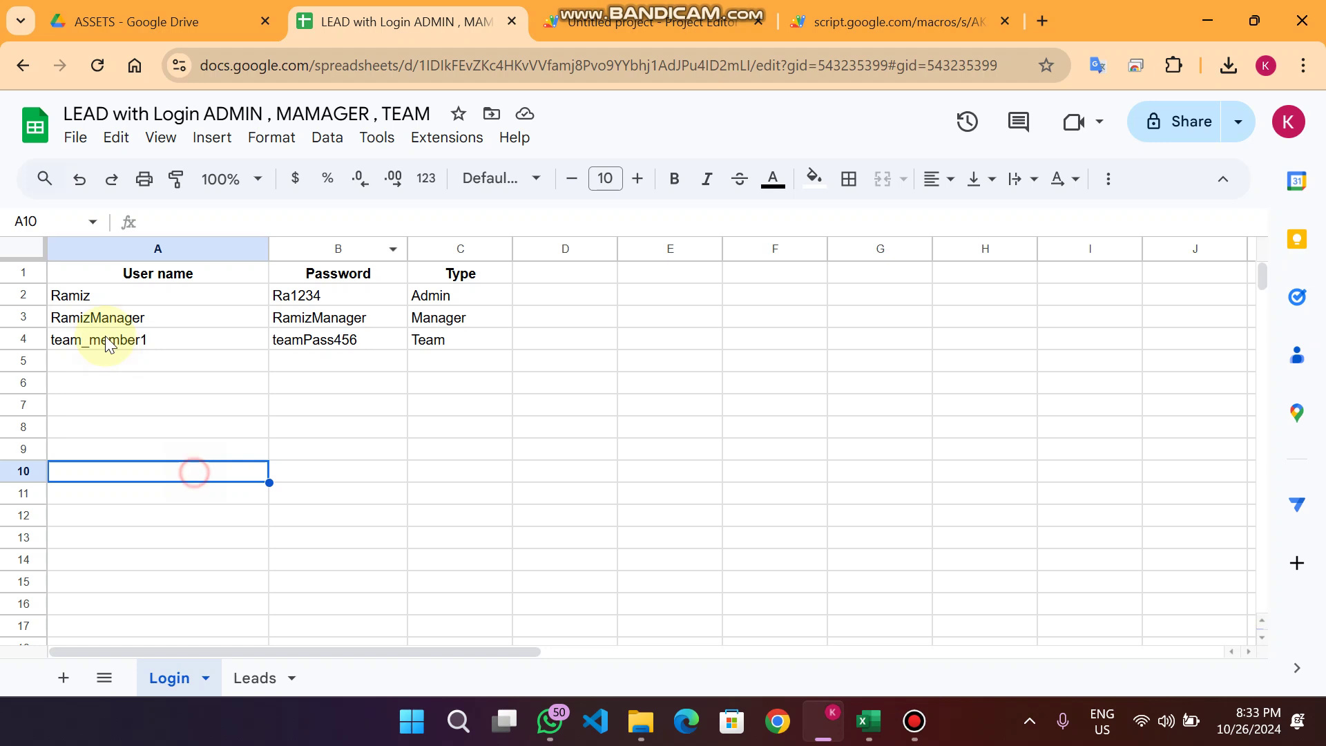
drag(84, 297, 465, 302)
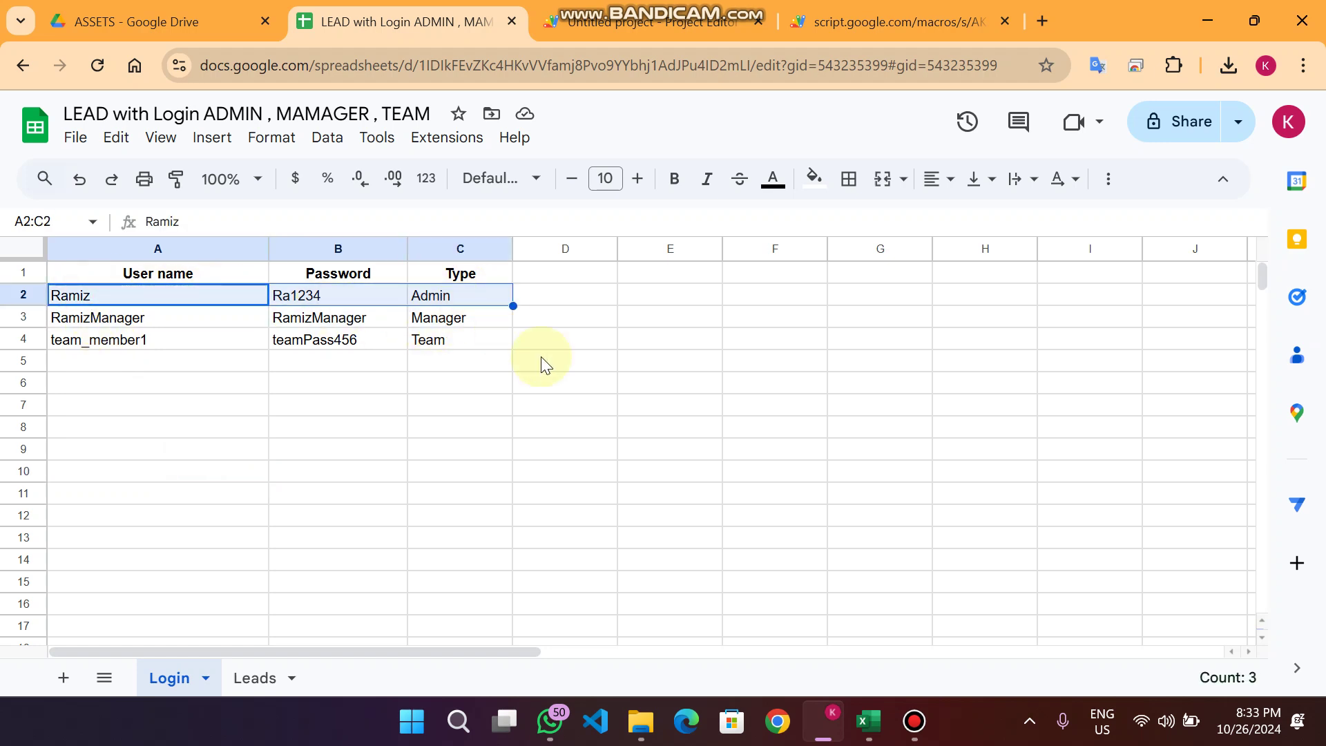
Step: Sign in to the app with the saved admin credentials from Chrome autofill
click(951, 10)
click(607, 298)
click(640, 355)
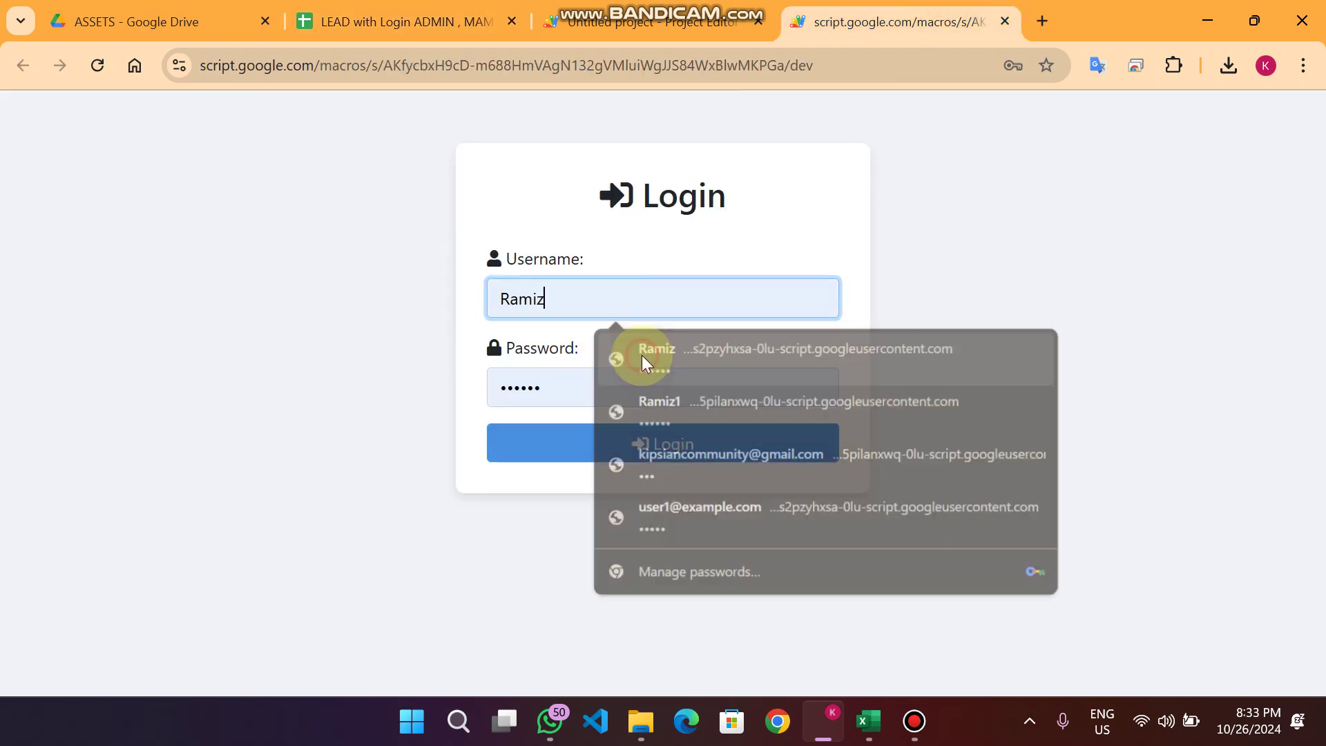
click(656, 449)
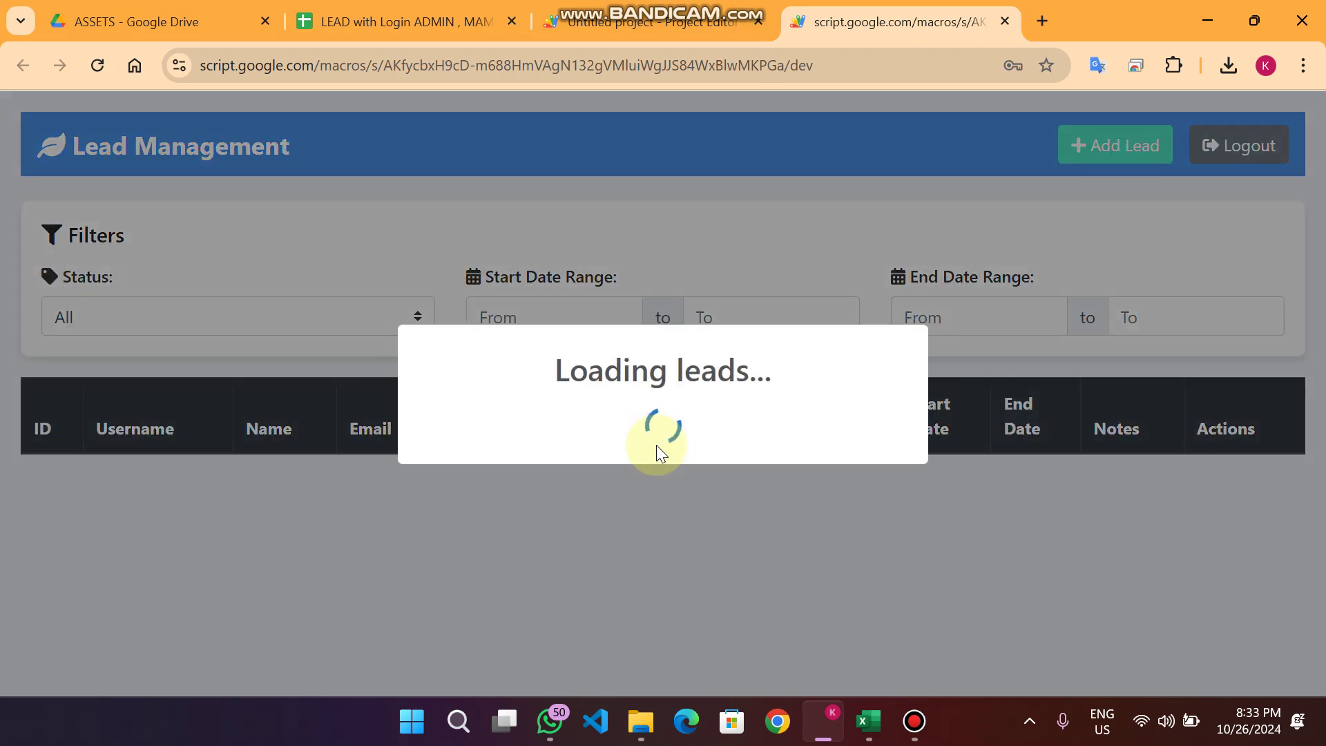
Step: Scroll through the two-lead table, then start a logout and cancel it
scroll(656, 445, down, 3)
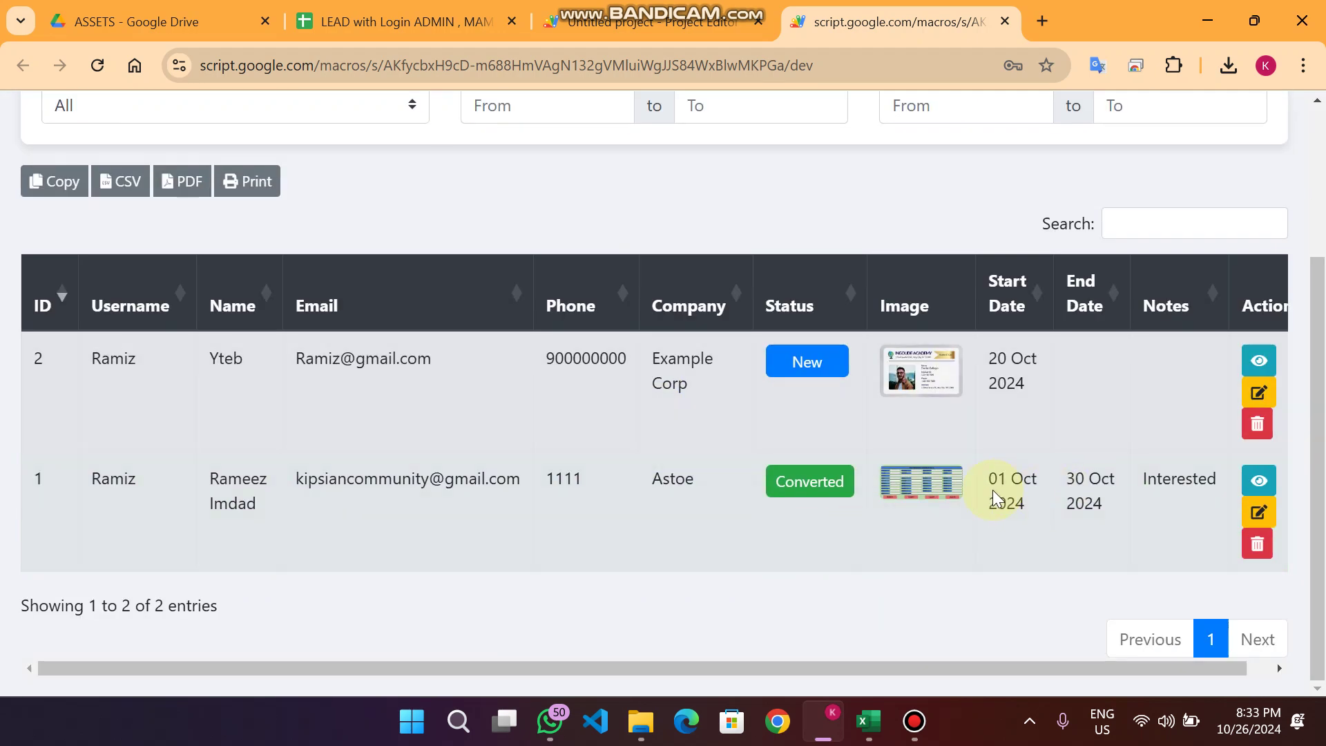
scroll(992, 491, up, 3)
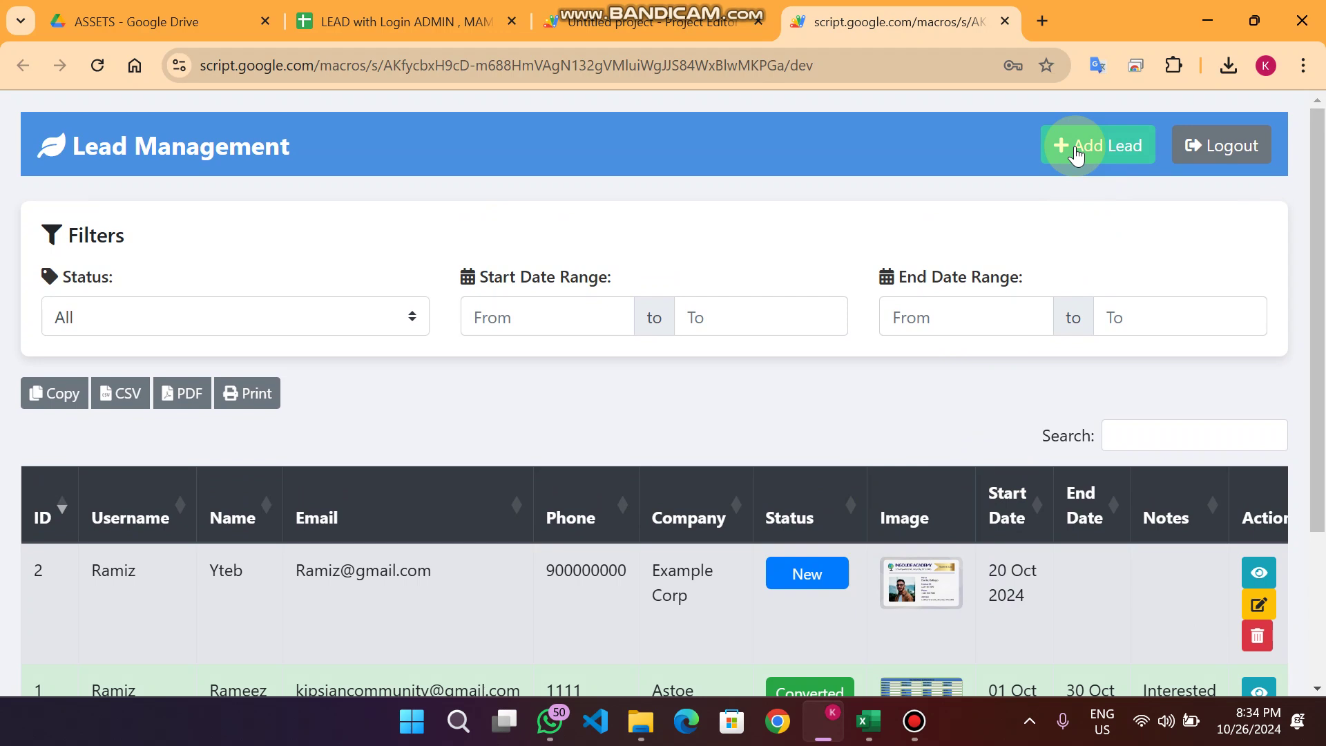
click(1208, 145)
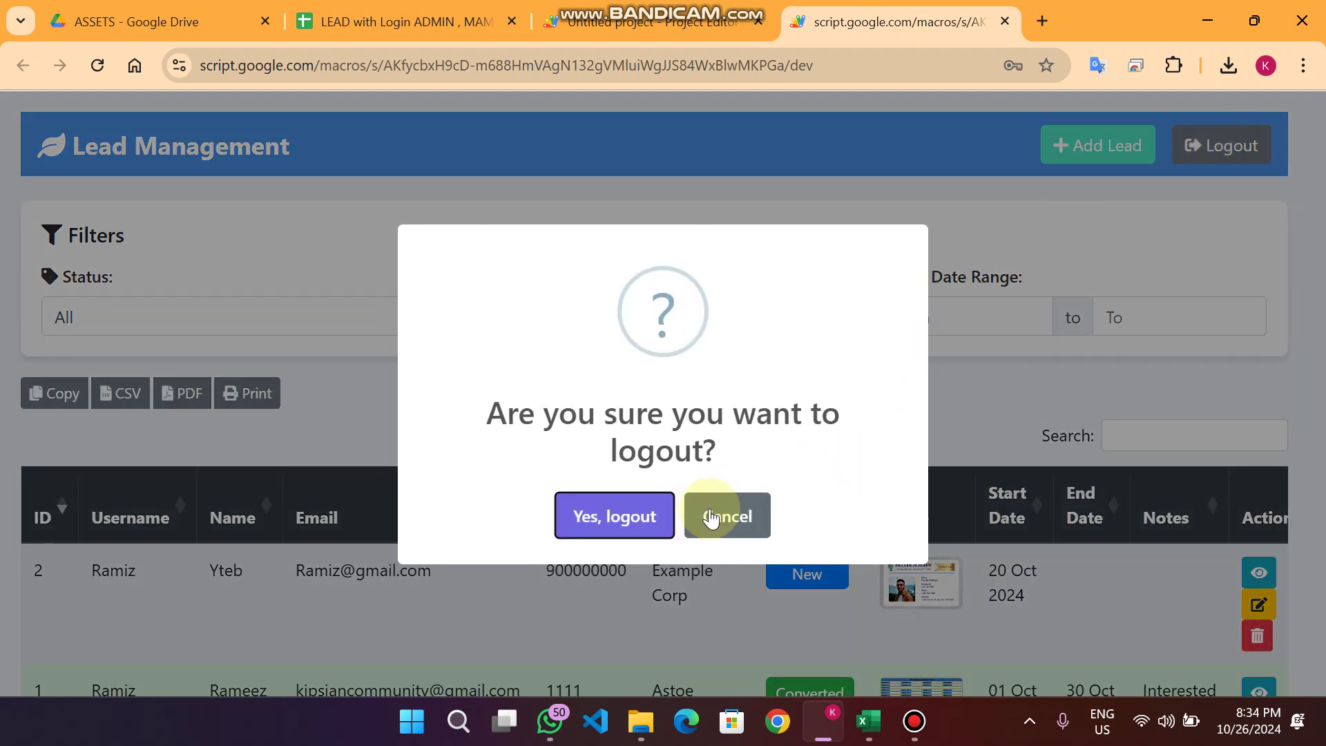
click(746, 511)
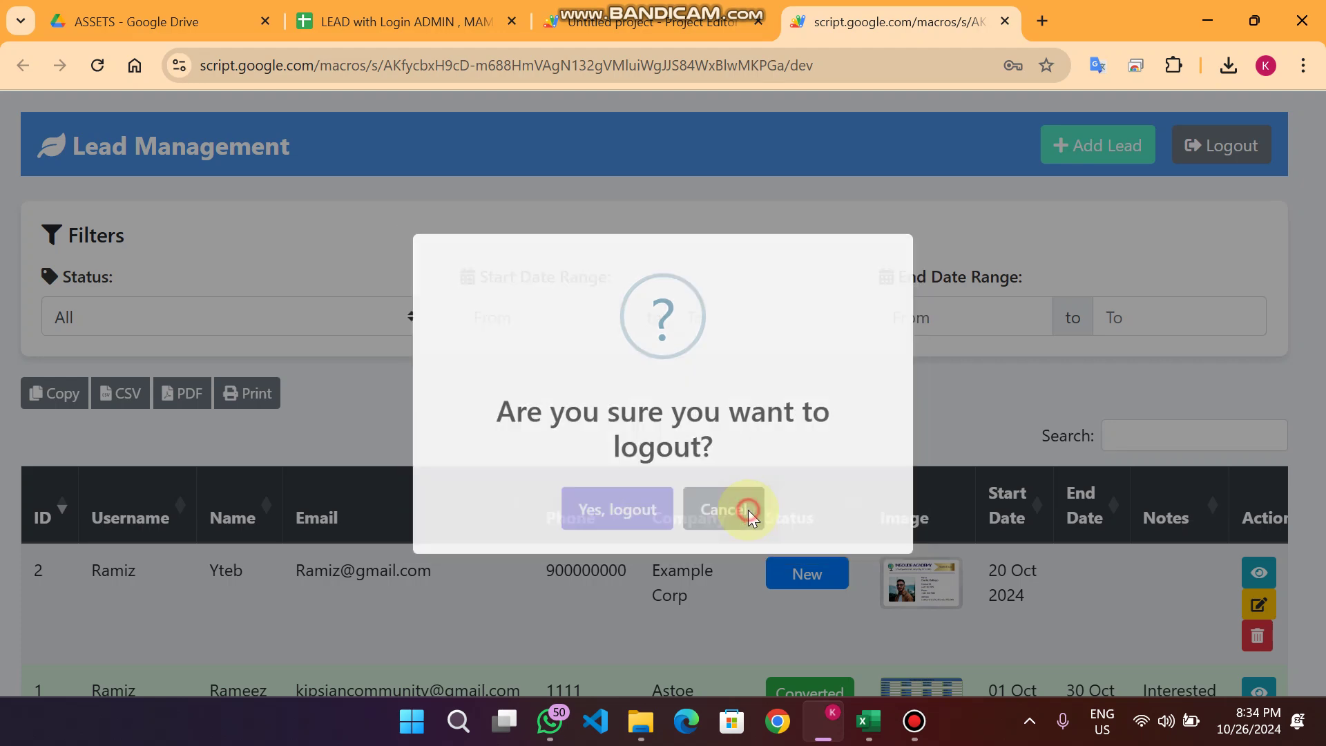
Step: Start a new lead and enter its name, e-mail, phone number and company Acme Inc
click(1082, 158)
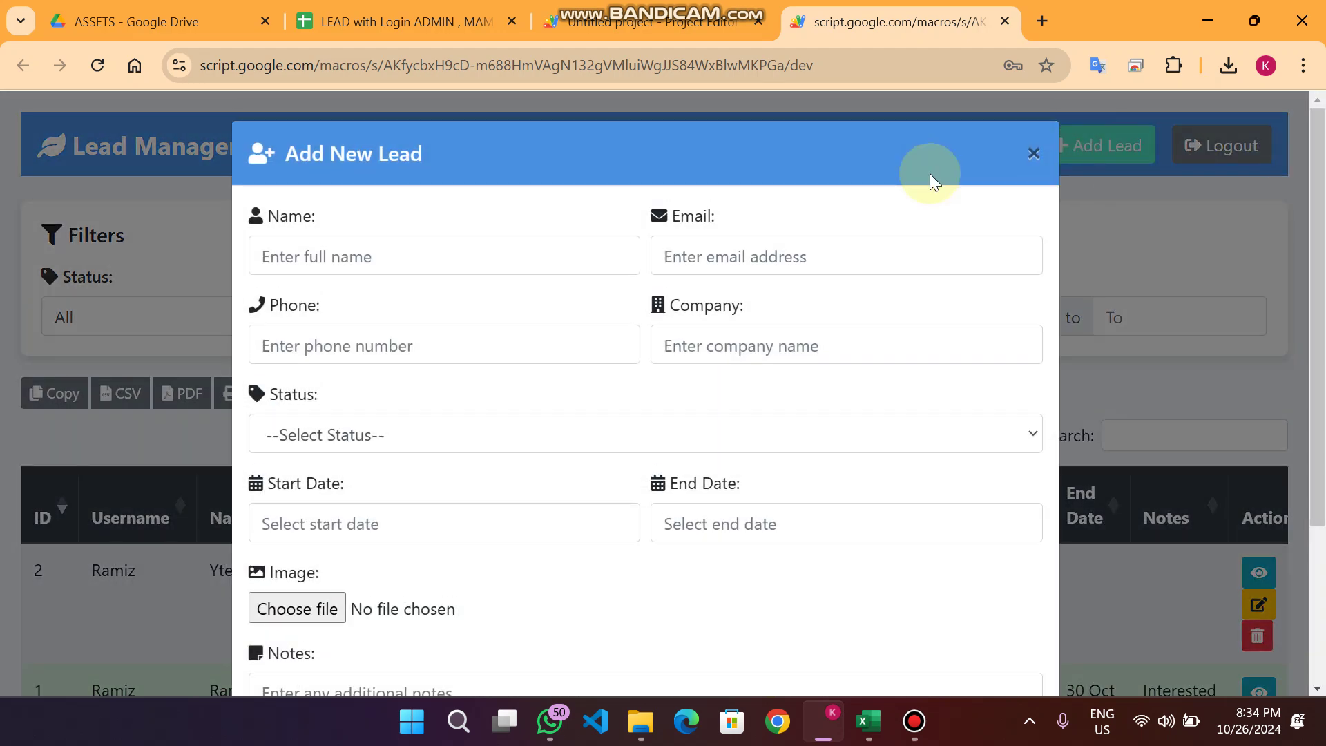
scroll(840, 275, down, 3)
scroll(840, 275, up, 3)
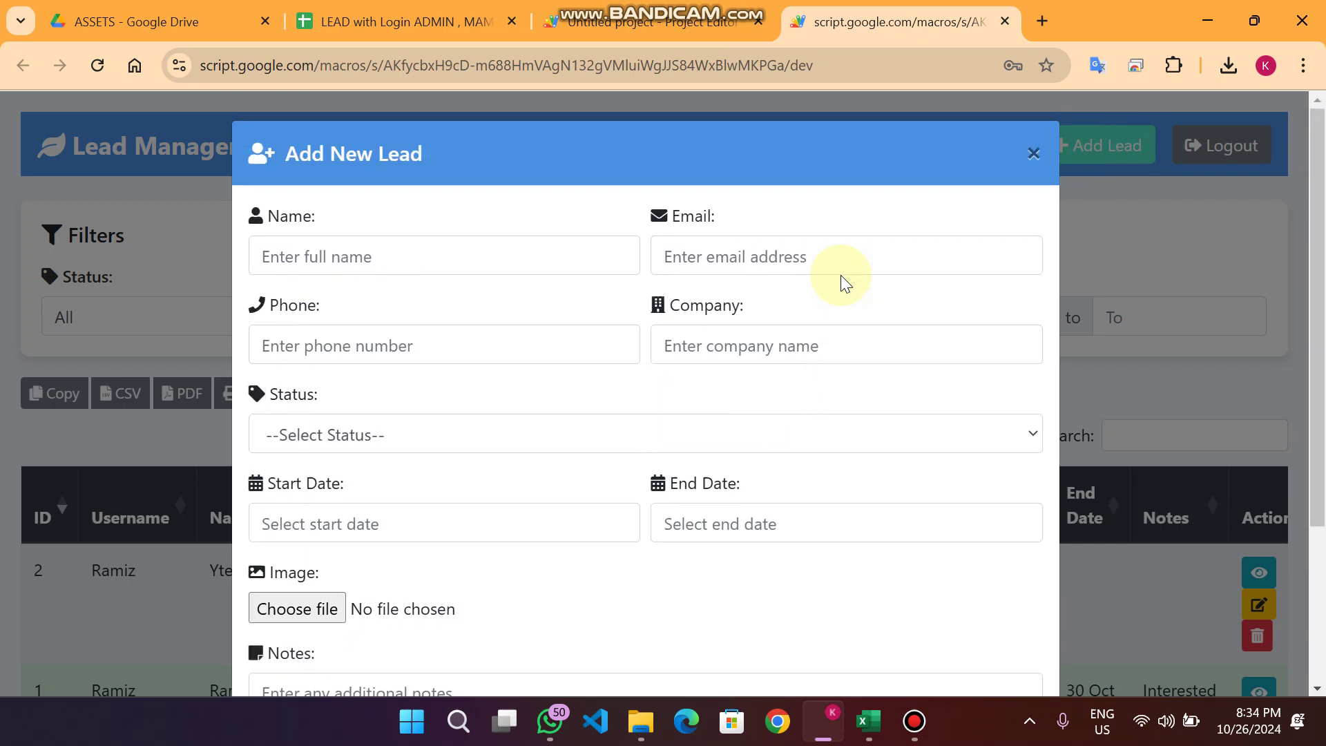
click(340, 262)
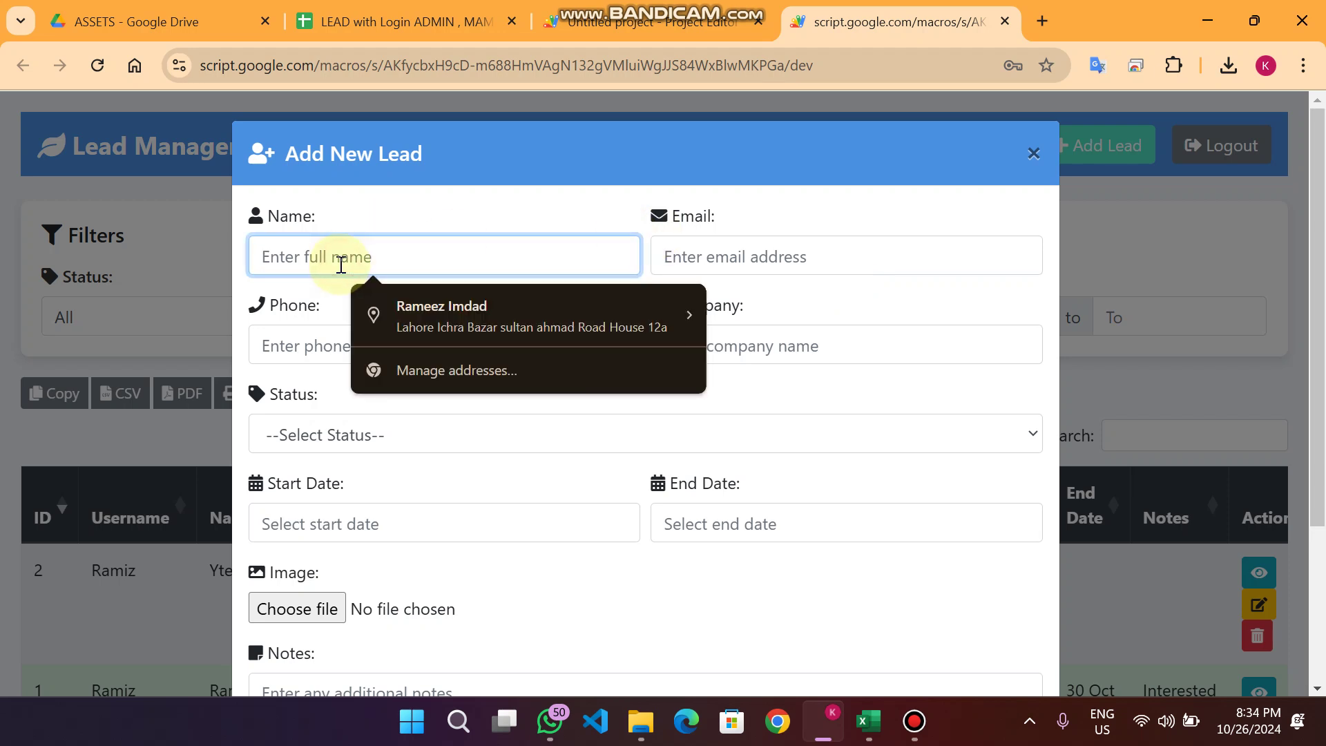
text(Dam)
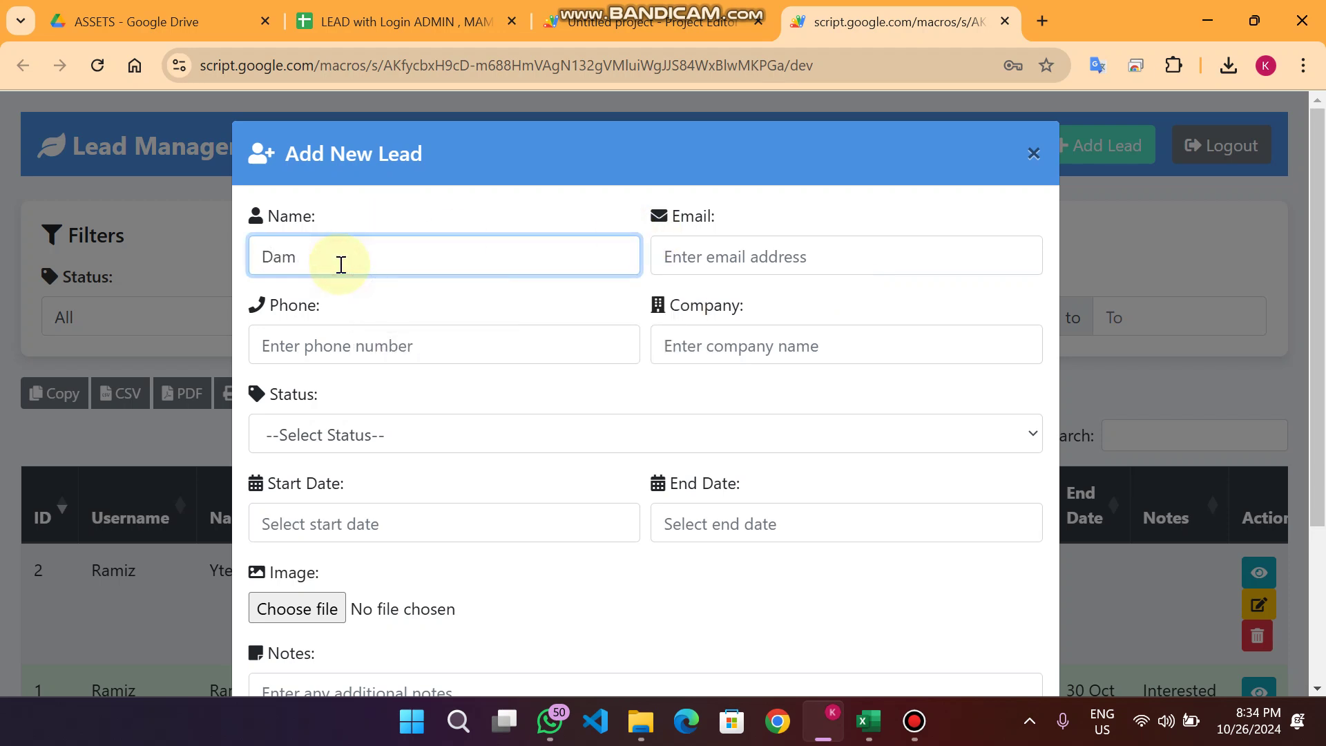
click(857, 254)
click(814, 458)
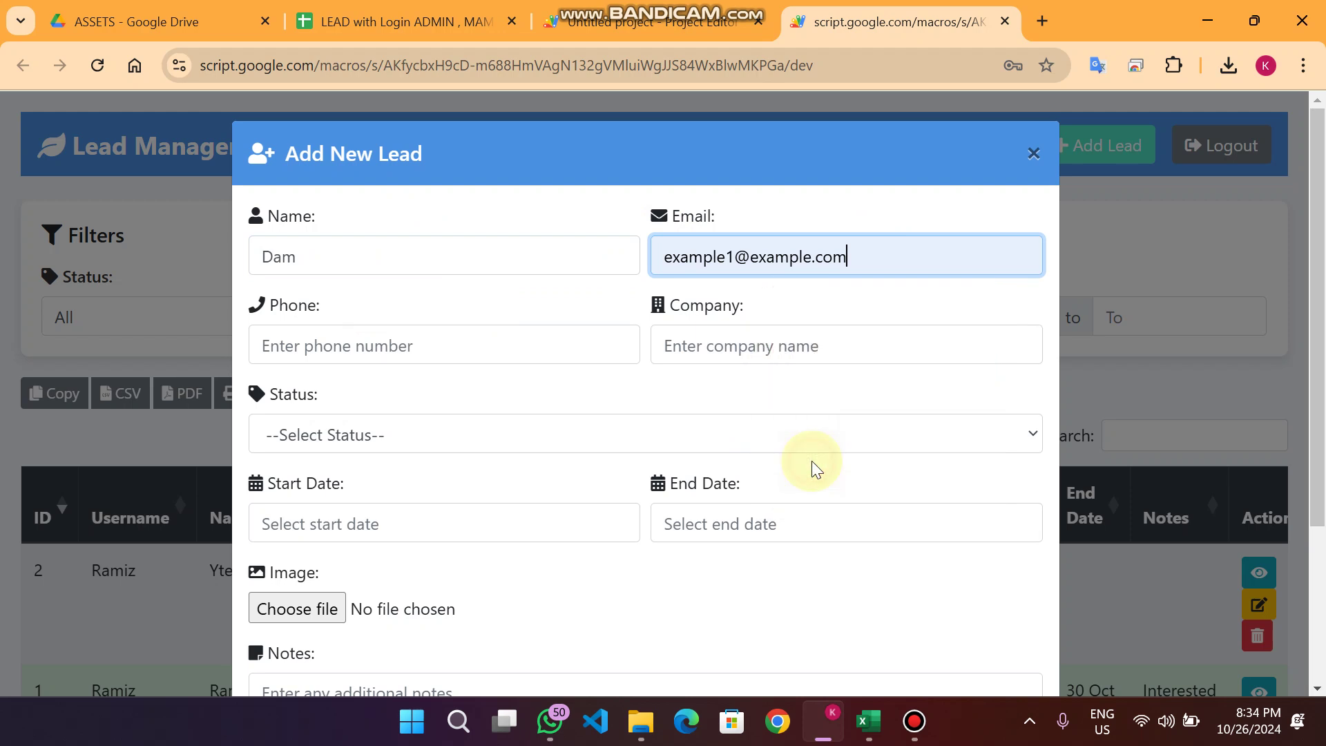
click(449, 345)
click(445, 508)
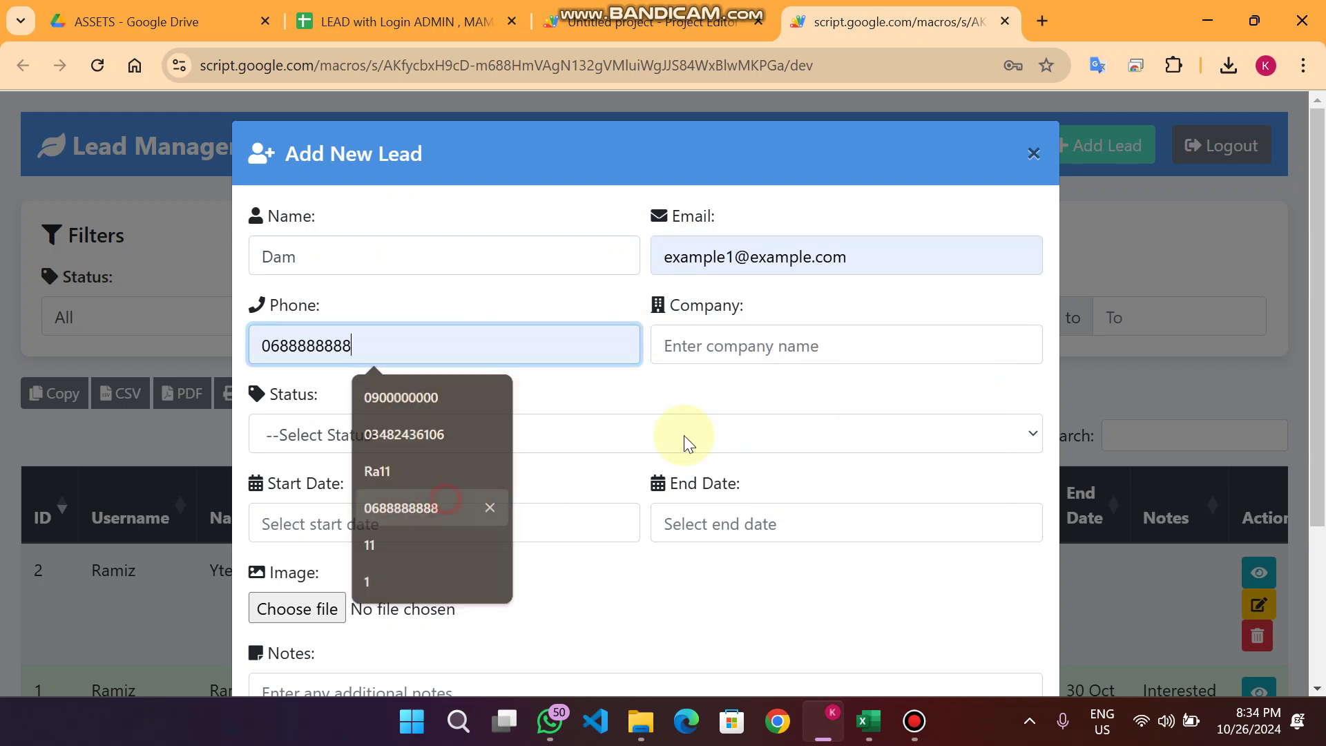
click(757, 331)
click(805, 474)
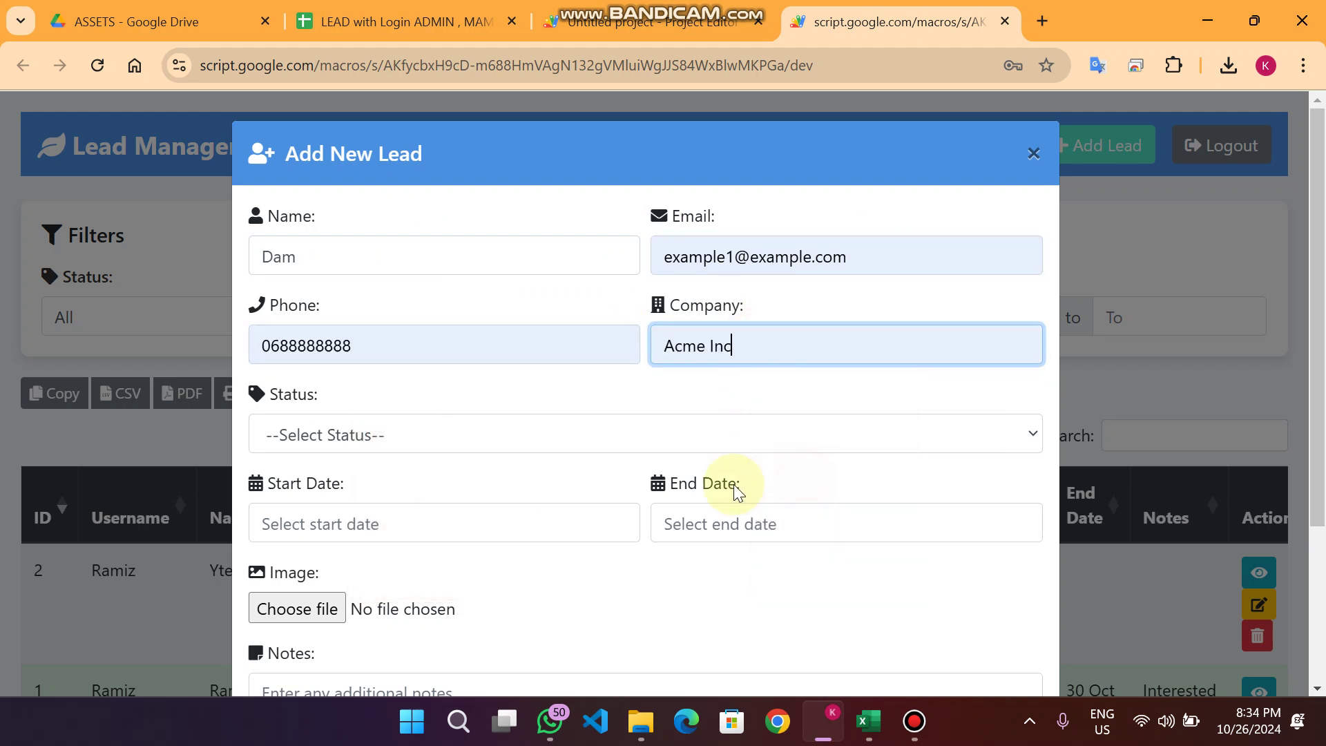
Step: Set status New, start date 13 Oct 2024, and attach image 1600w-TsPWqeUiHcl.webp
click(321, 435)
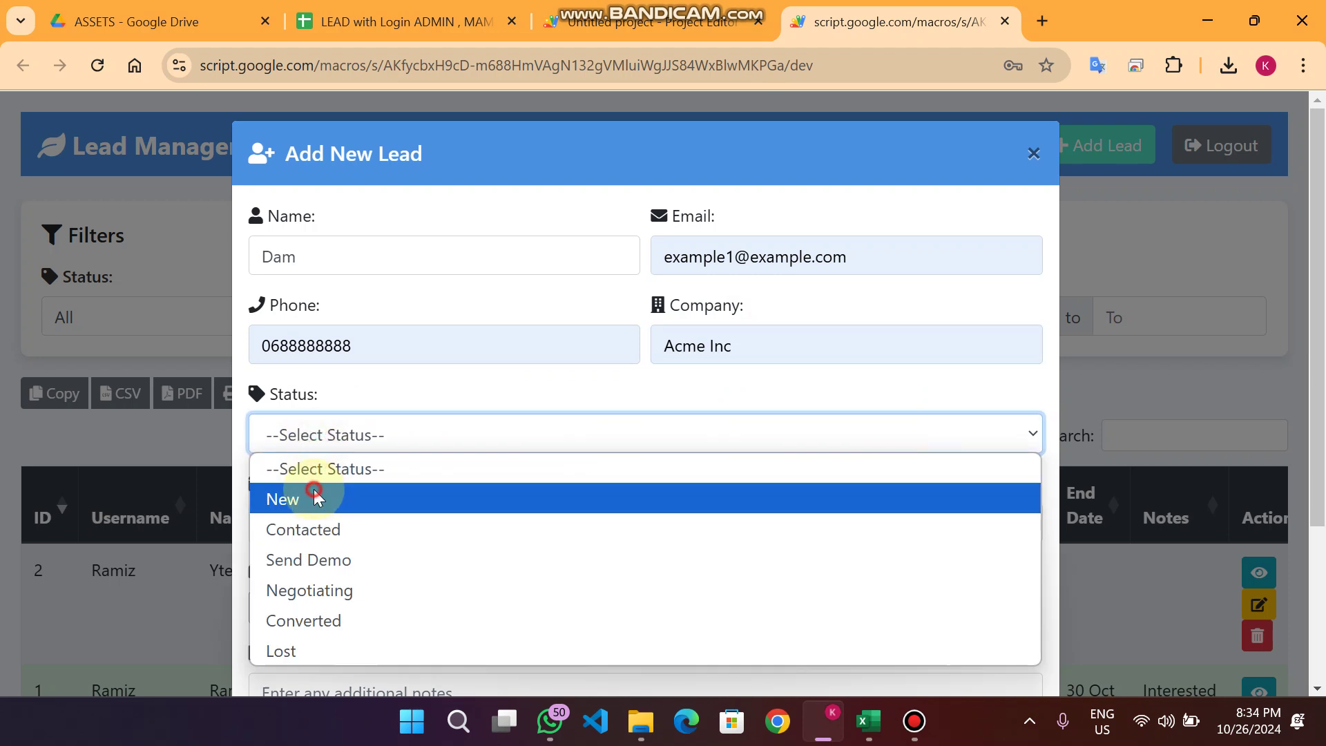
click(313, 497)
click(372, 517)
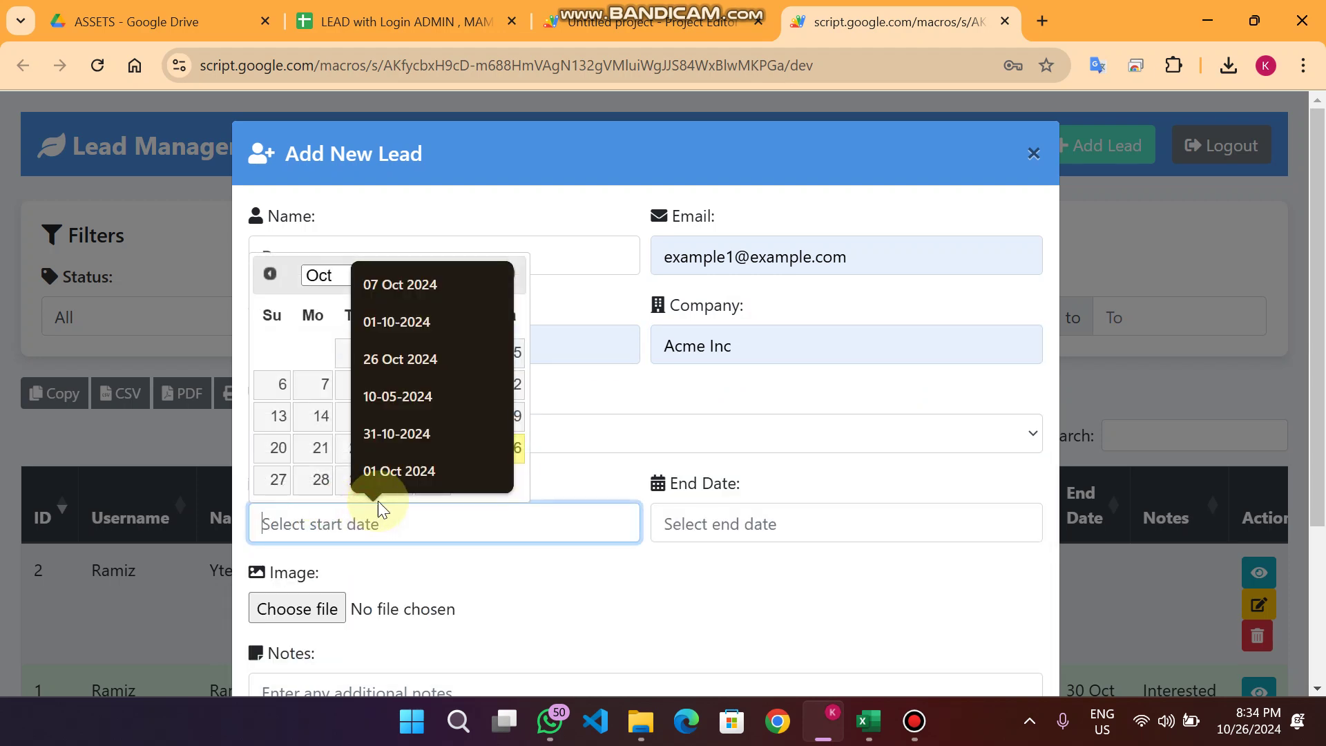
click(279, 415)
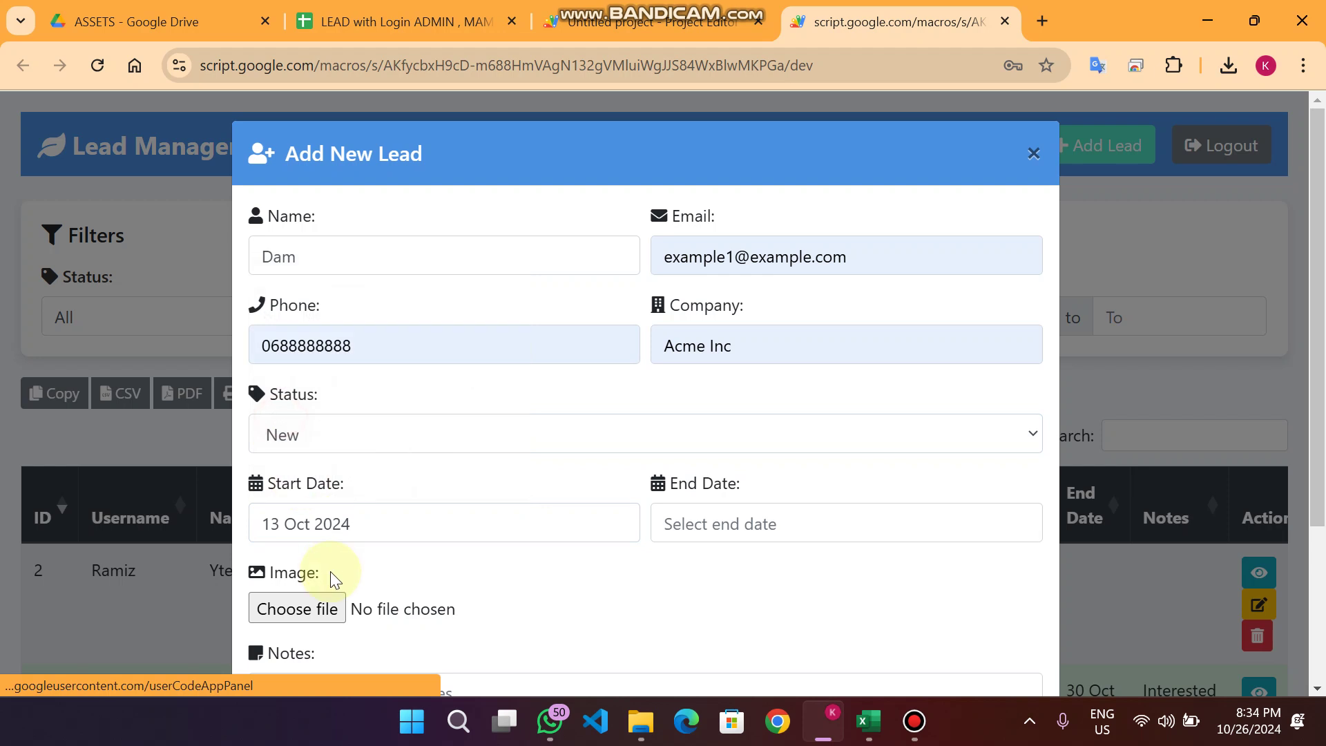
scroll(769, 486, down, 3)
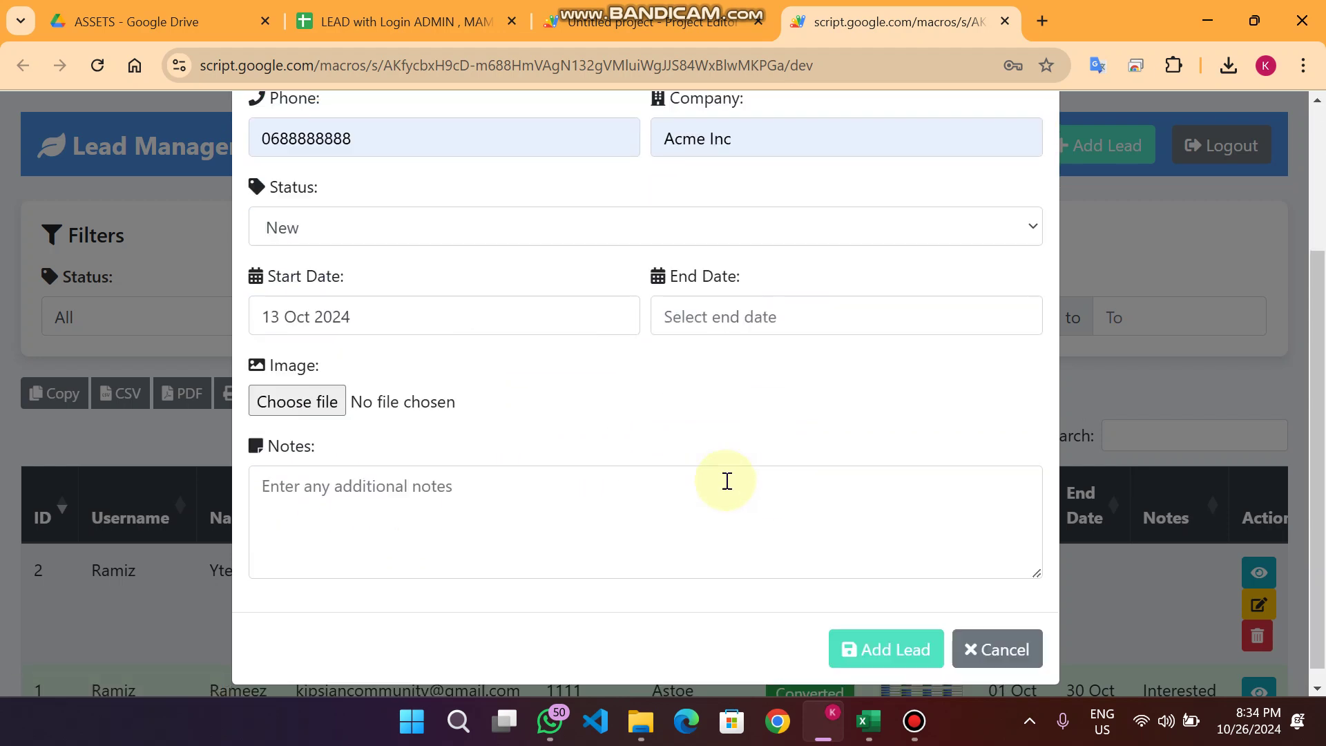
click(304, 392)
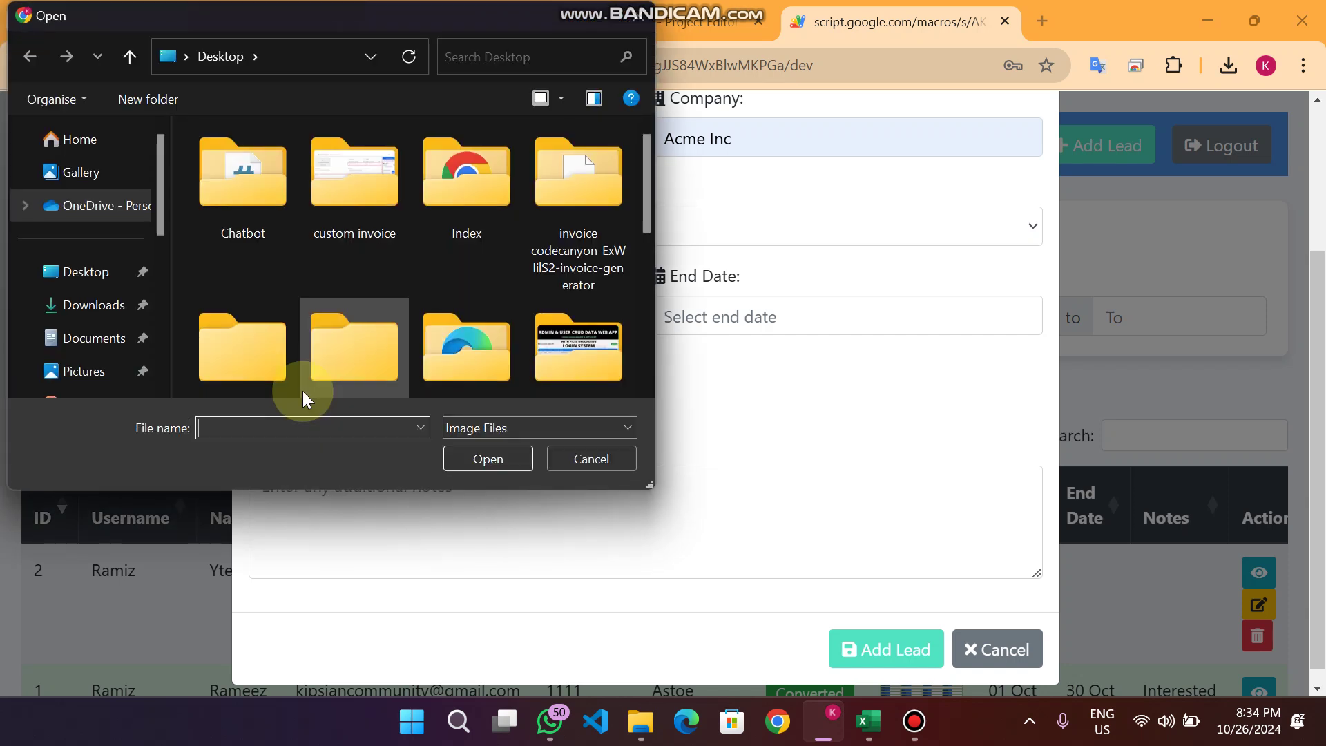
scroll(410, 232, down, 5)
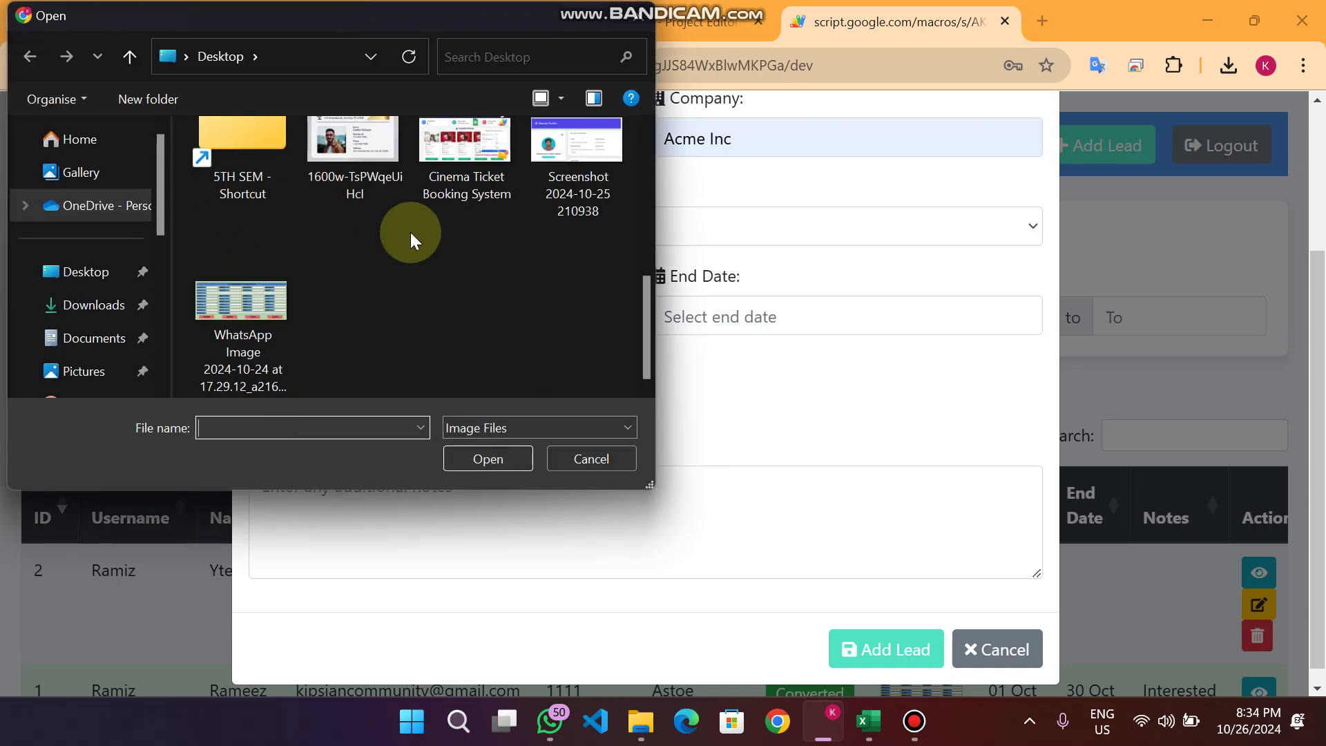
click(347, 177)
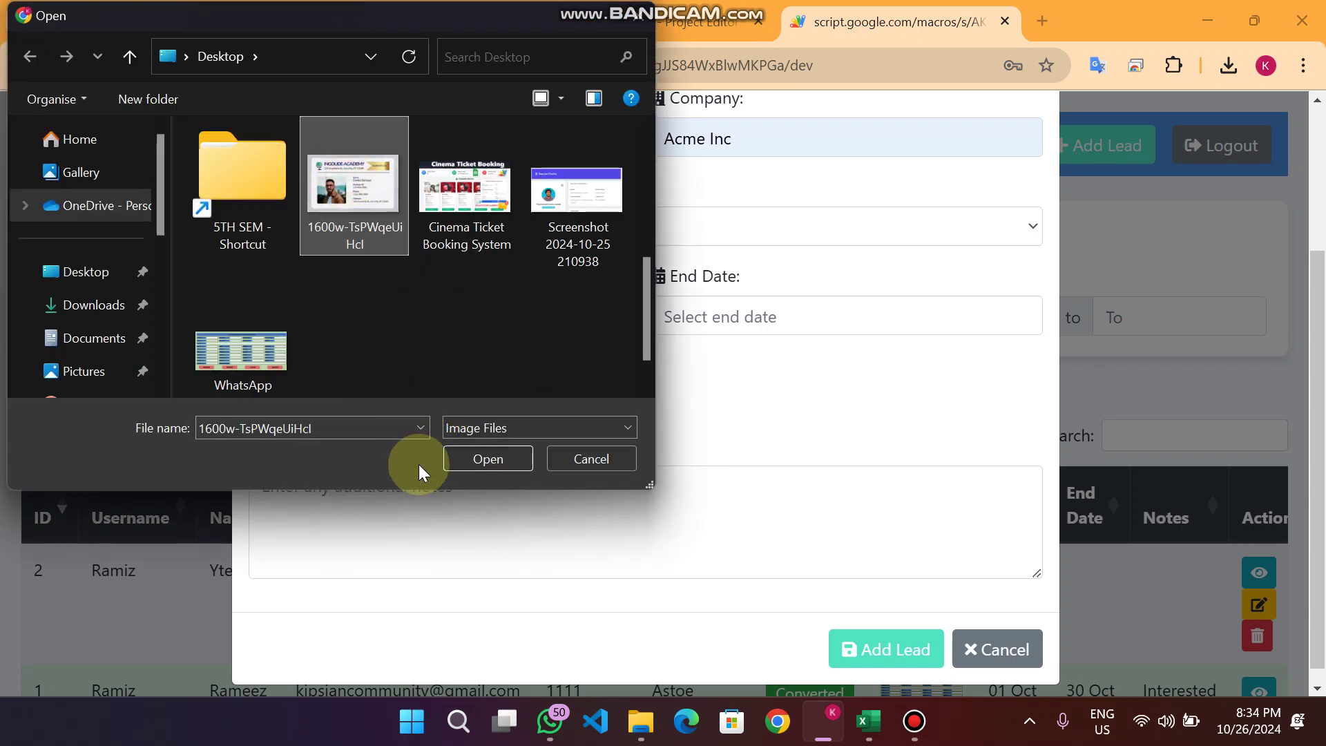
click(490, 460)
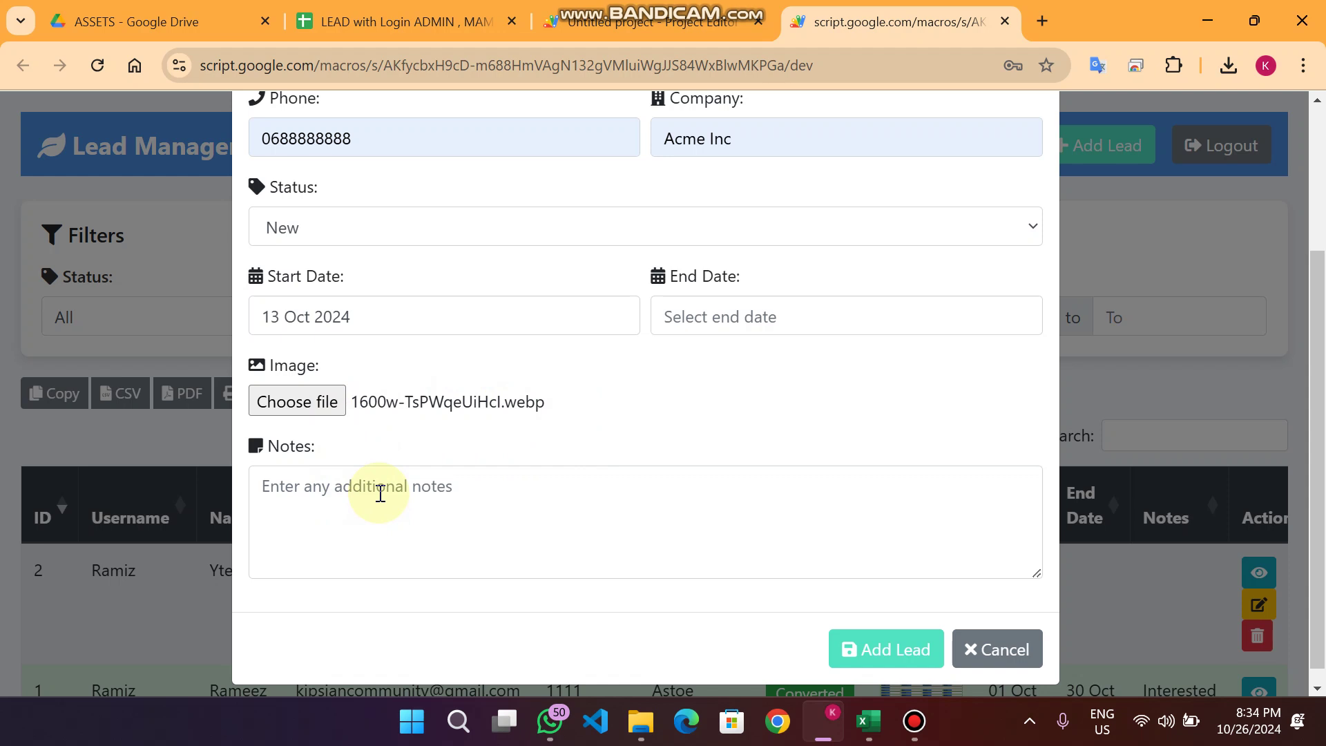
Step: Save the Acme Inc lead and check that row ID 3 appears in the table with its image
click(892, 653)
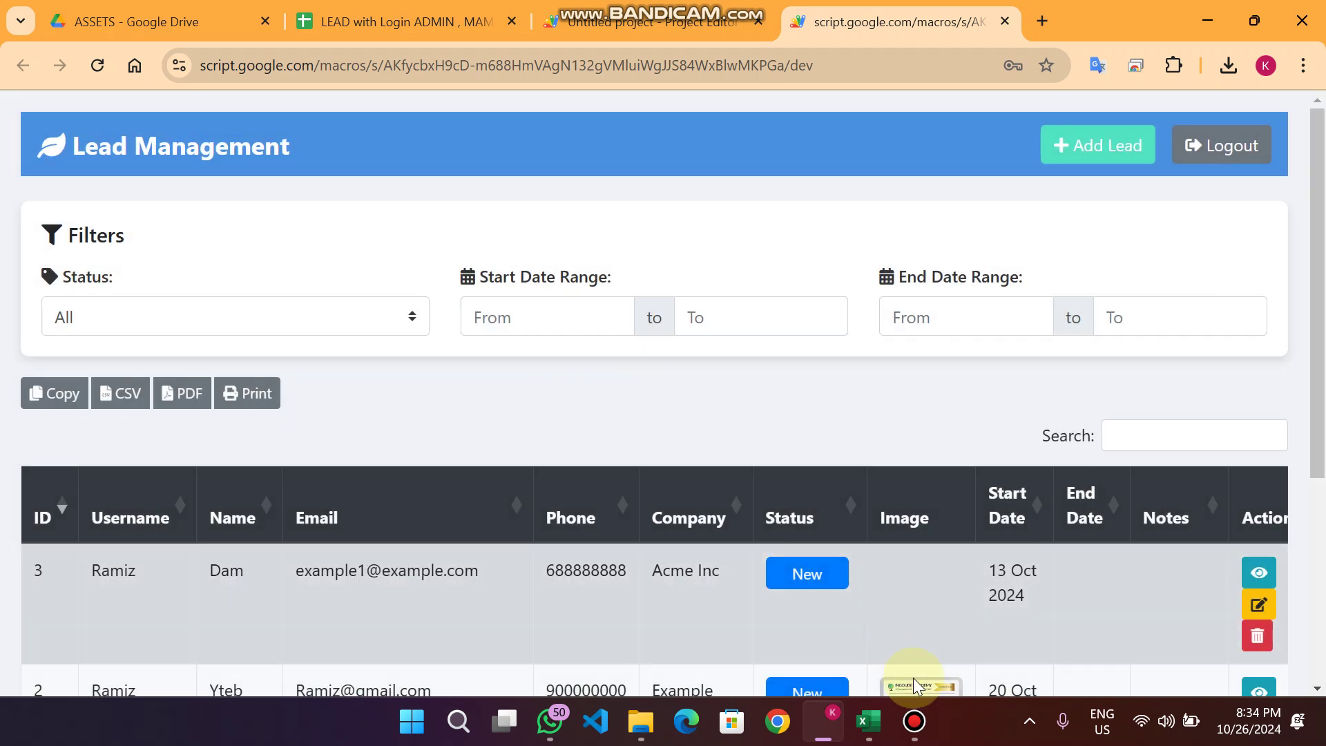
scroll(794, 411, down, 5)
scroll(784, 414, up, 2)
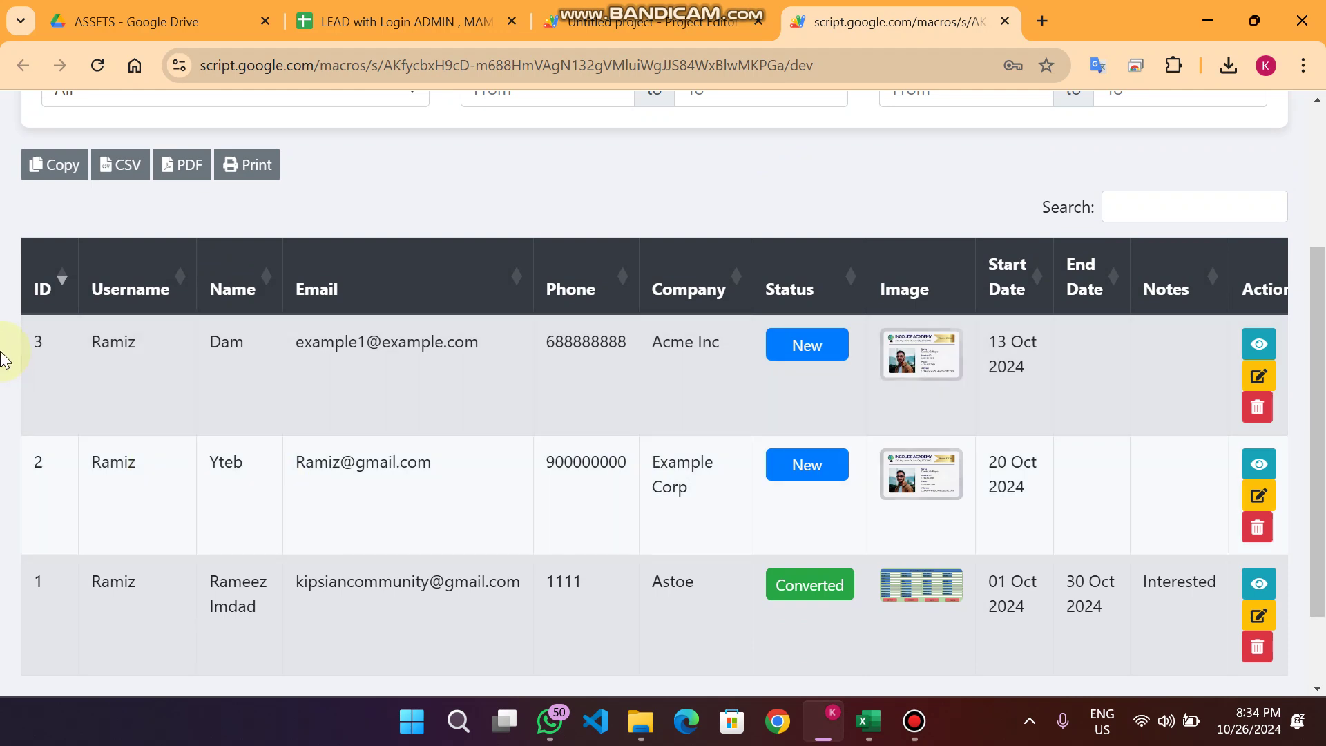
drag(27, 345, 1195, 378)
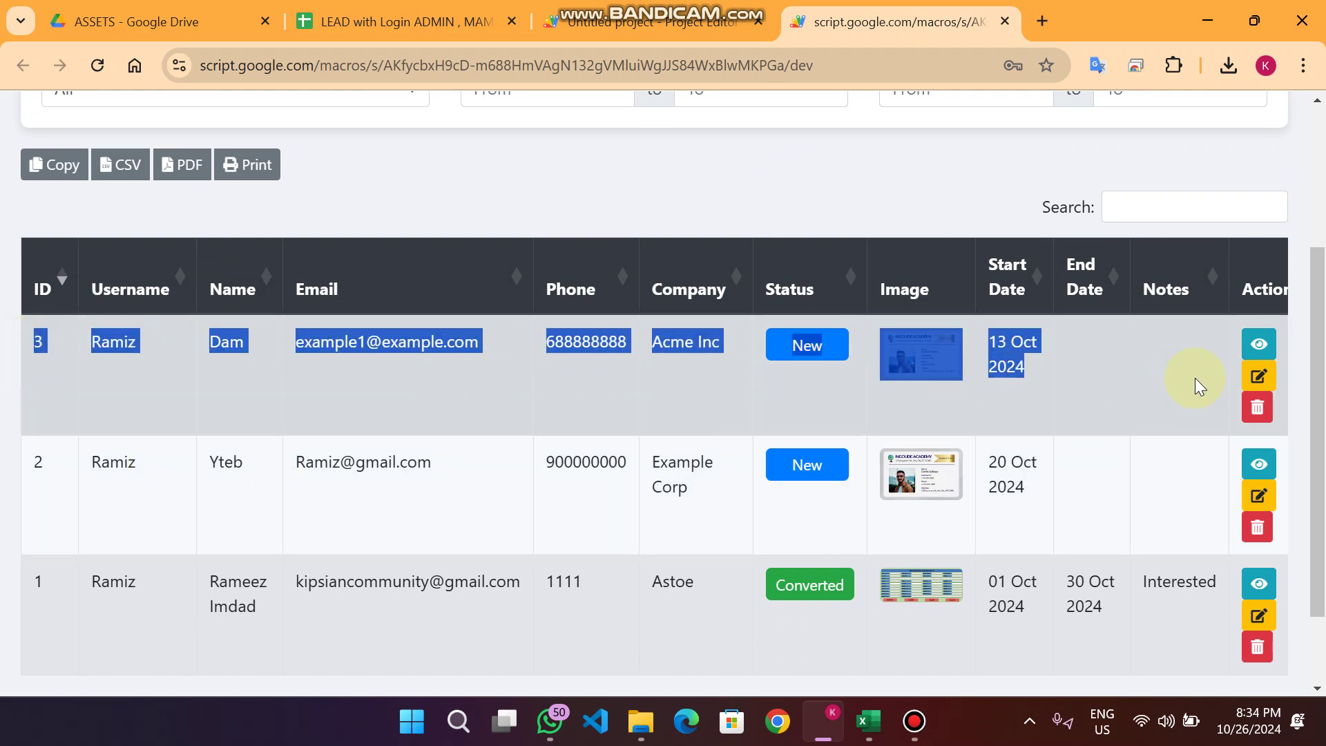
click(187, 388)
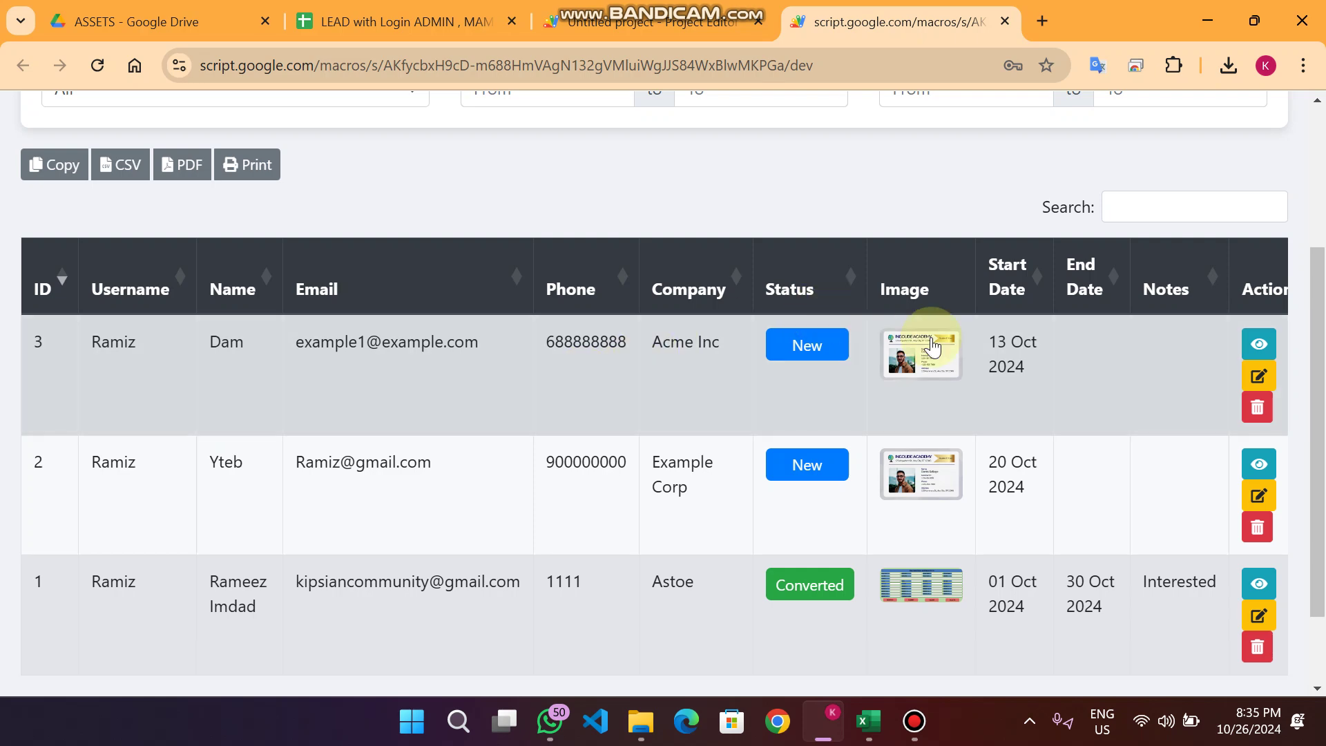
Step: Edit lead ID 3 to status Contacted, end date 23 Oct 2024, note 'Failed', and submit the update
click(1258, 387)
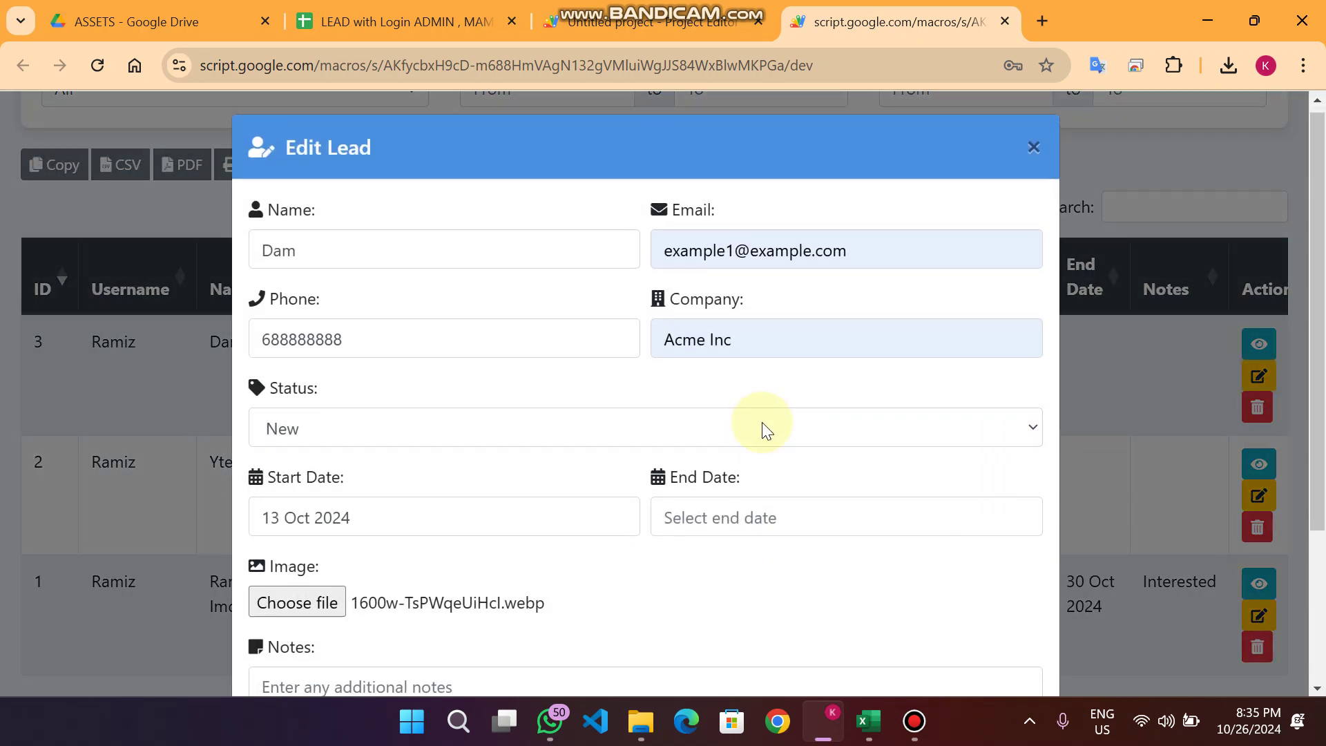
scroll(765, 428, down, 1)
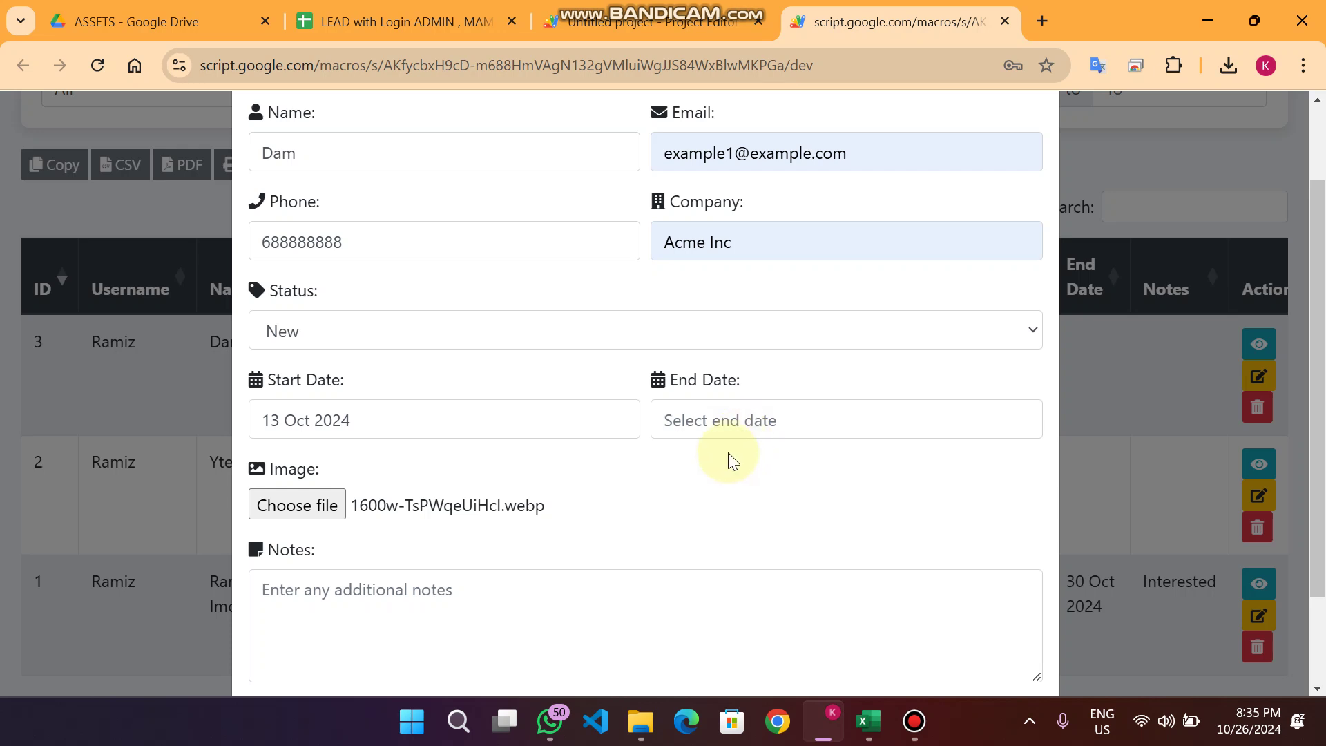
click(317, 330)
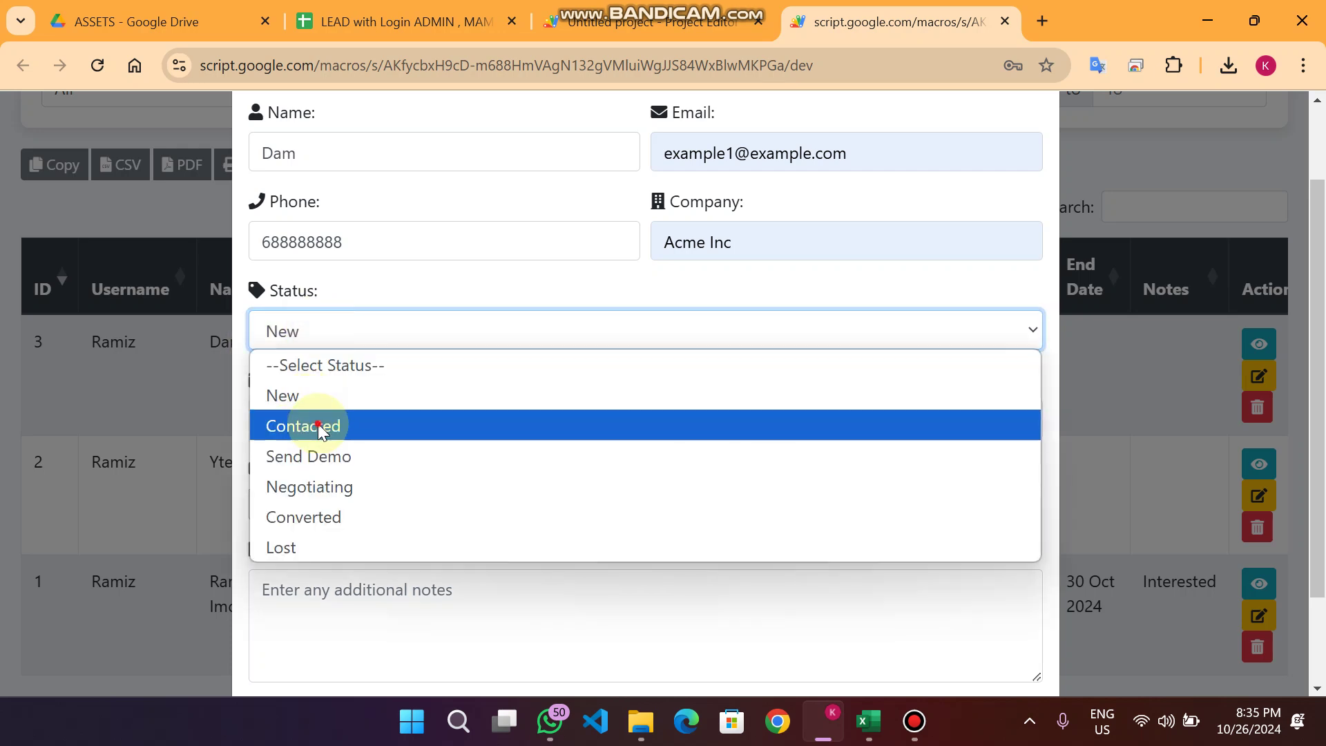
click(325, 425)
click(789, 411)
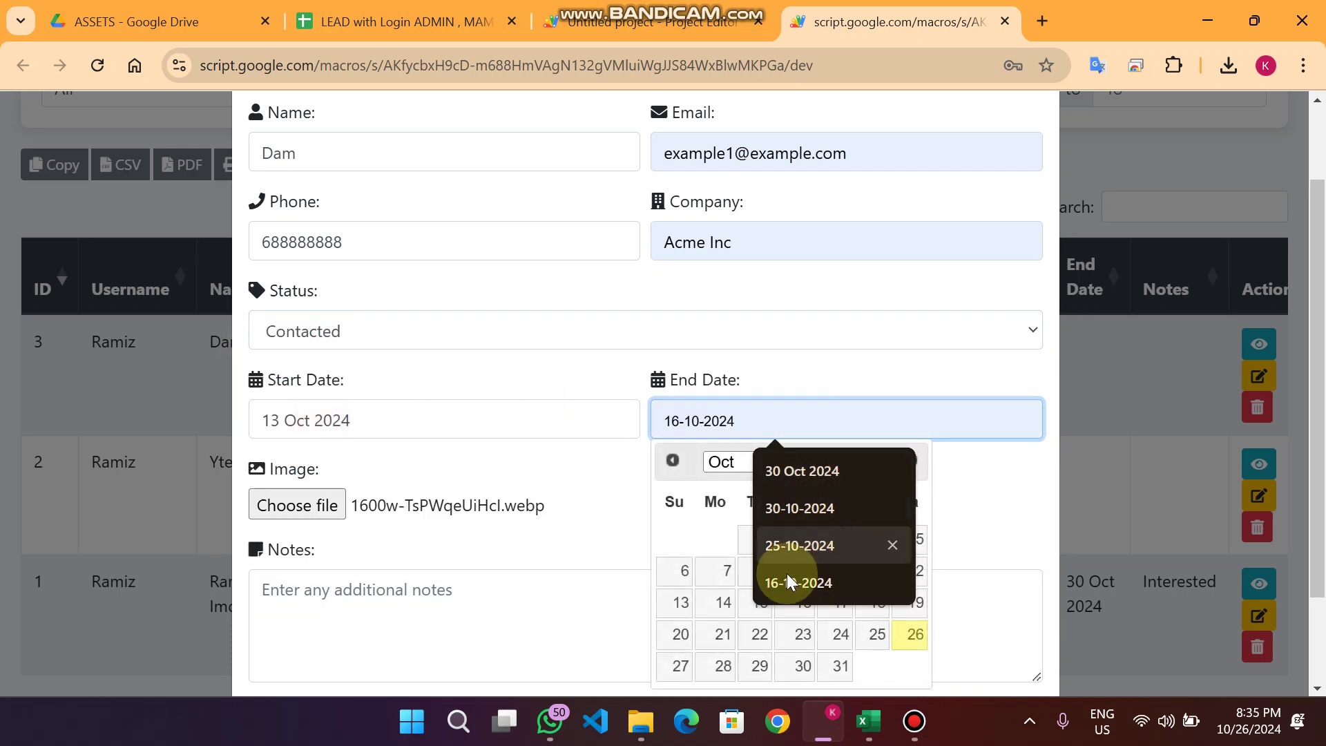
click(815, 638)
scroll(758, 562, down, 1)
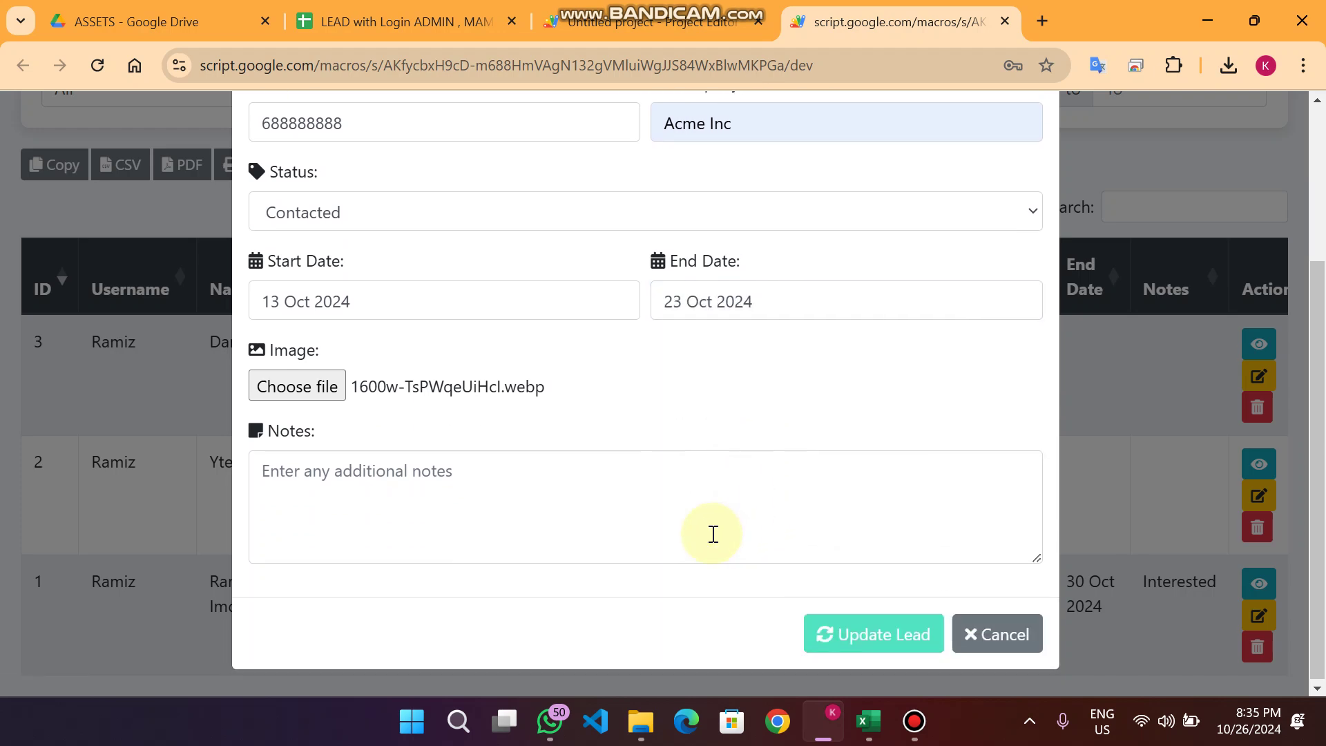
click(434, 479)
text(Failed)
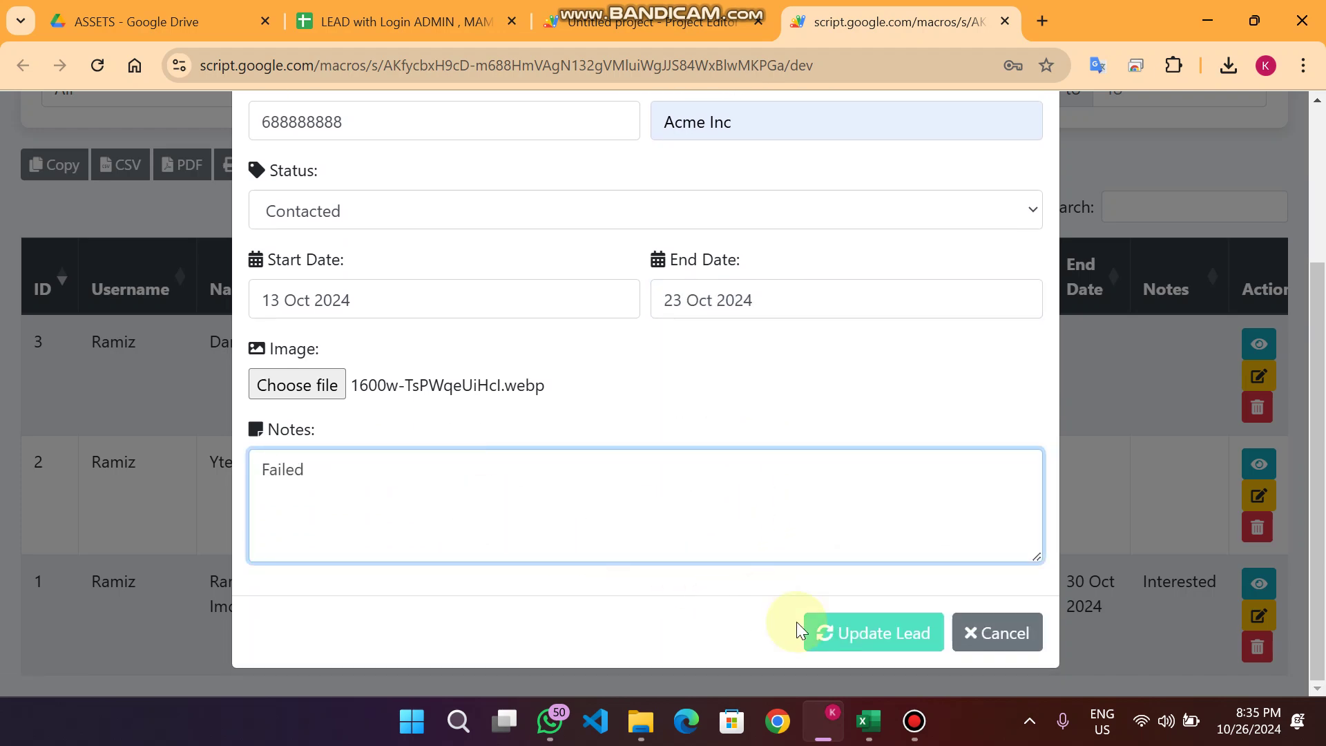
click(880, 640)
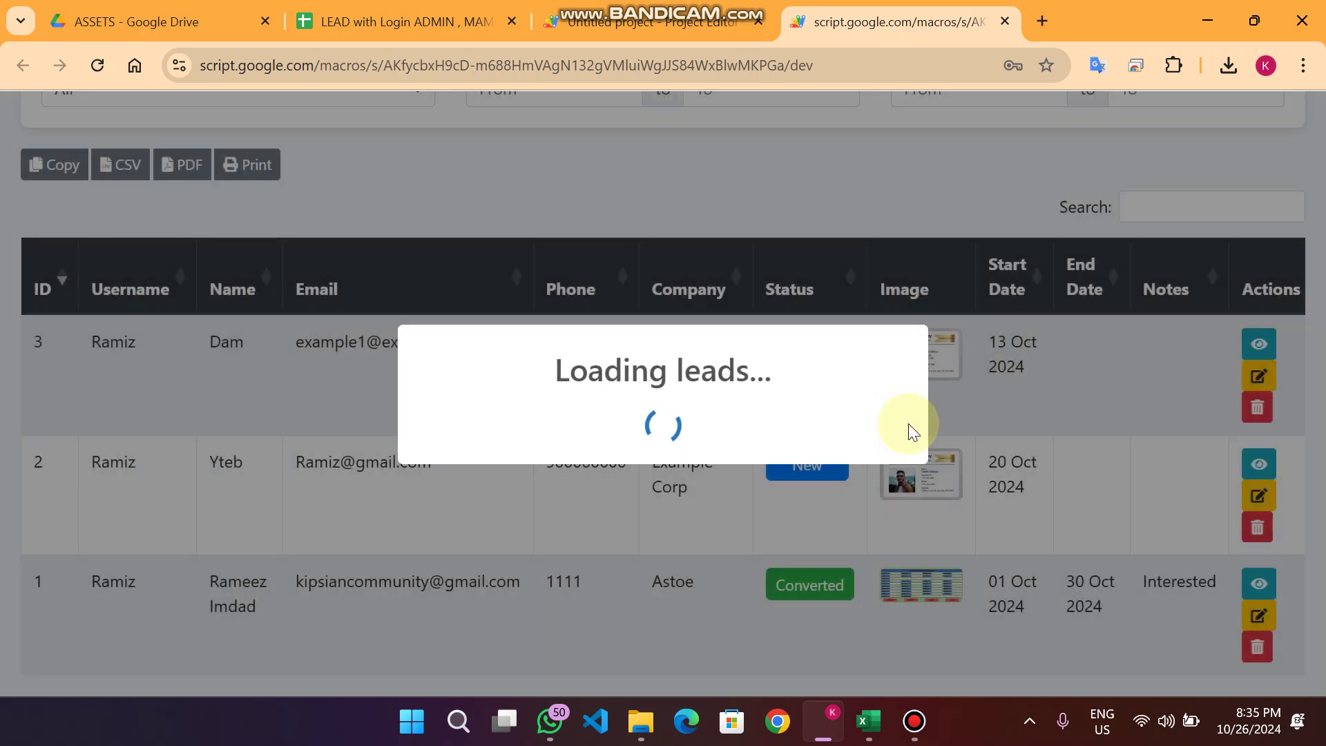
Step: Under Start Date Range, filter leads from 01 Oct 2024 to 23 Oct 2024
scroll(1030, 515, down, 3)
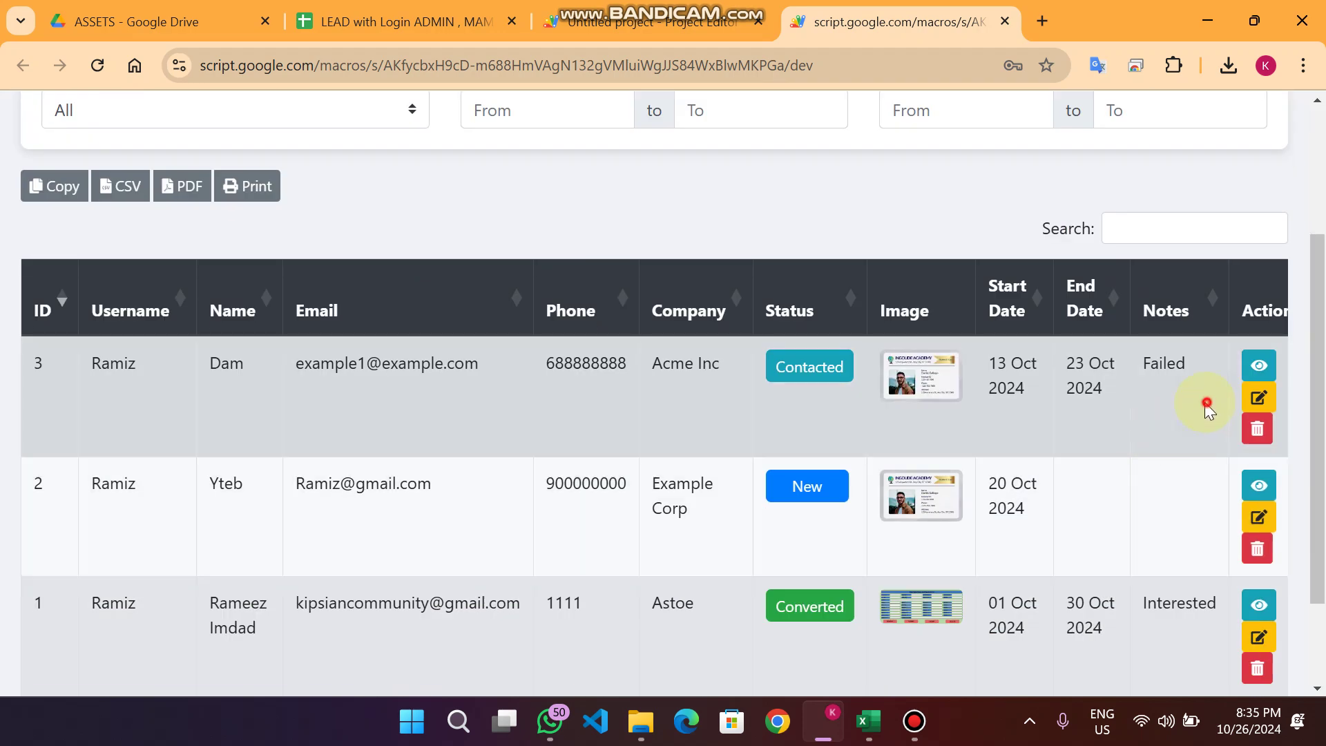
drag(1208, 400, 606, 342)
scroll(606, 343, up, 3)
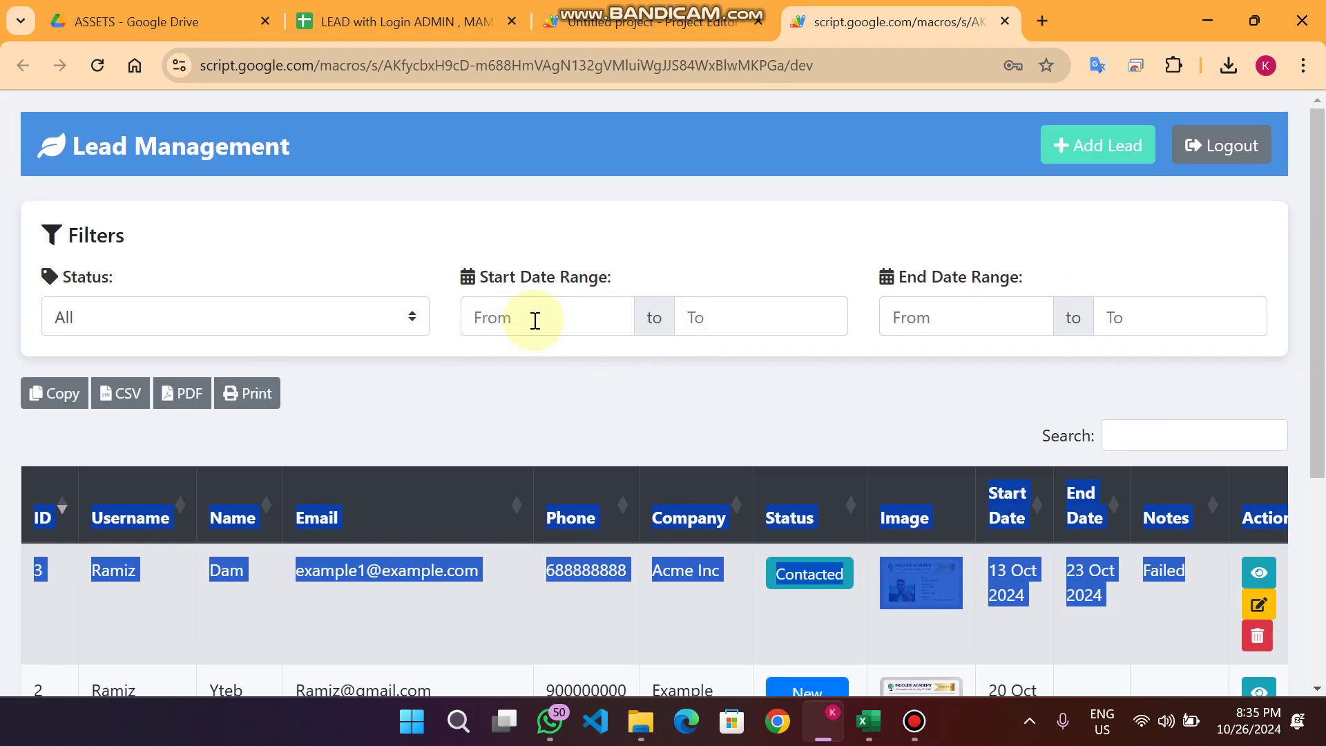
click(542, 413)
drag(634, 295, 487, 279)
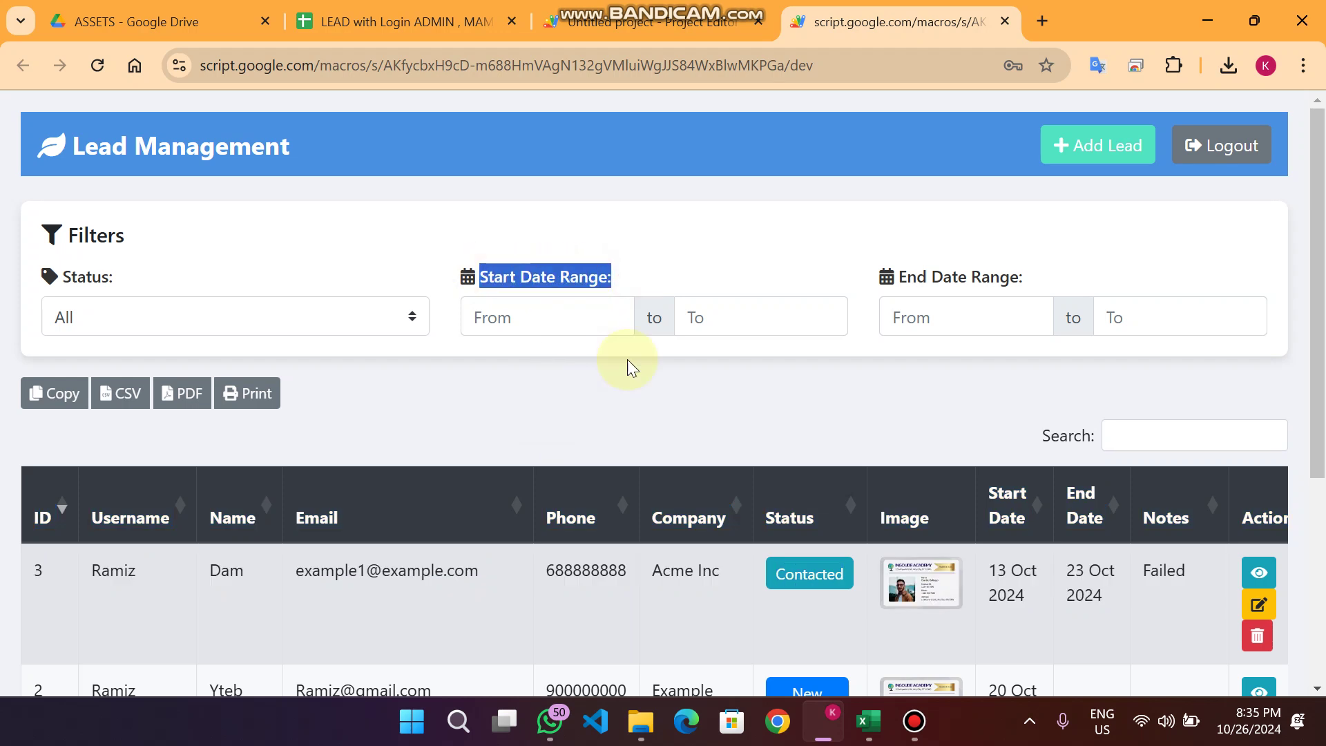
scroll(843, 384, down, 1)
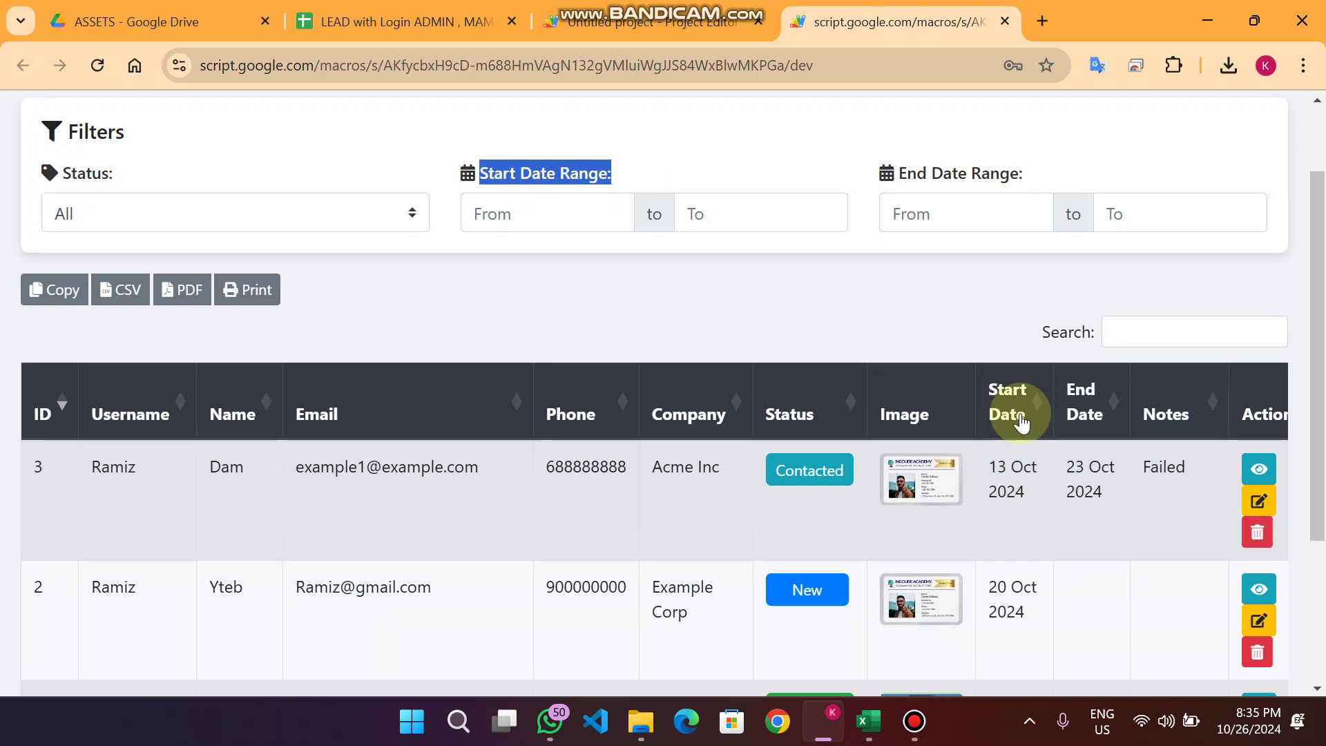
click(533, 214)
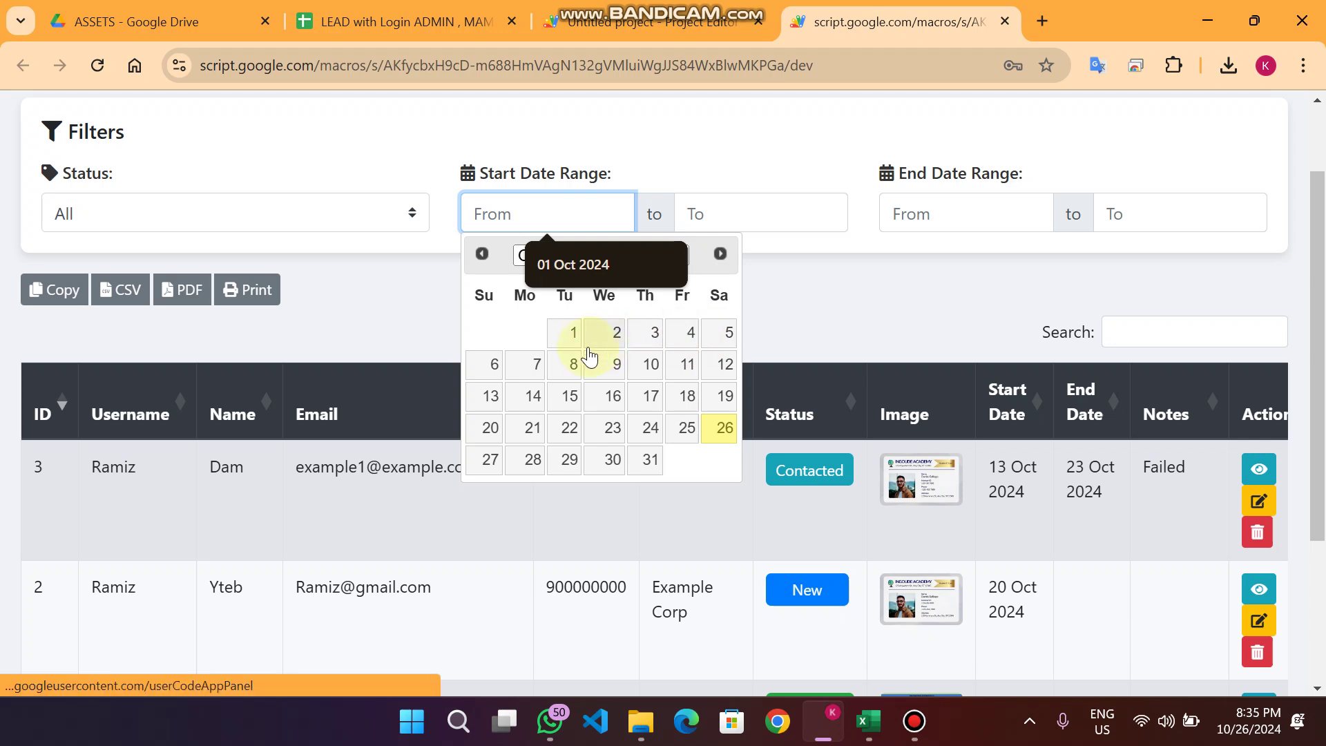
click(570, 332)
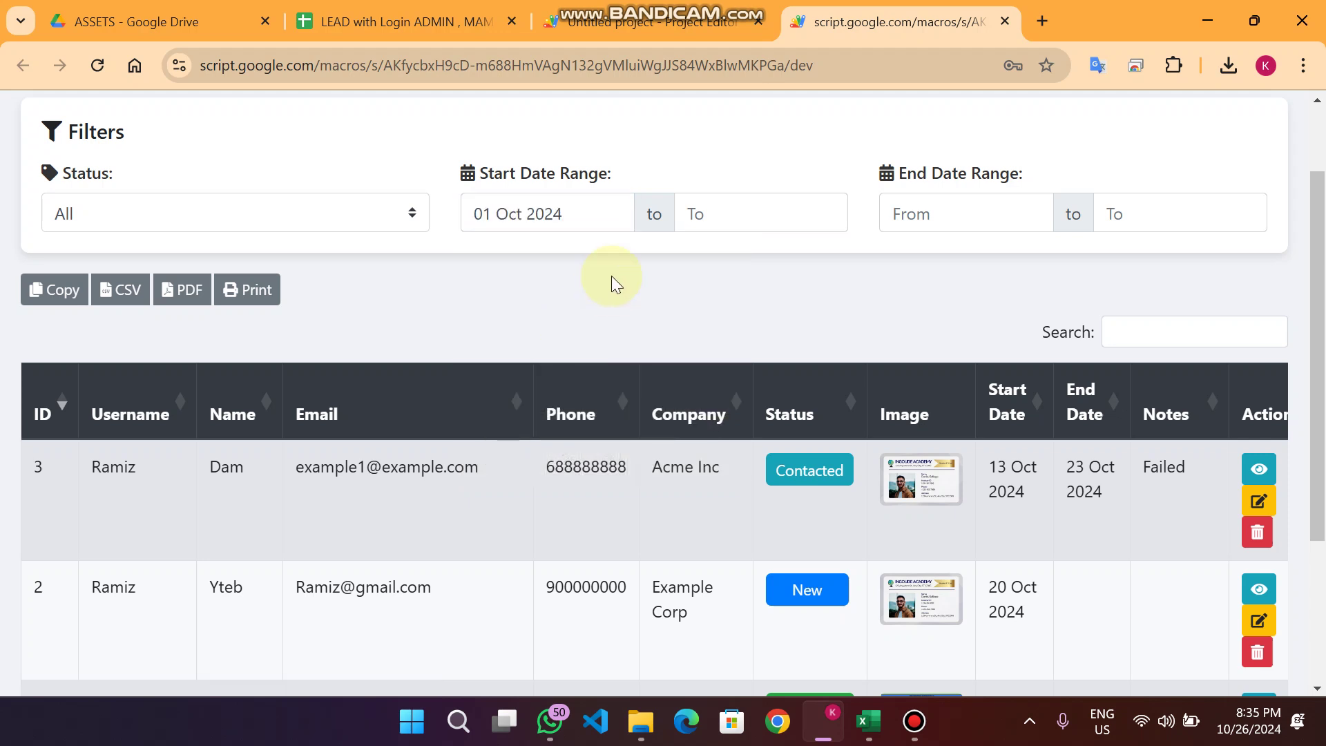
click(725, 222)
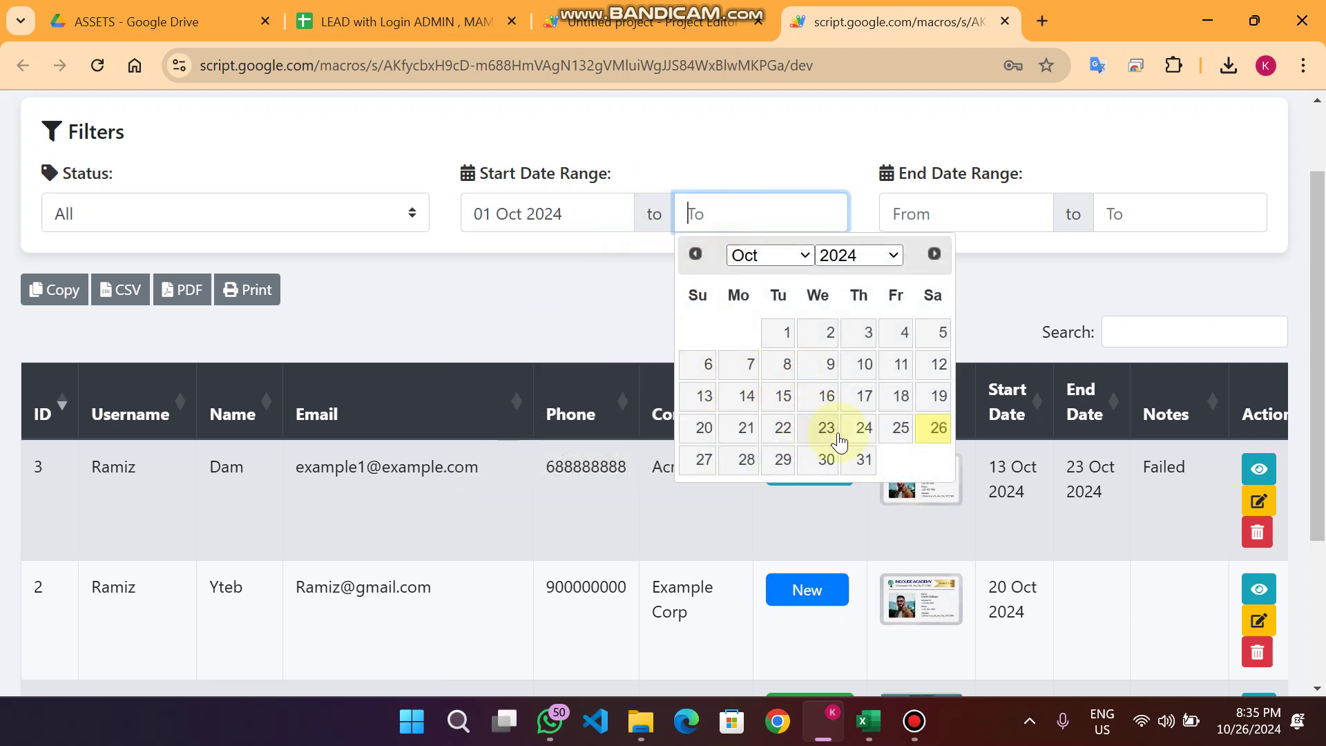
click(817, 427)
Step: Narrow the range end to 02 Oct 2024, leaving only lead ID 1 in the table
scroll(1036, 503, down, 3)
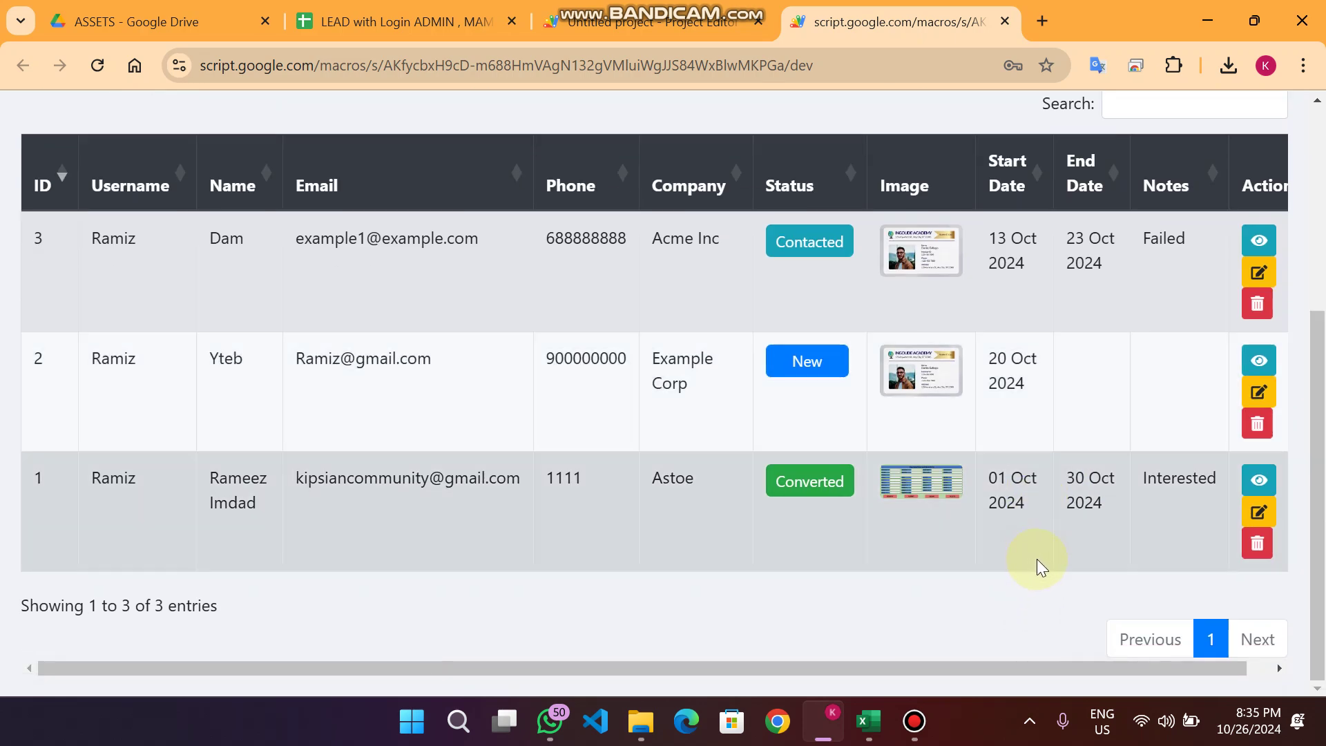
scroll(738, 335, up, 5)
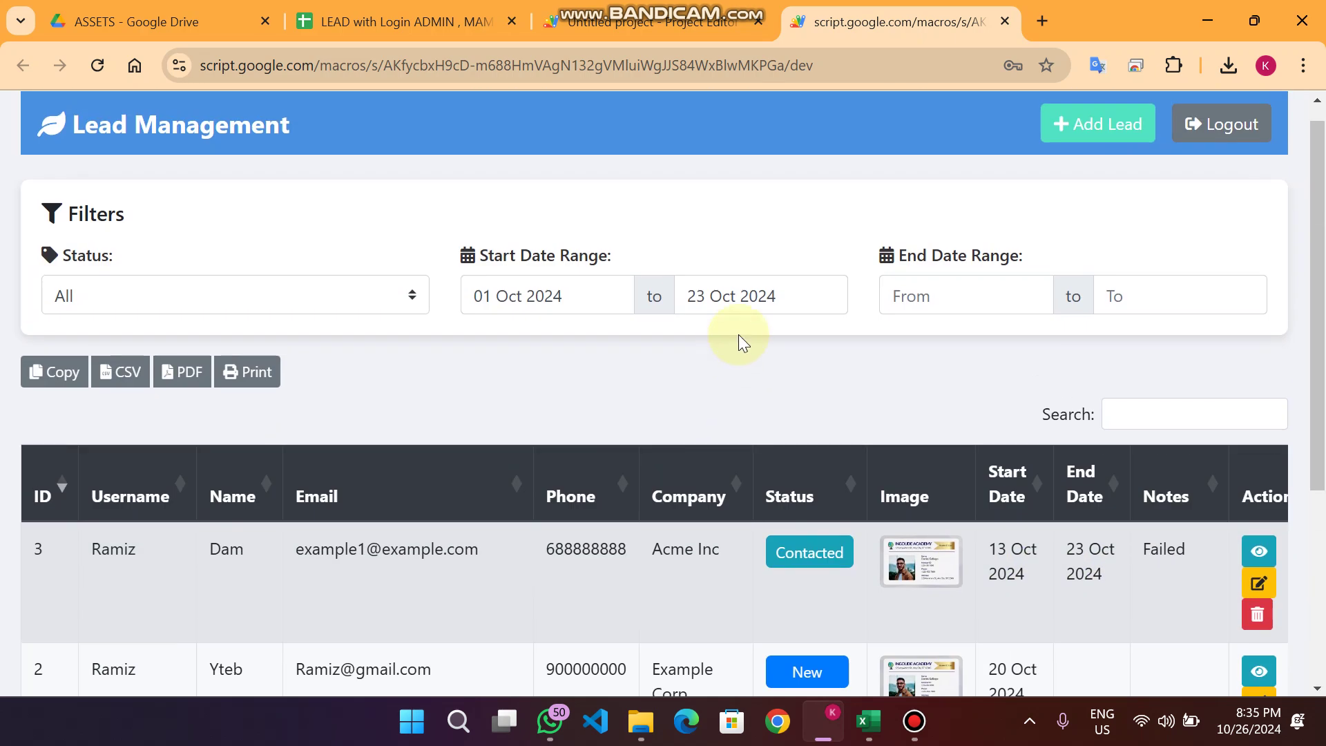
click(732, 280)
click(828, 417)
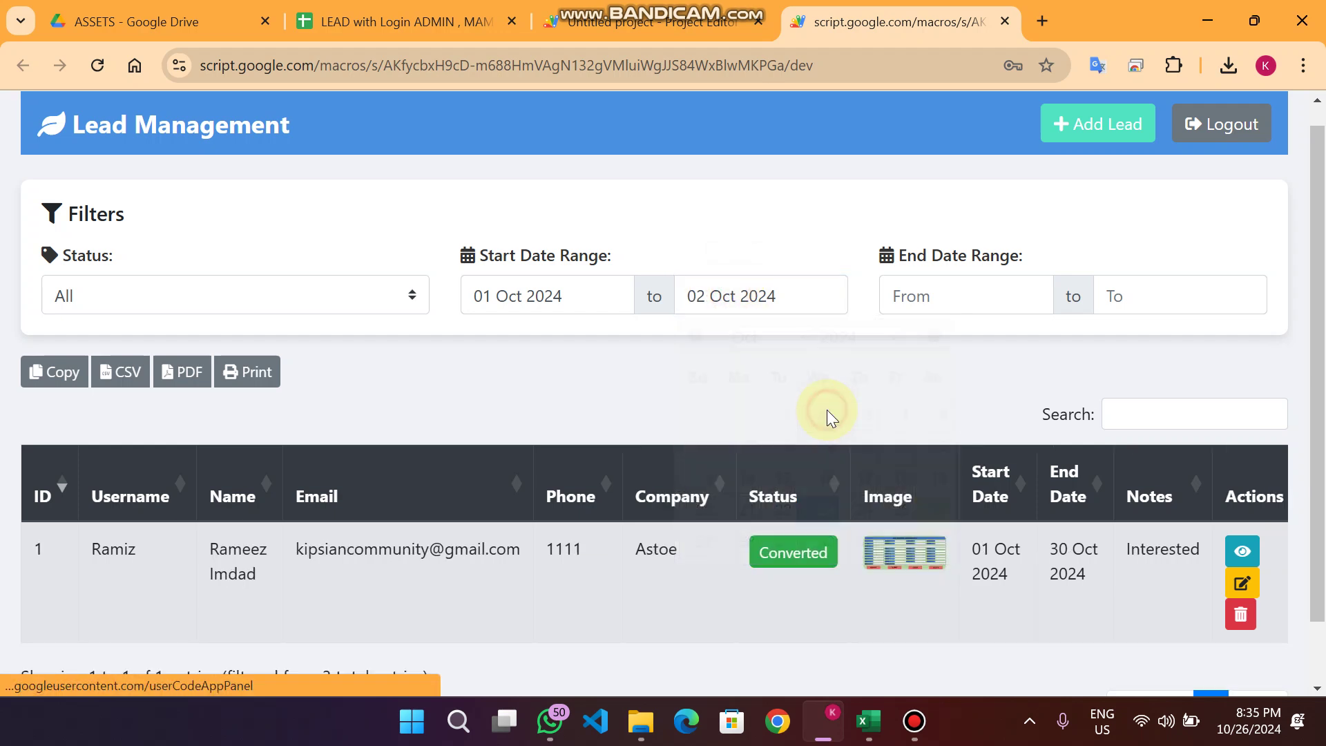
scroll(1020, 500, down, 1)
drag(1076, 513, 961, 482)
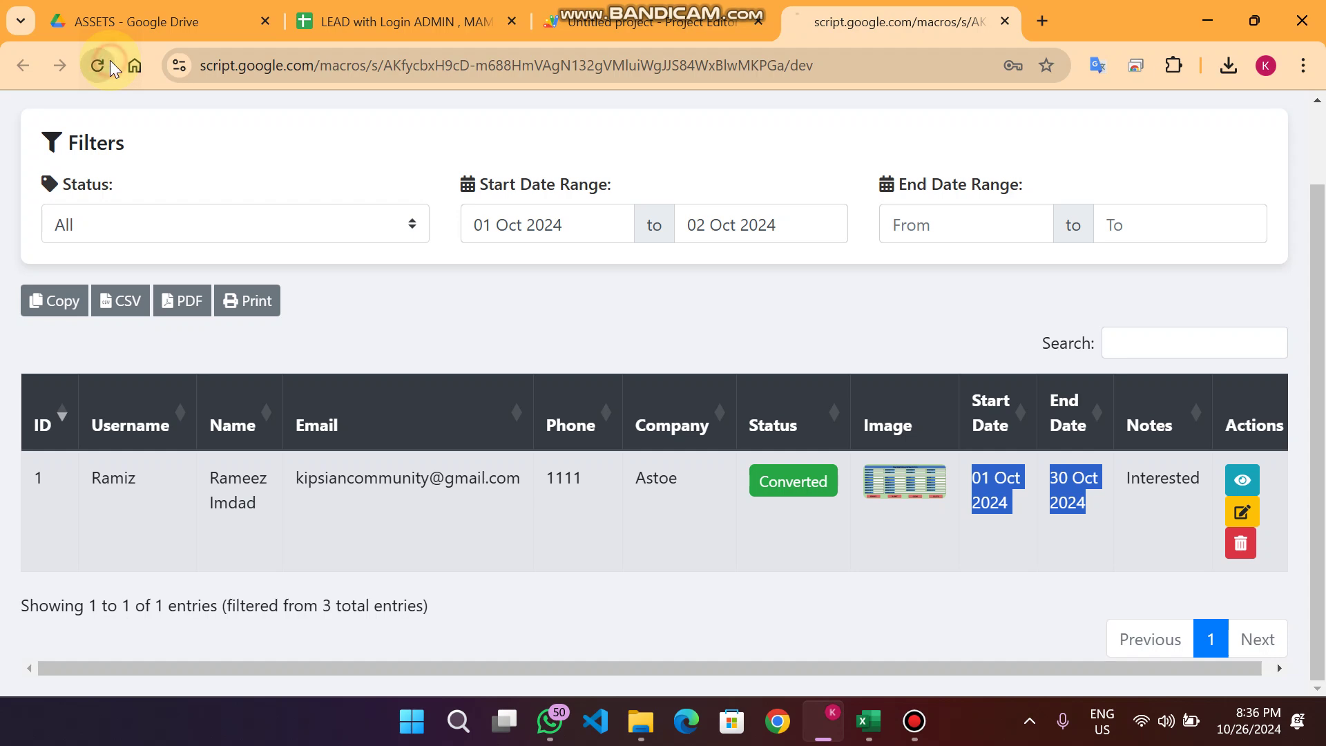
Step: Reload the app to clear the date filters, then sort all three leads by End Date ascending
click(110, 60)
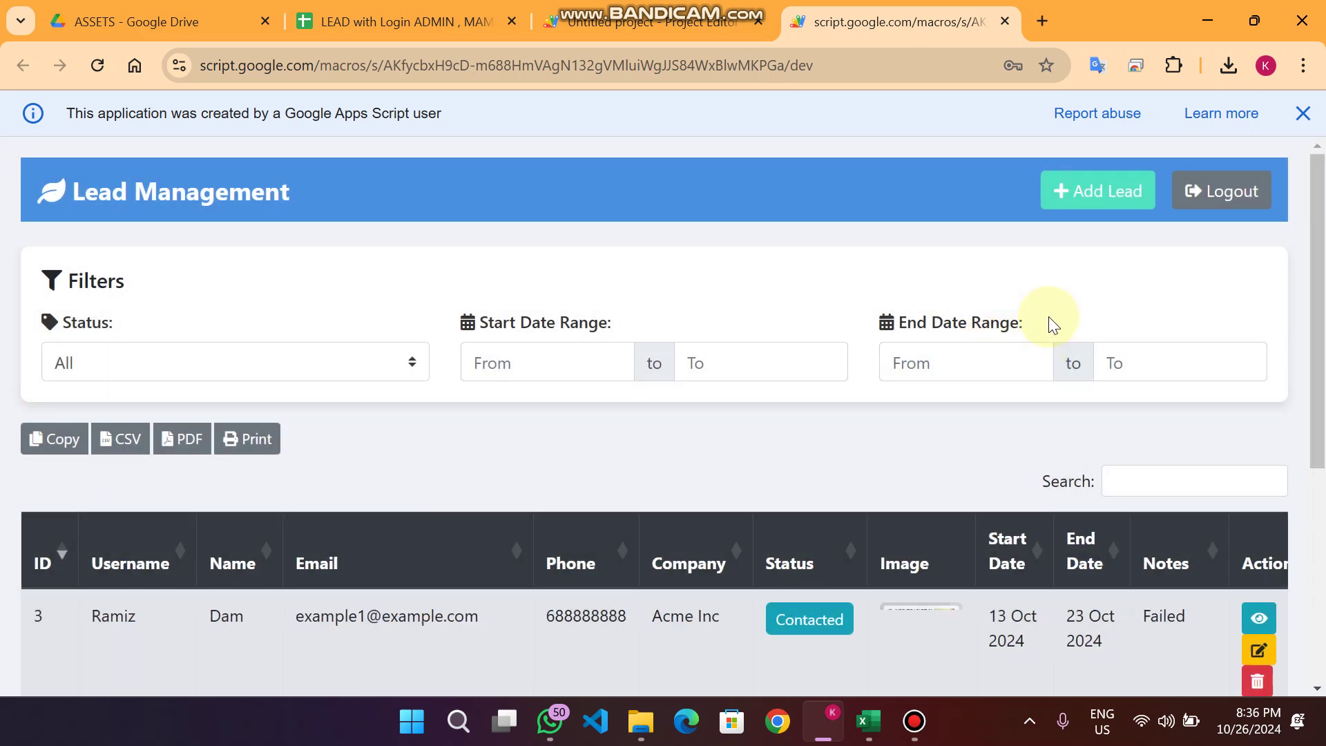
drag(1048, 318, 892, 317)
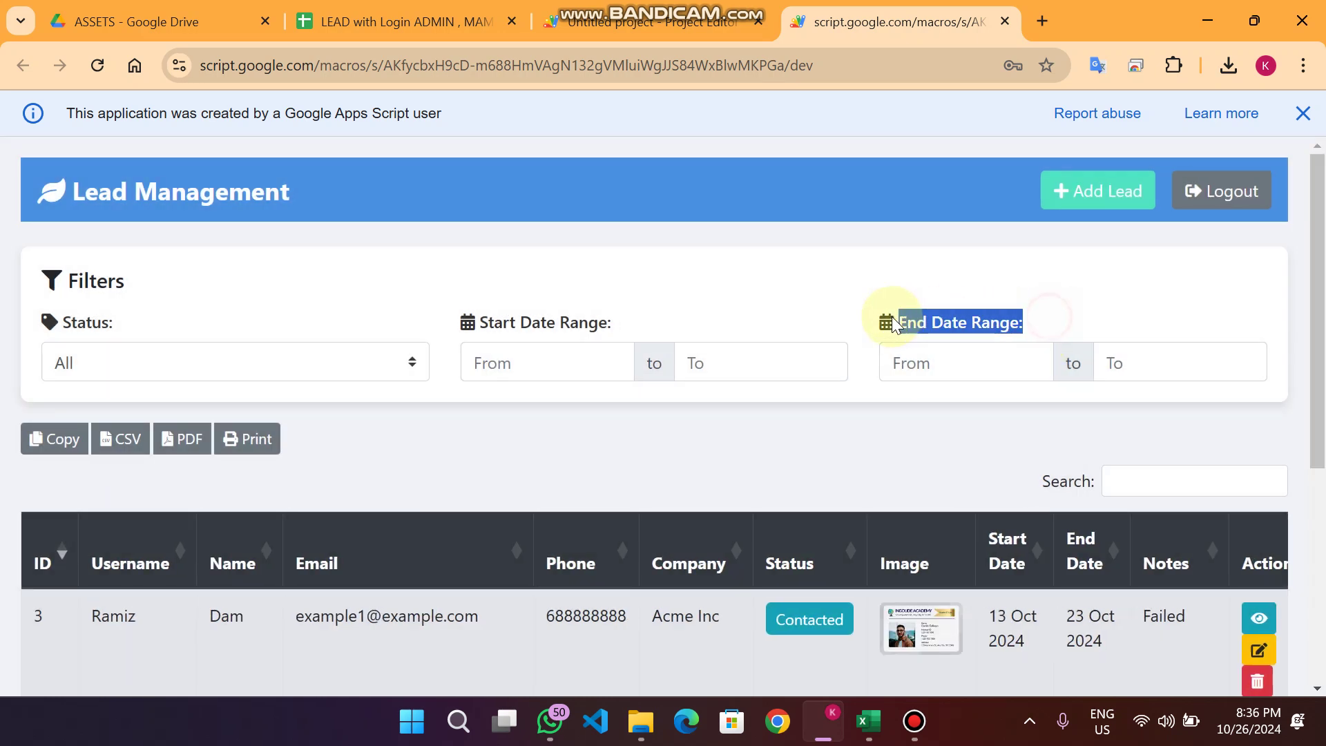
scroll(950, 332, down, 1)
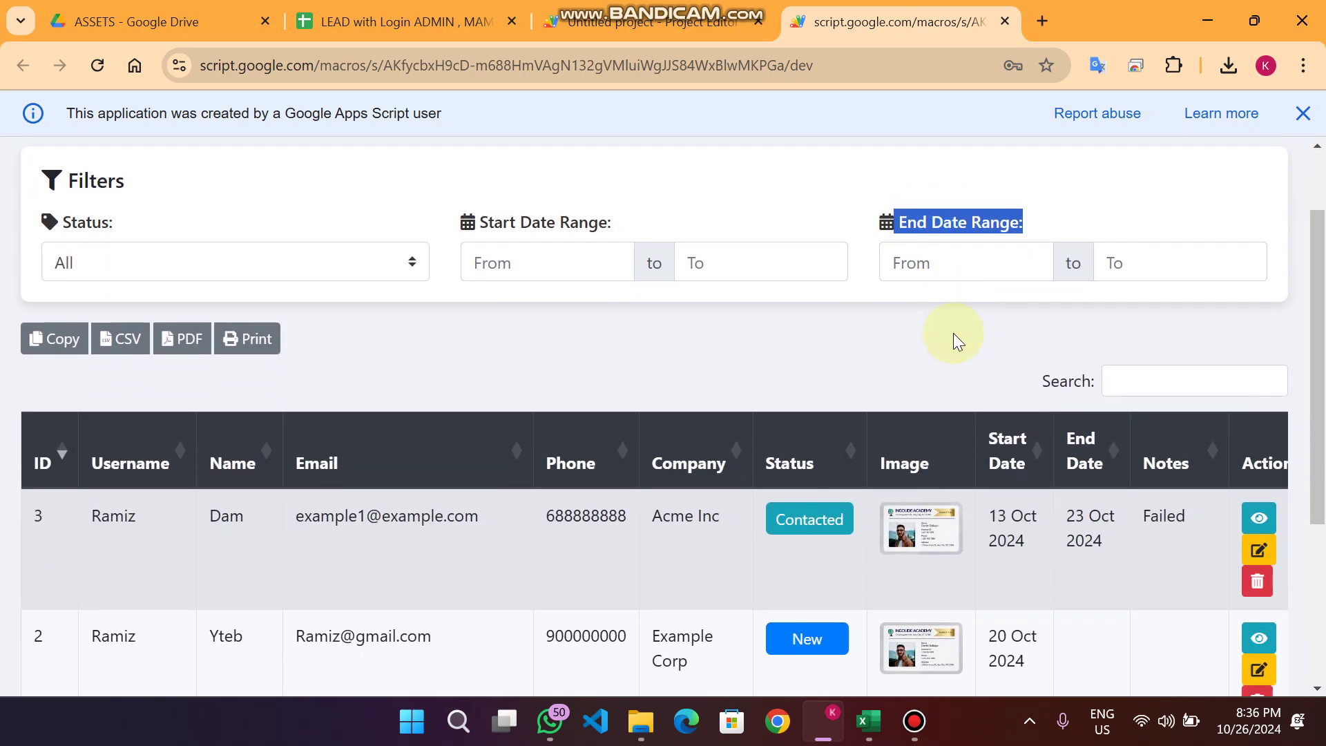
click(1093, 461)
scroll(1082, 464, down, 1)
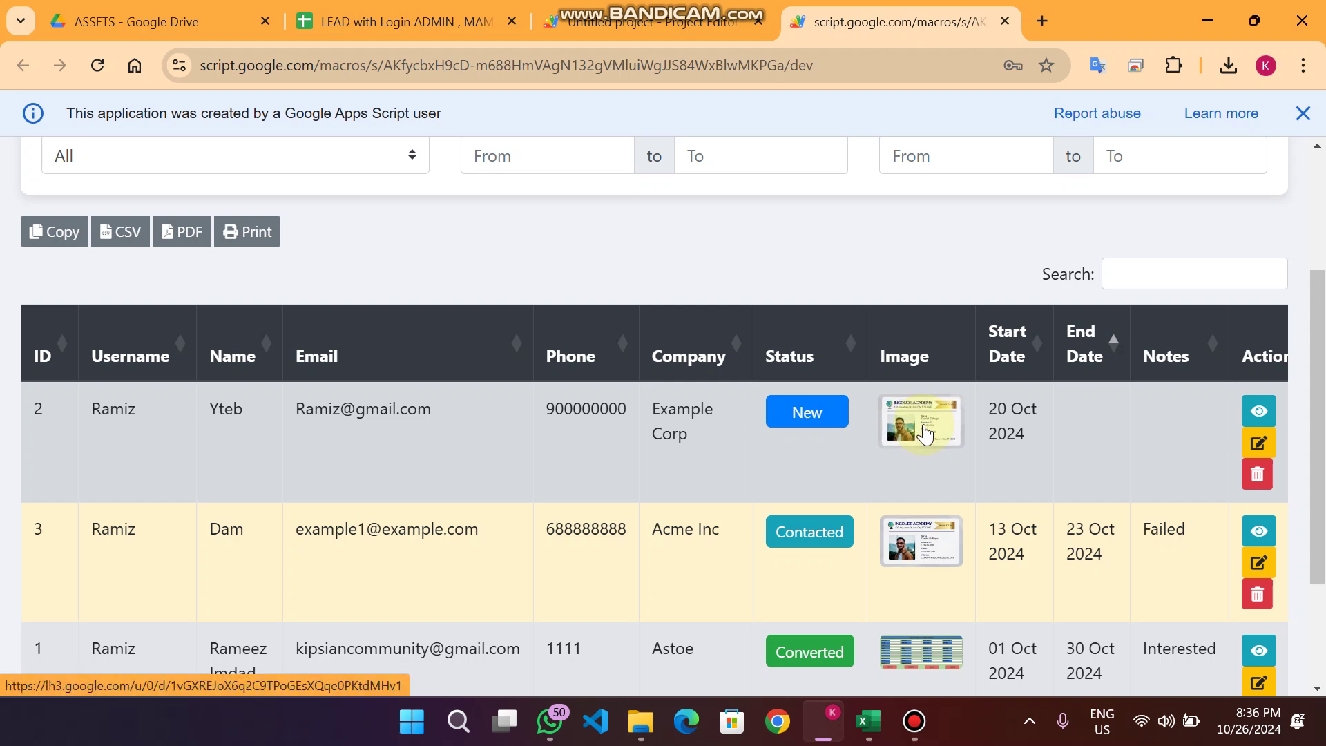
Step: View the Example Corp lead's full details, then close the details window
click(1273, 412)
scroll(682, 397, down, 4)
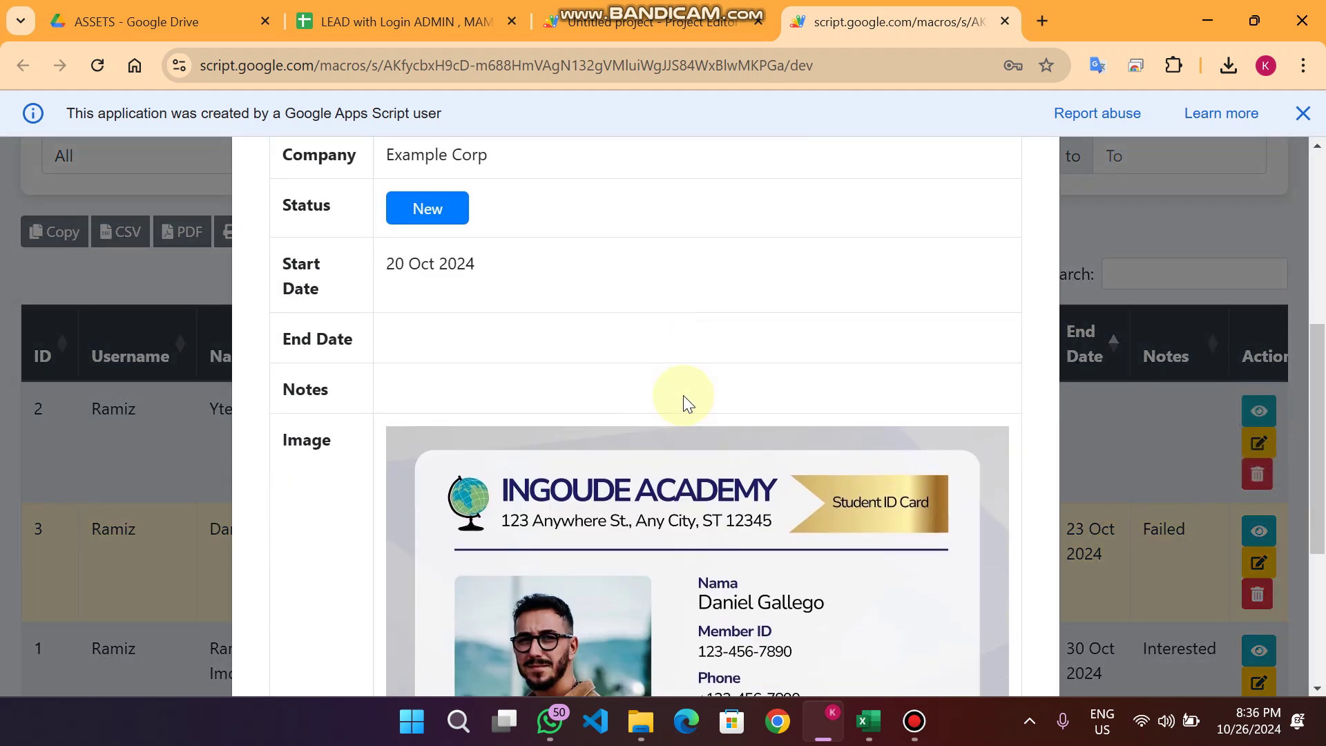
scroll(682, 397, up, 4)
scroll(686, 400, down, 4)
scroll(682, 395, down, 4)
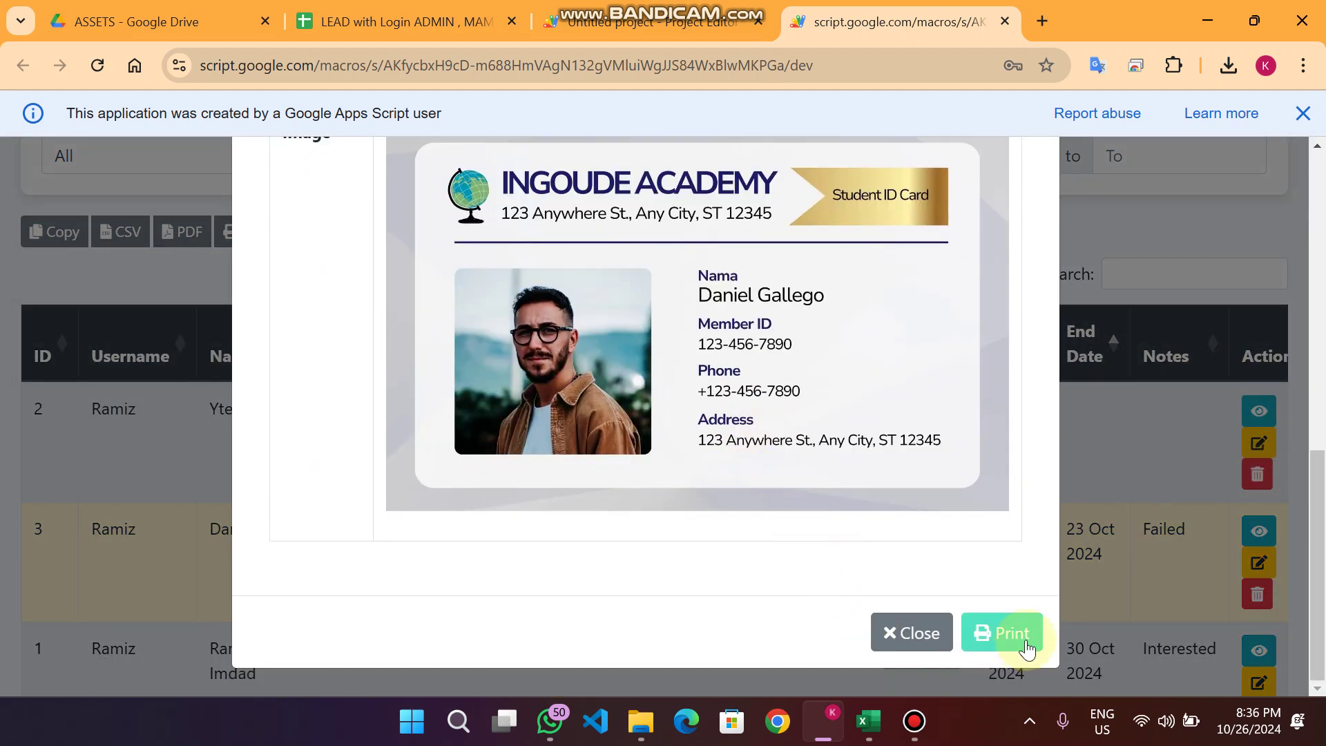
click(1112, 426)
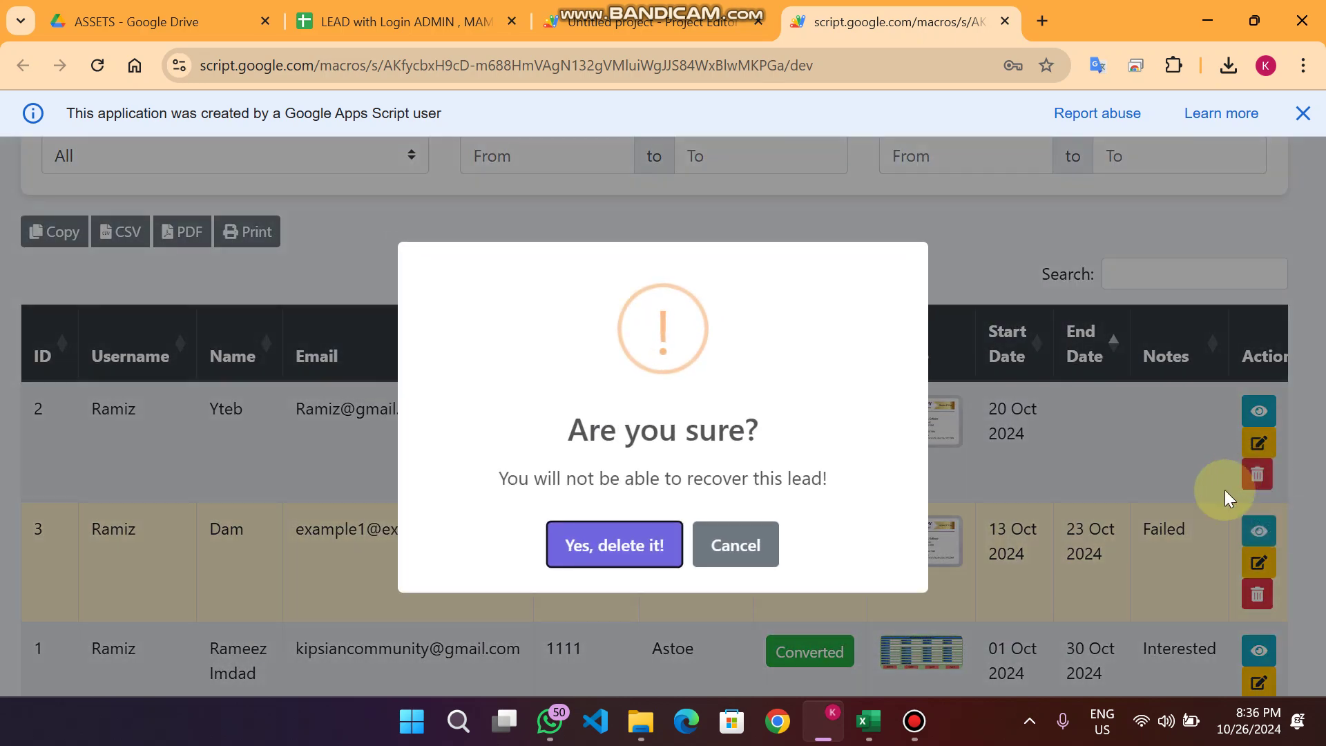
Step: Delete lead ID 2 for Example Corp, leaving two leads in the table
click(616, 544)
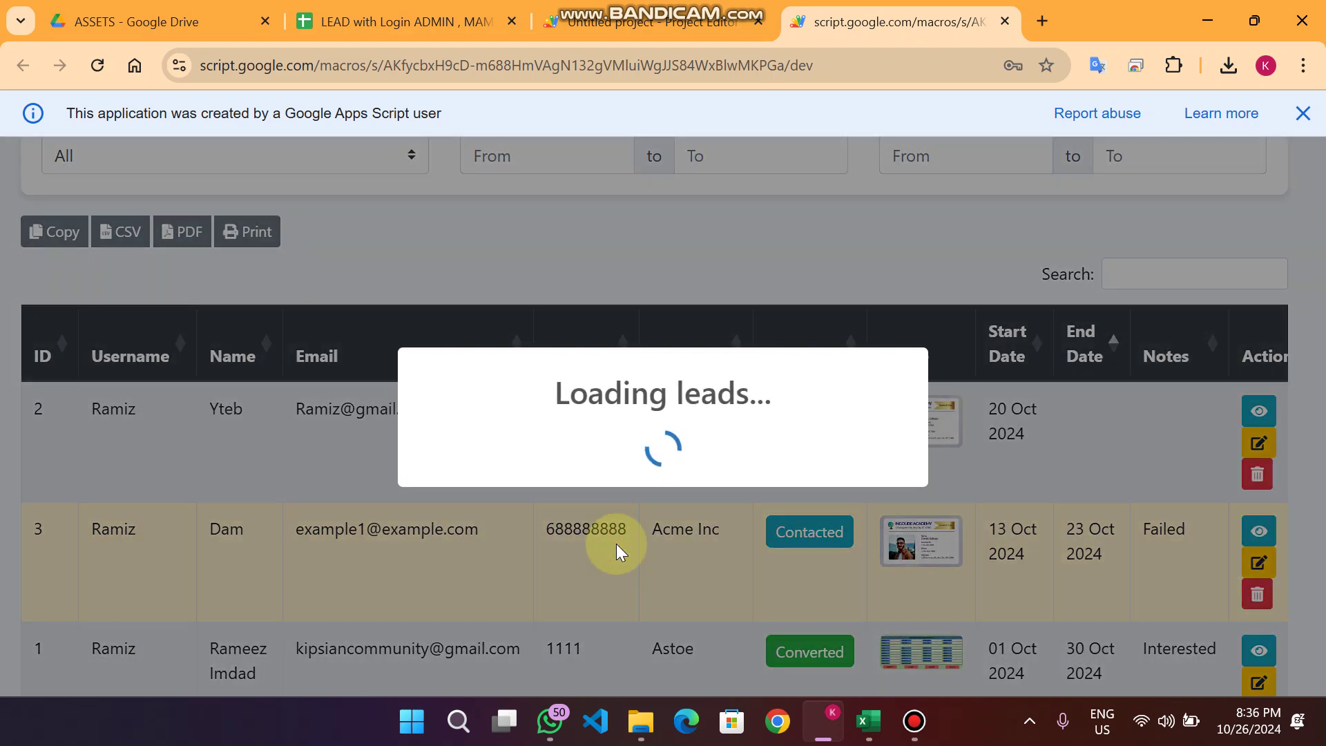
scroll(185, 627, down, 4)
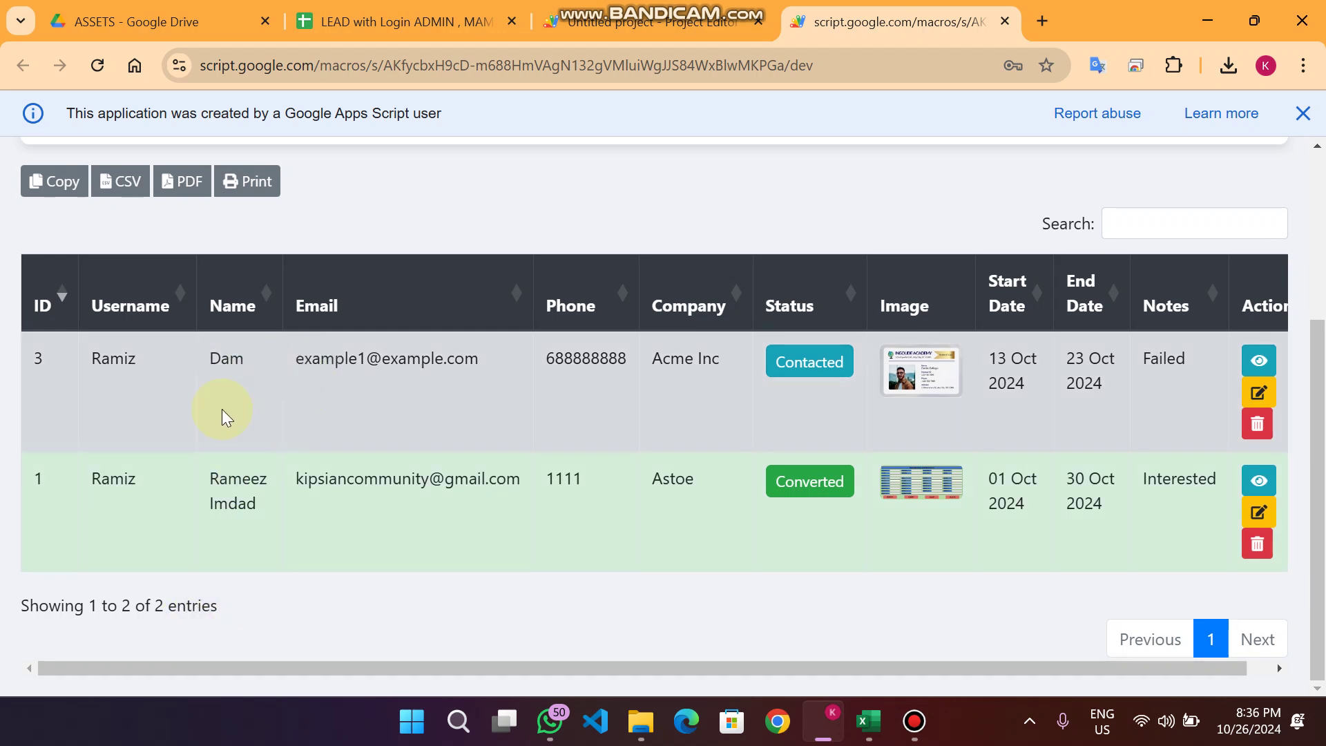
scroll(731, 457, up, 3)
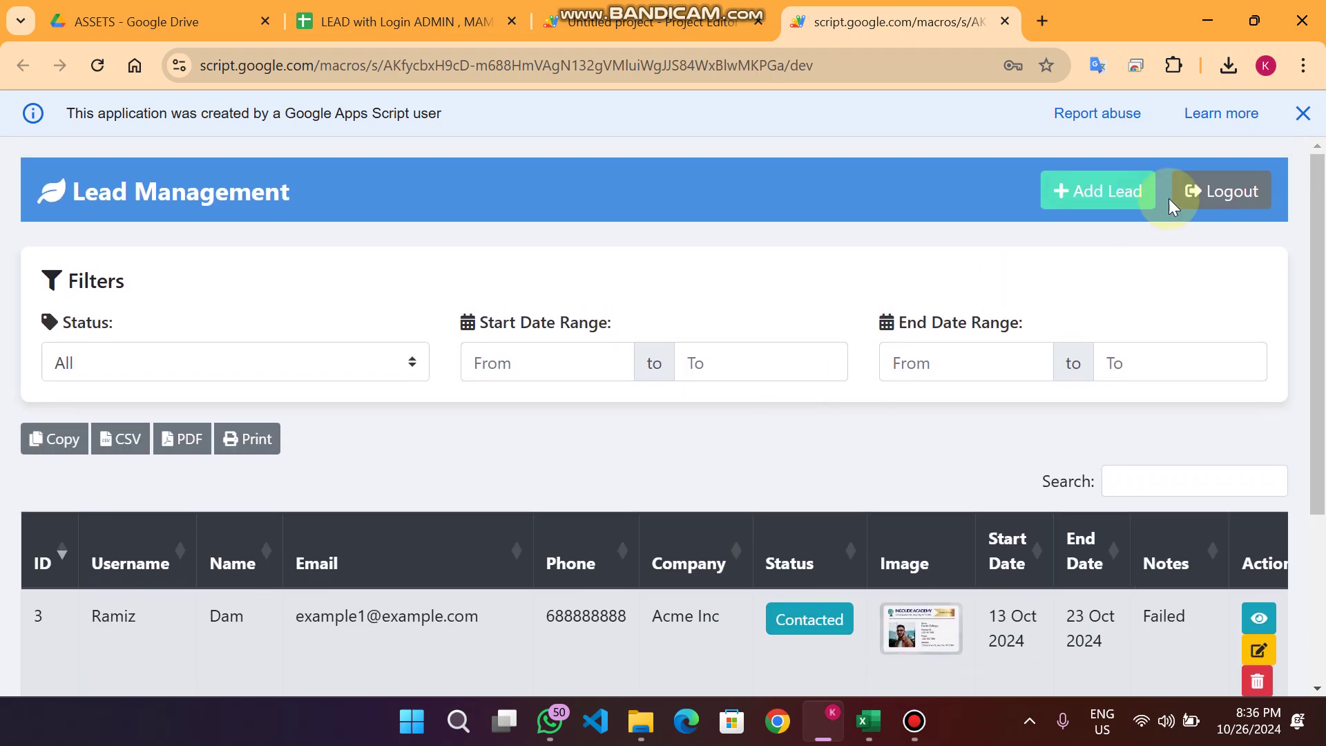
Step: Log out and paste the team member's username from the Login sheet into the login form
click(1206, 206)
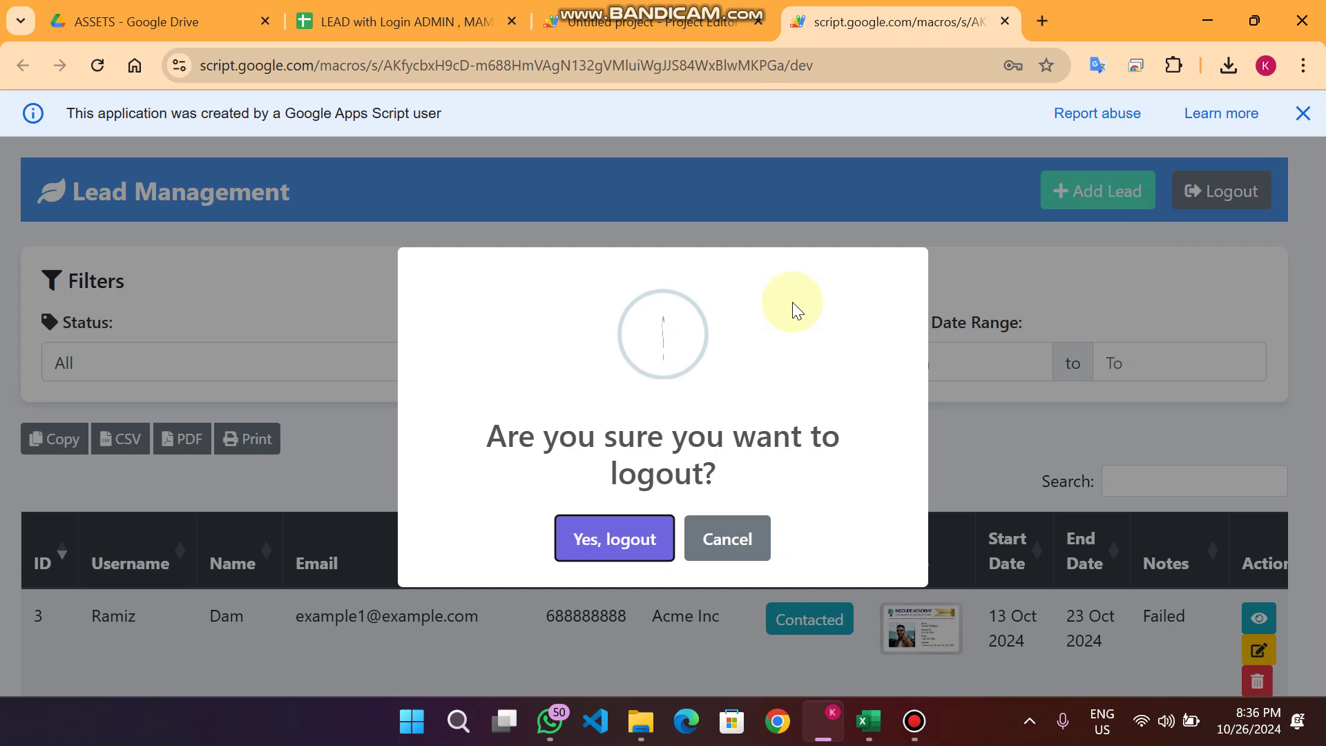
click(624, 547)
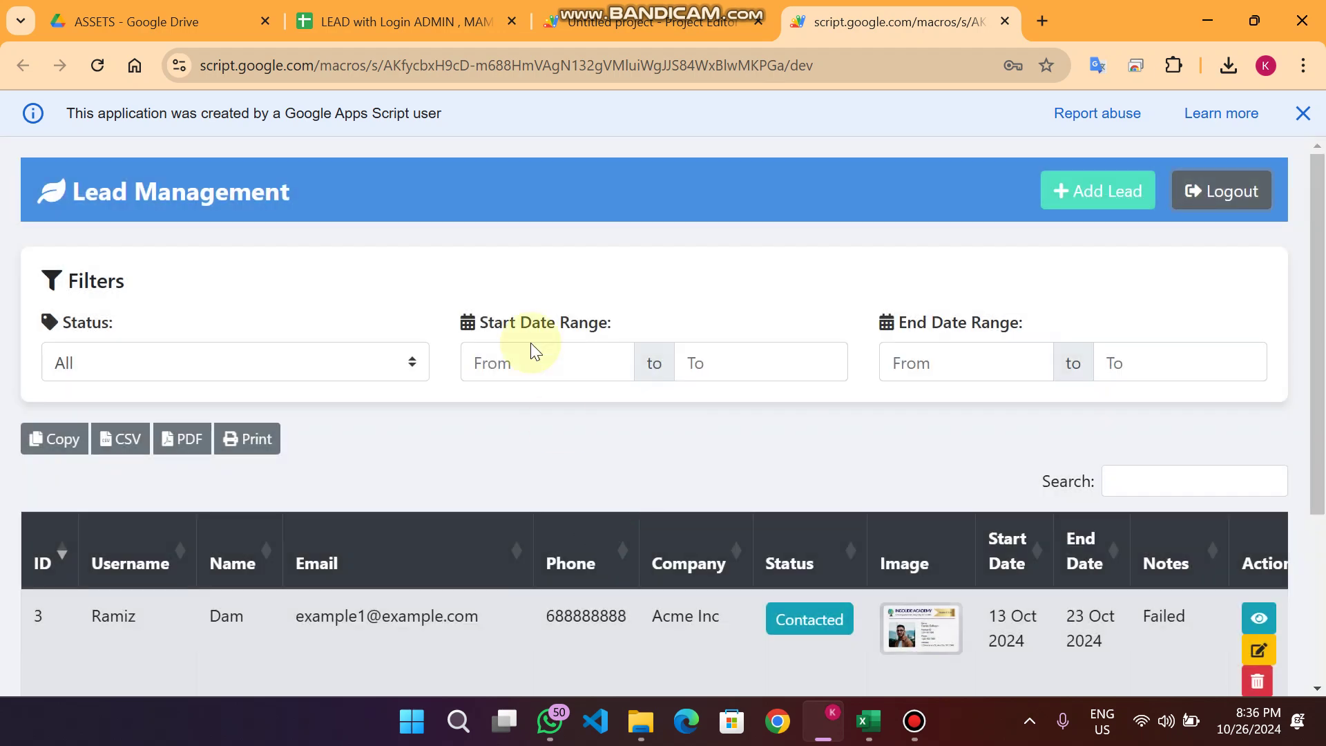
click(401, 21)
click(442, 346)
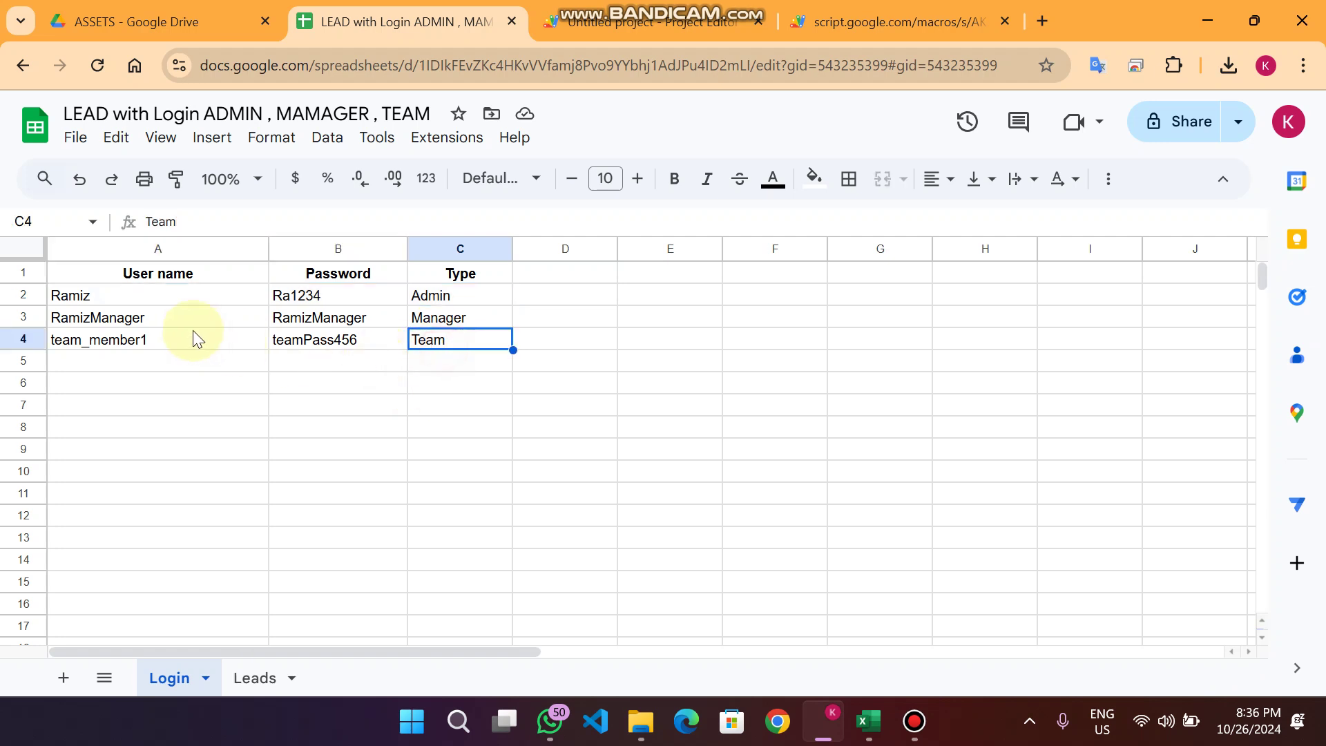
click(171, 333)
key(ctrl+c)
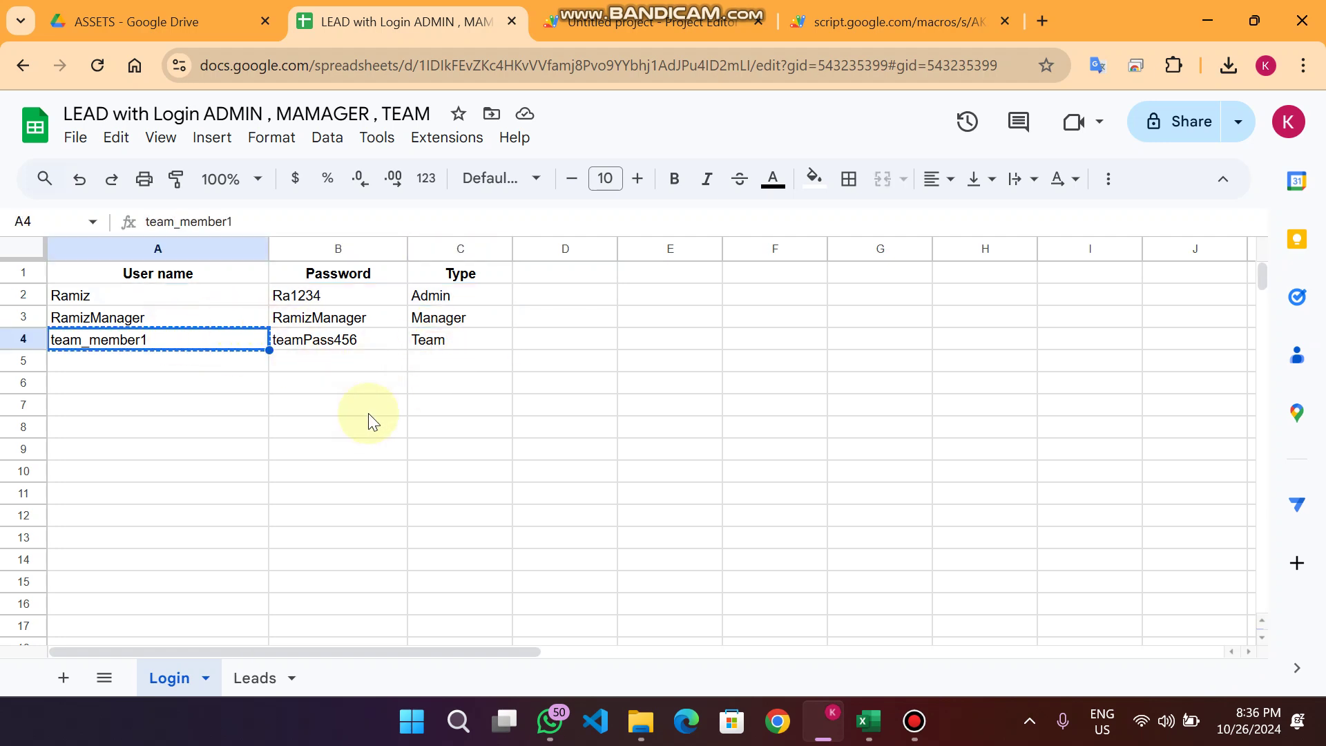
click(898, 21)
click(606, 338)
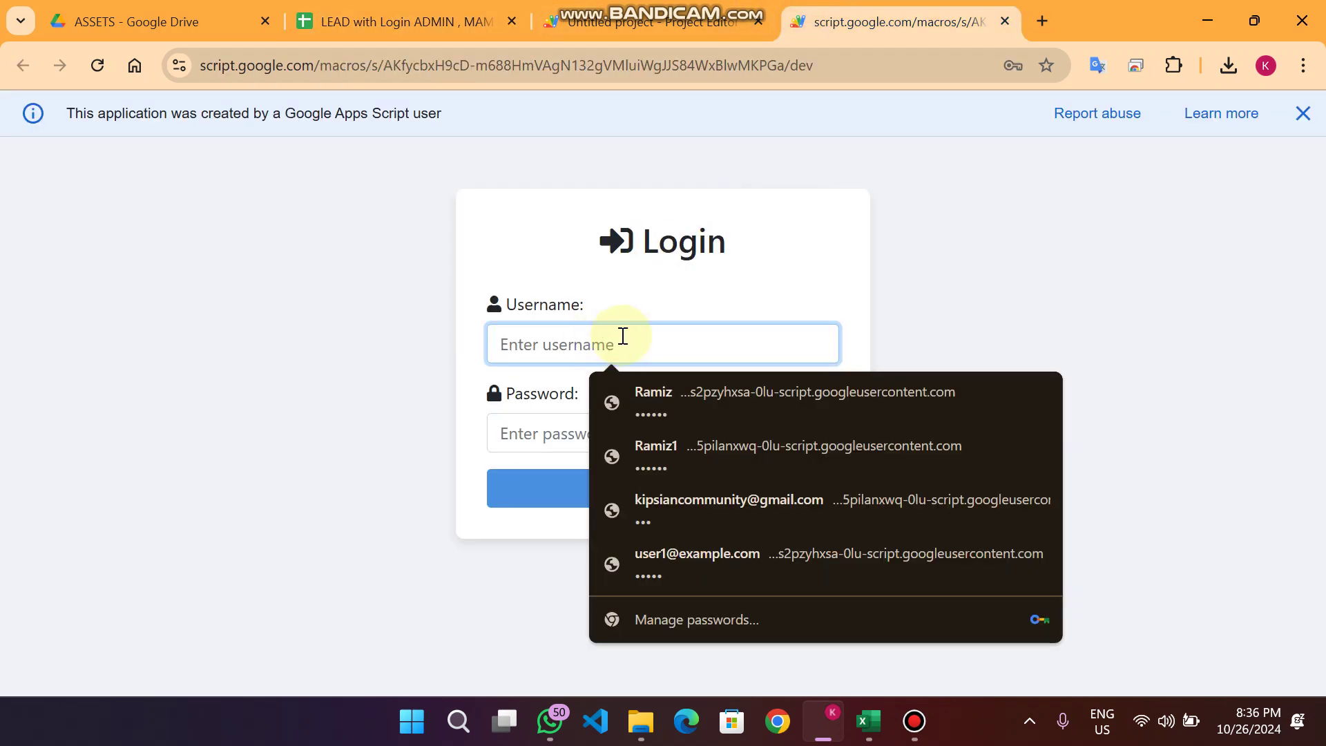
key(ctrl+v)
Step: Paste the team member's password from the sheet and sign in, showing an empty leads table
click(605, 435)
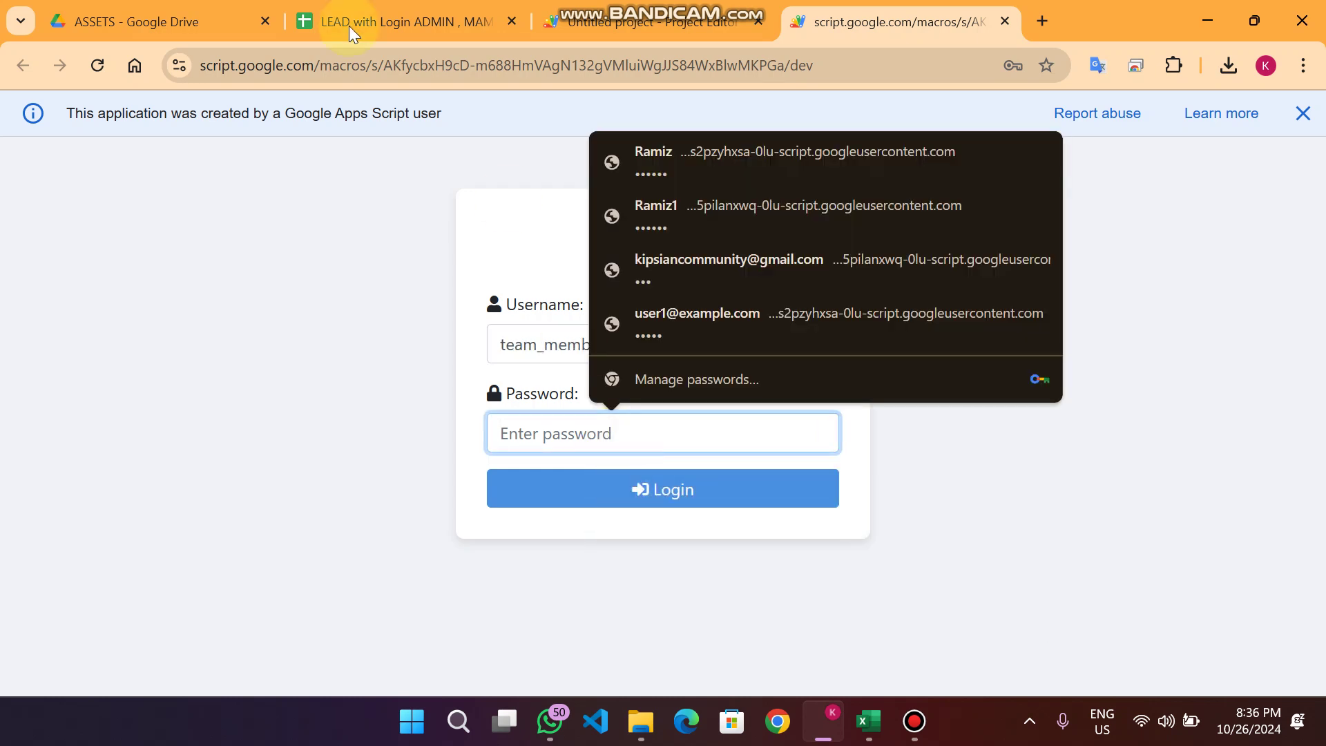
click(322, 26)
click(358, 342)
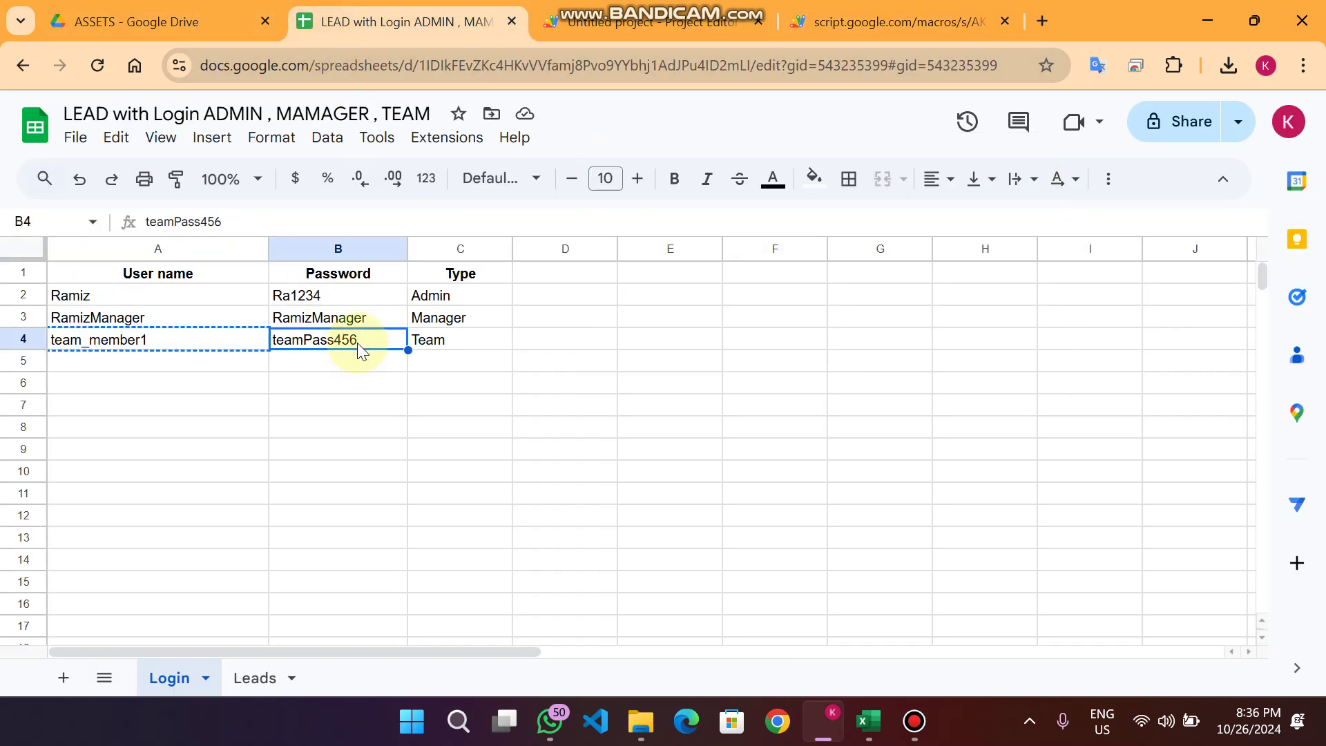
key(ctrl+c)
click(898, 22)
key(ctrl+v)
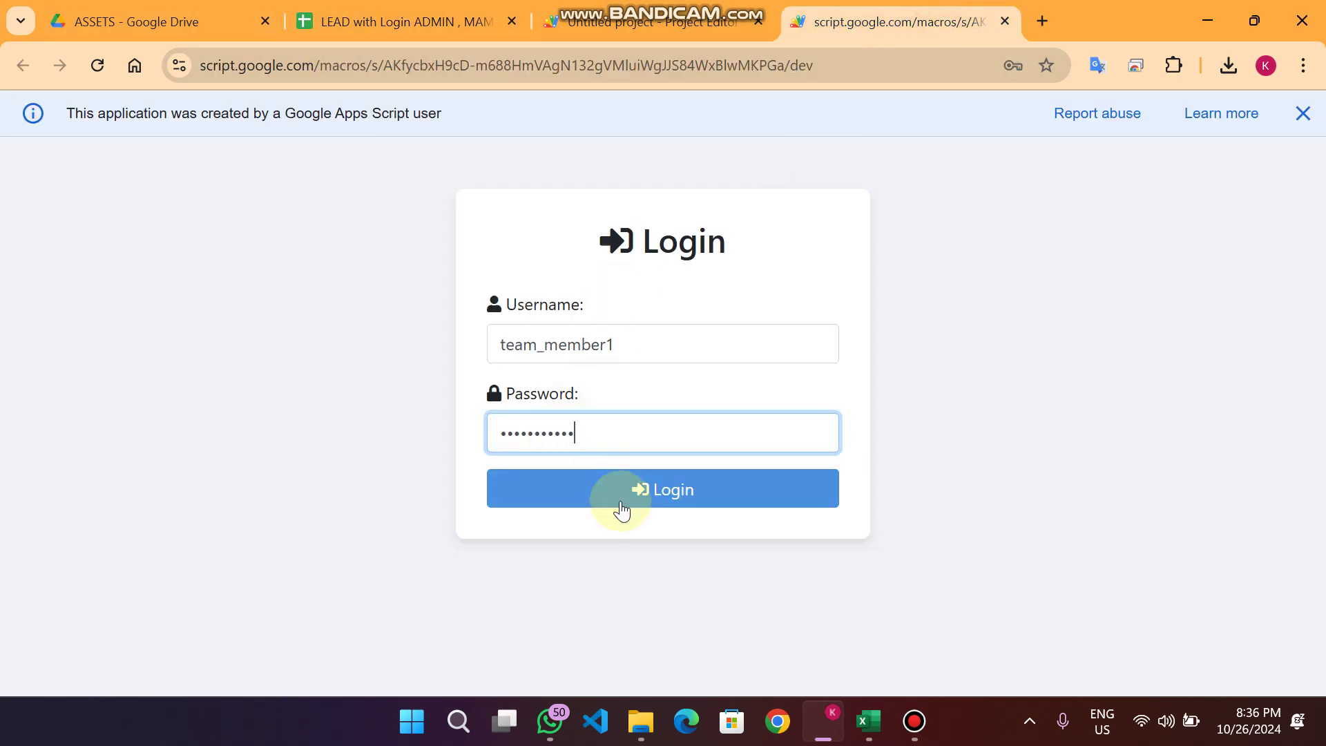
click(643, 499)
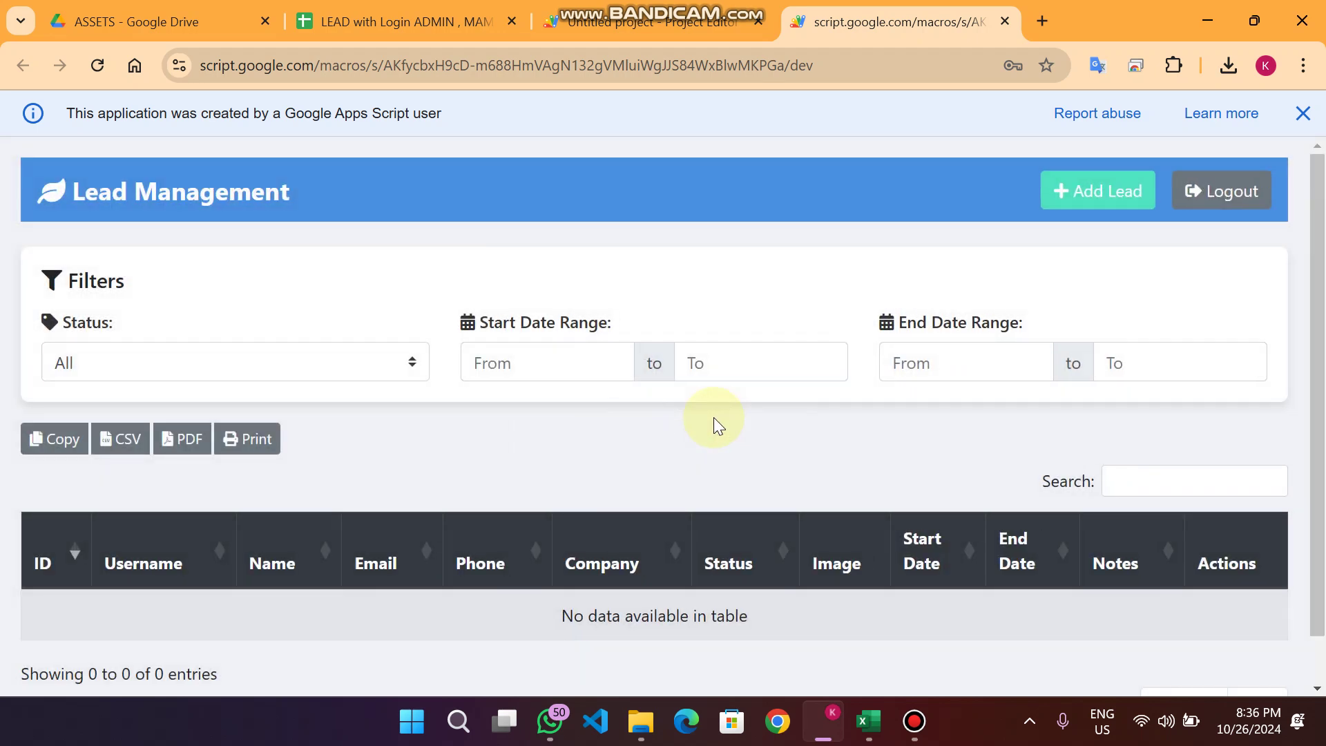
scroll(751, 475, down, 1)
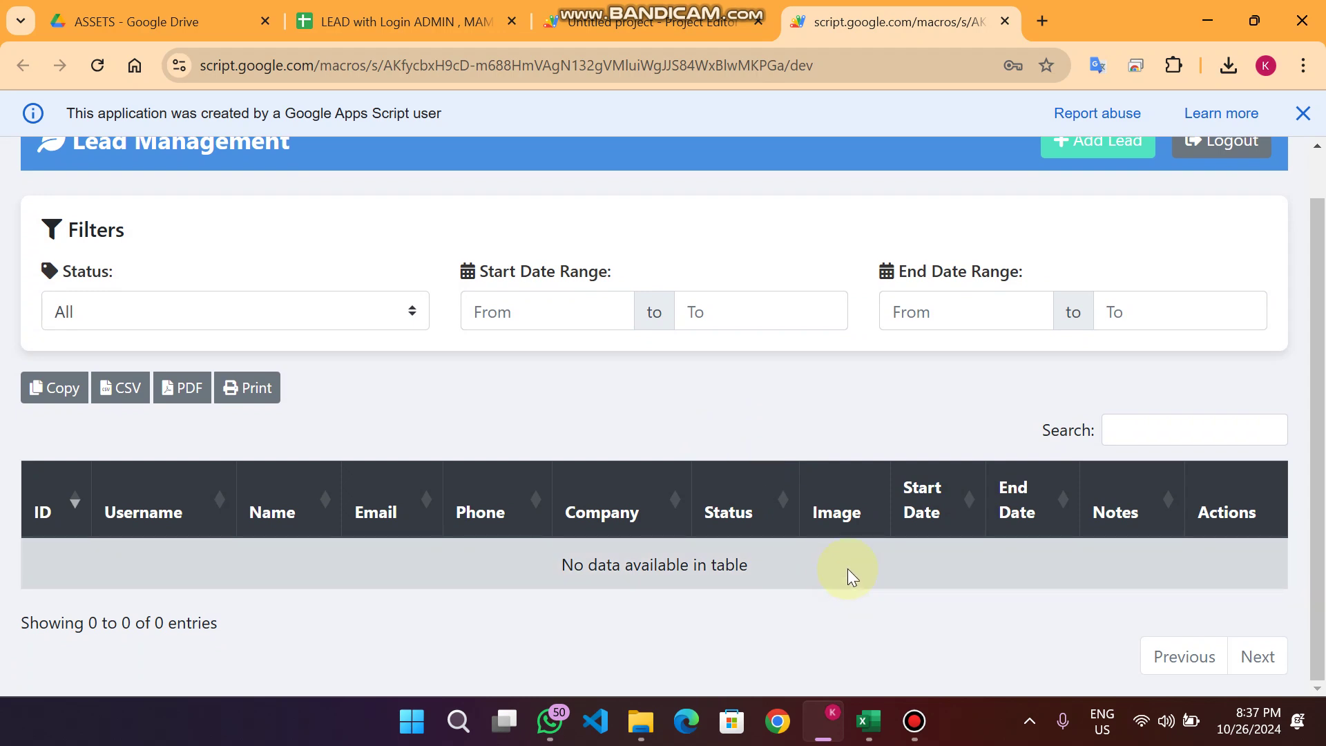
click(404, 22)
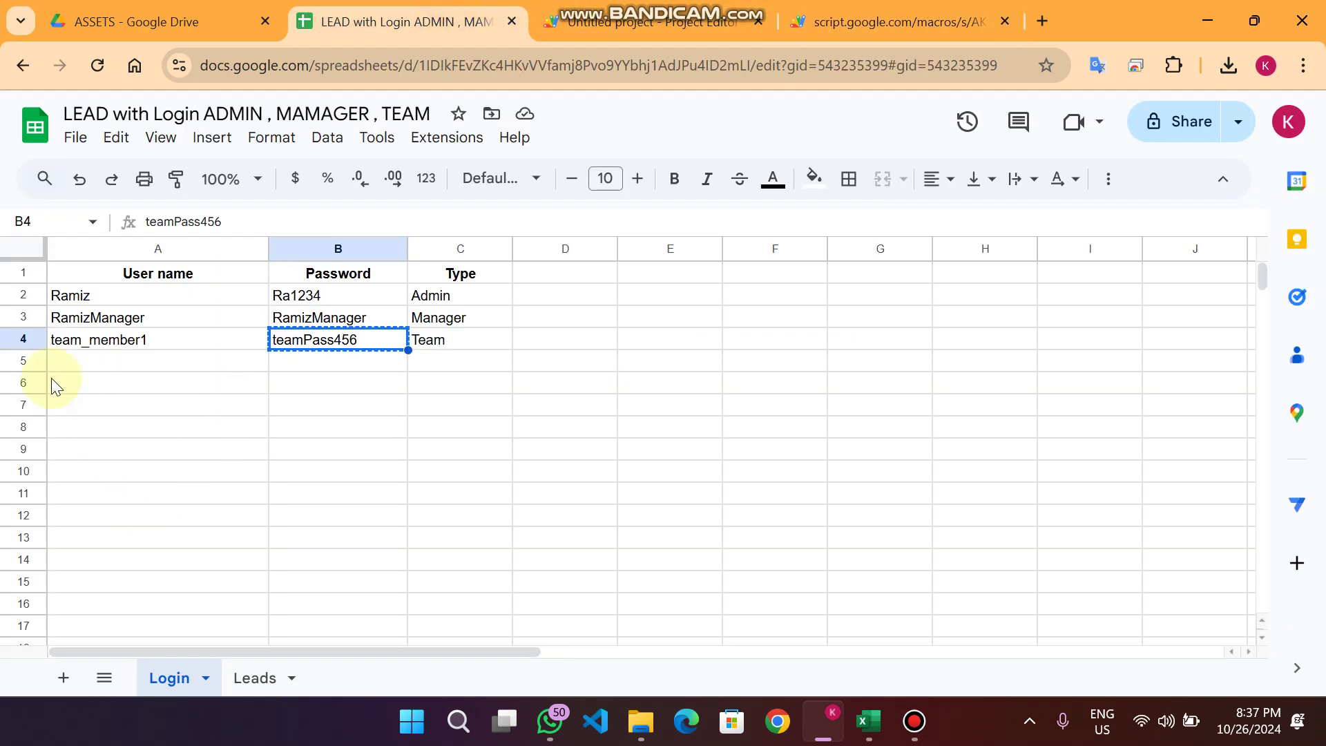
click(85, 342)
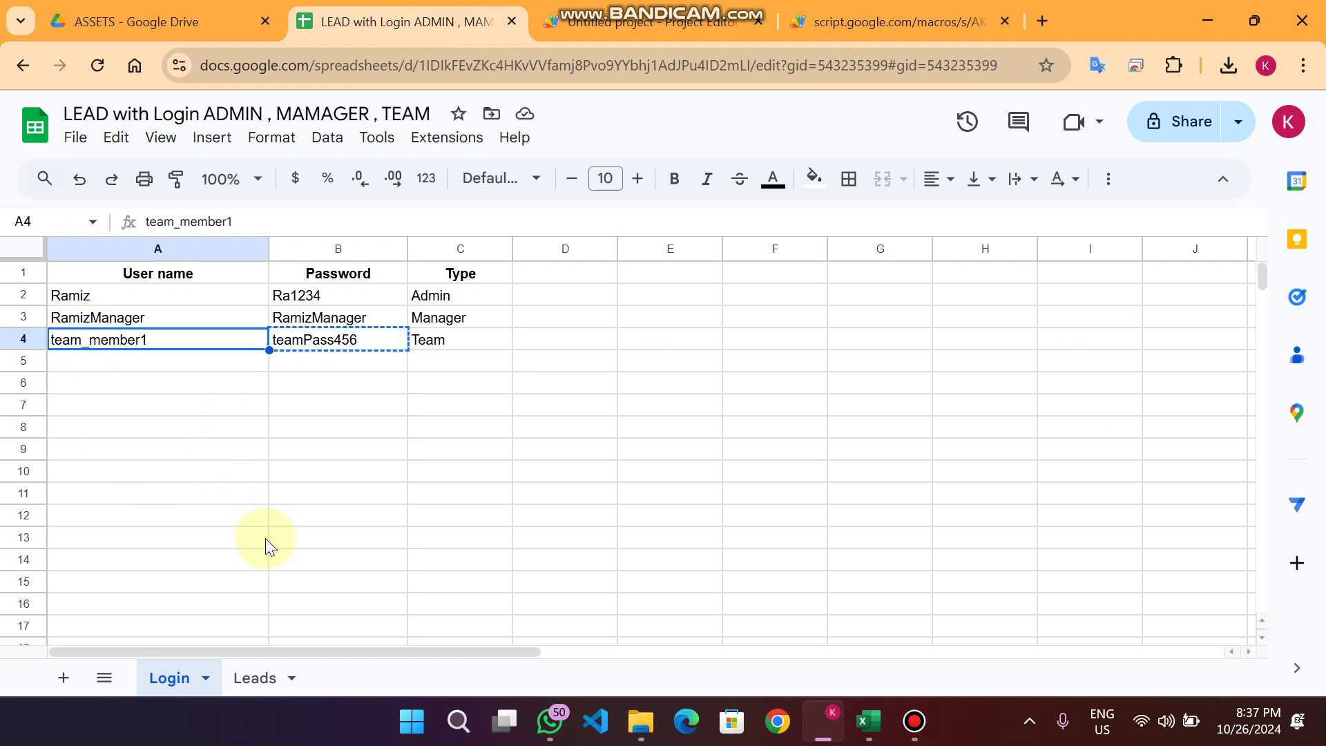
click(255, 675)
drag(206, 276, 212, 325)
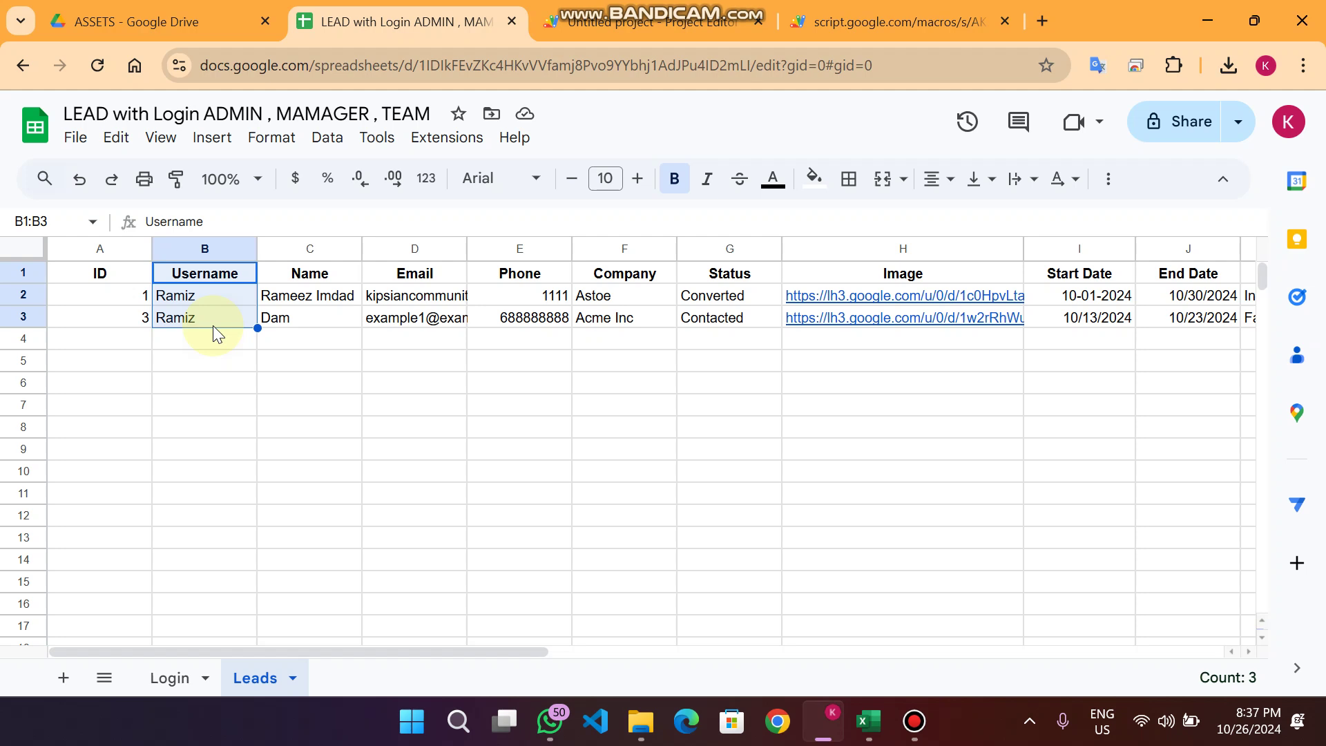
click(181, 676)
click(439, 319)
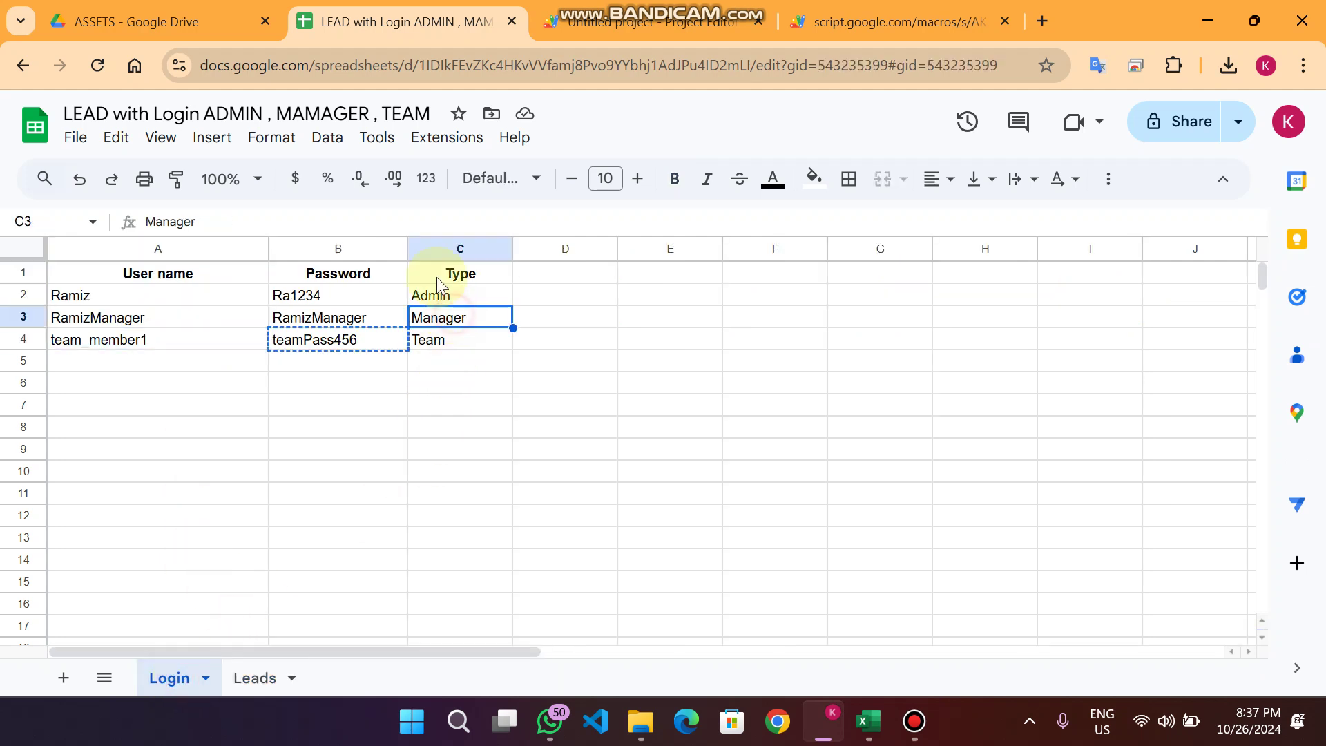
click(434, 295)
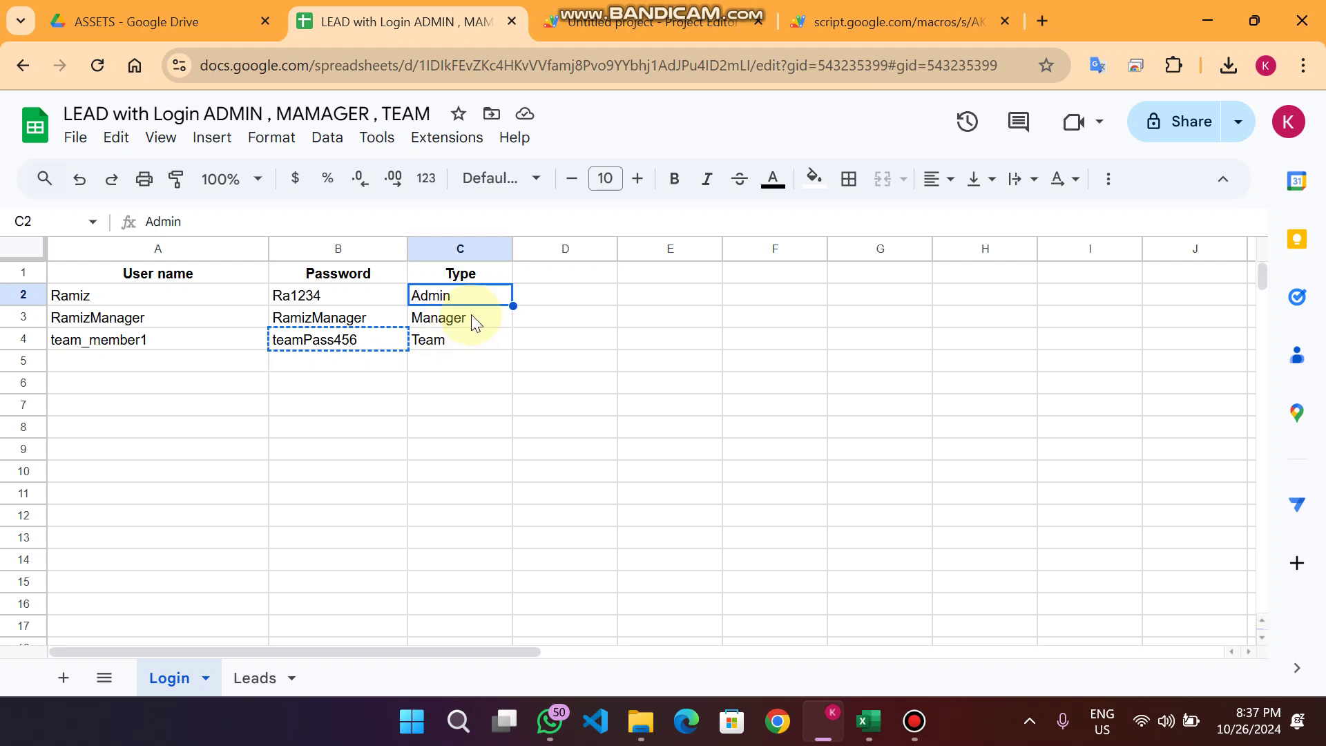
click(470, 343)
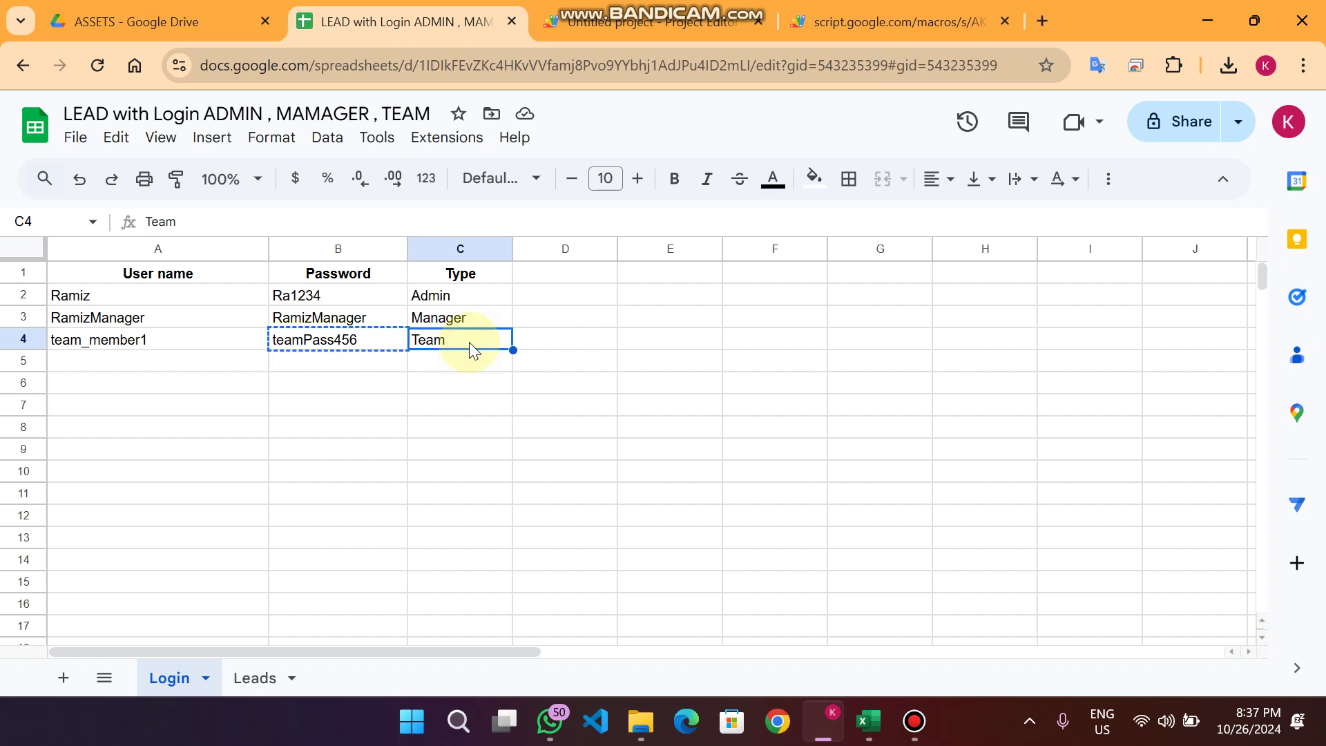
click(890, 20)
Step: Start a new lead with the contact's name, e-mail, phone, company Astoe and status Negotiating
scroll(1067, 235, up, 2)
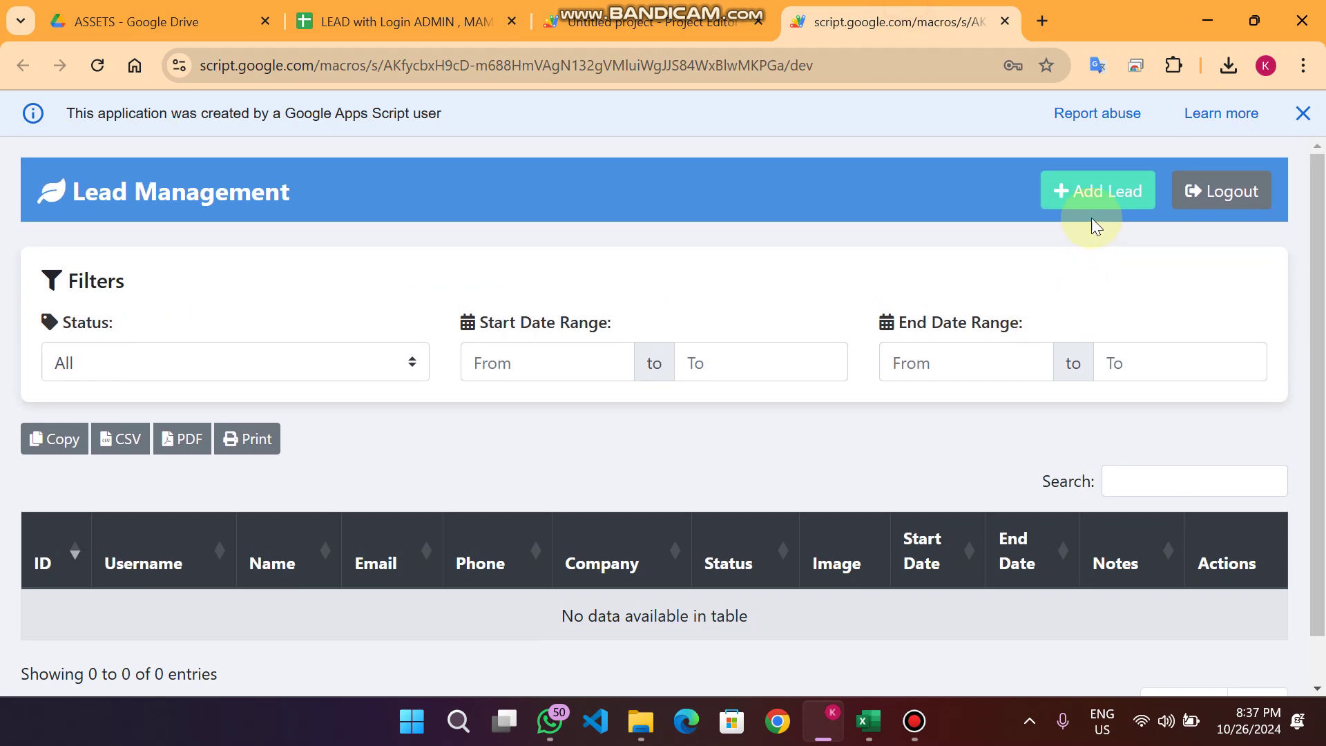
click(1088, 193)
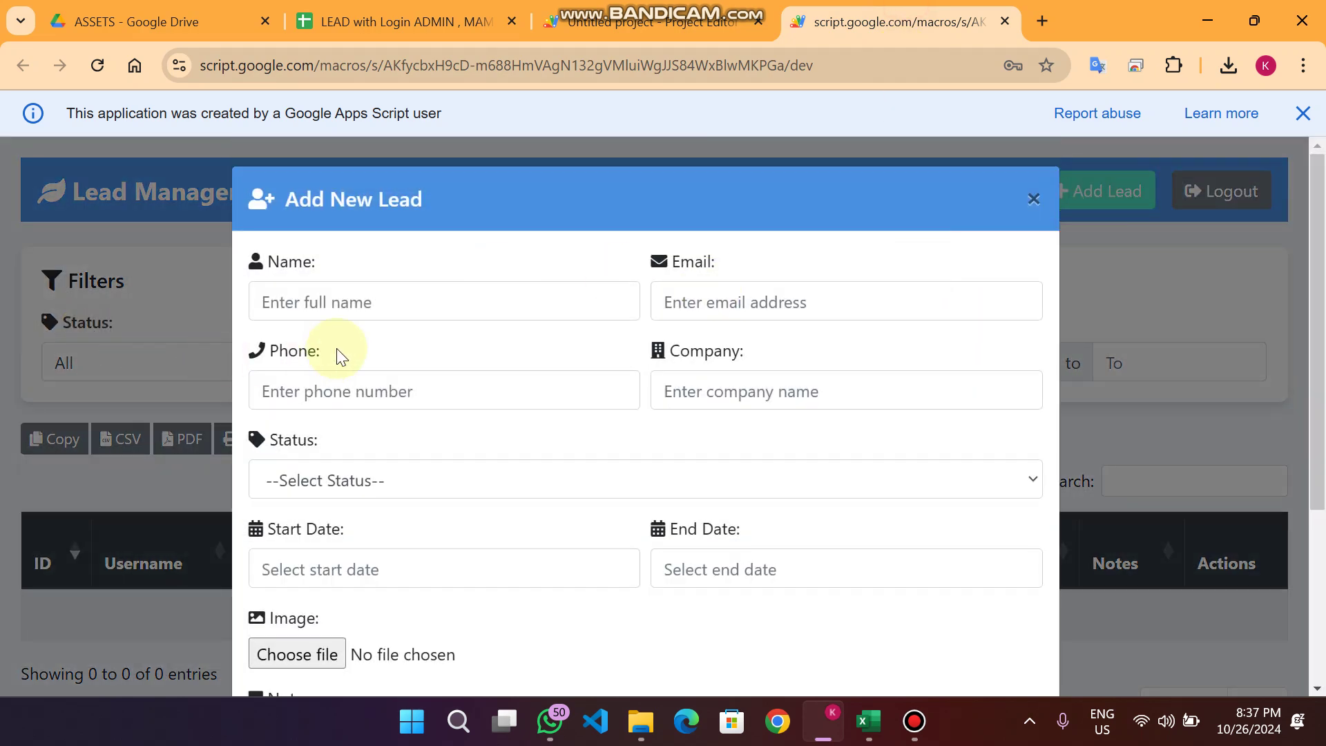
click(349, 302)
click(483, 349)
click(666, 309)
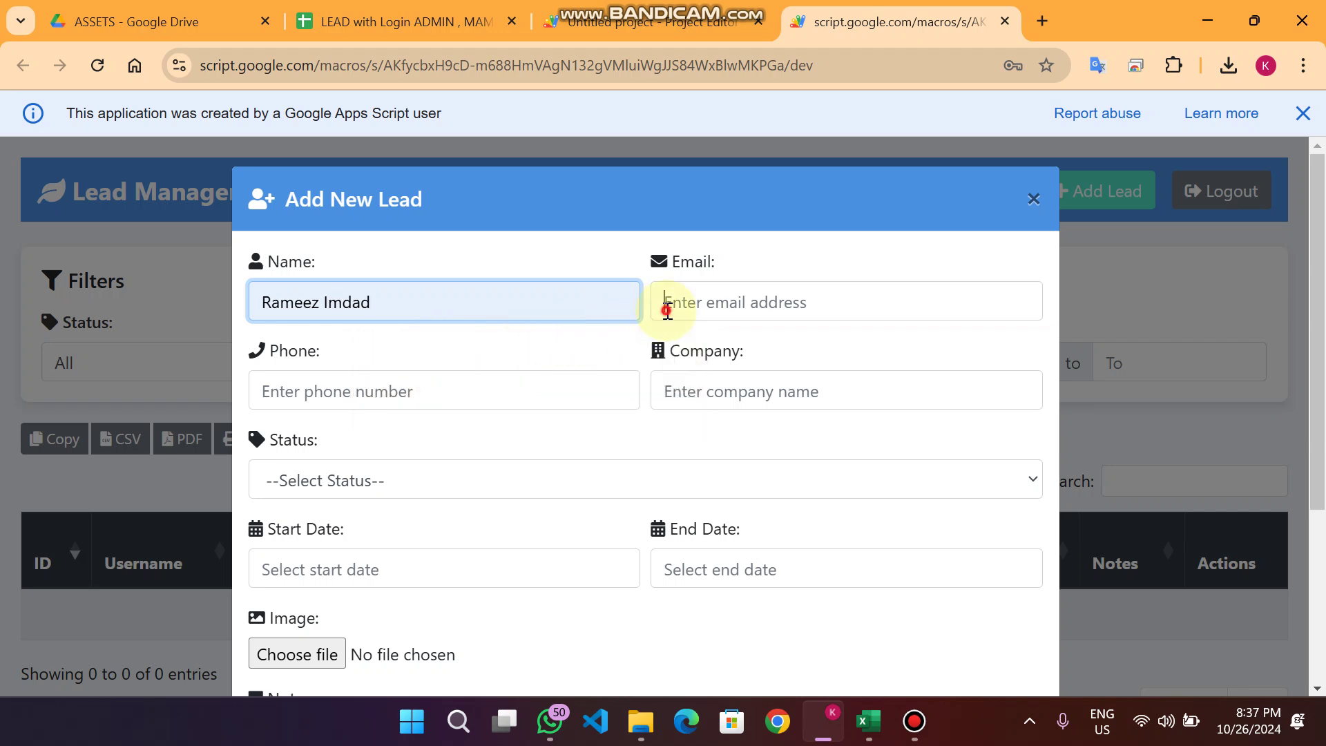
click(856, 353)
click(287, 384)
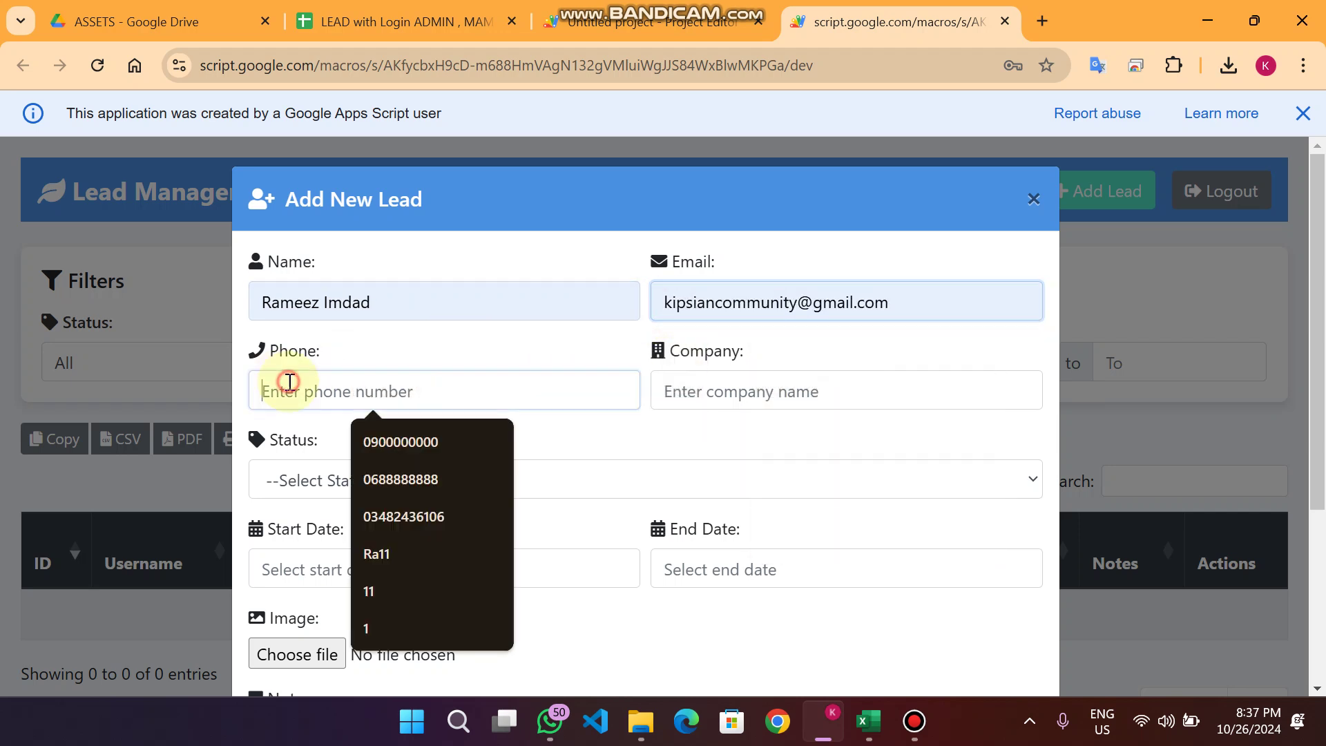
click(412, 436)
click(711, 400)
click(775, 441)
click(351, 480)
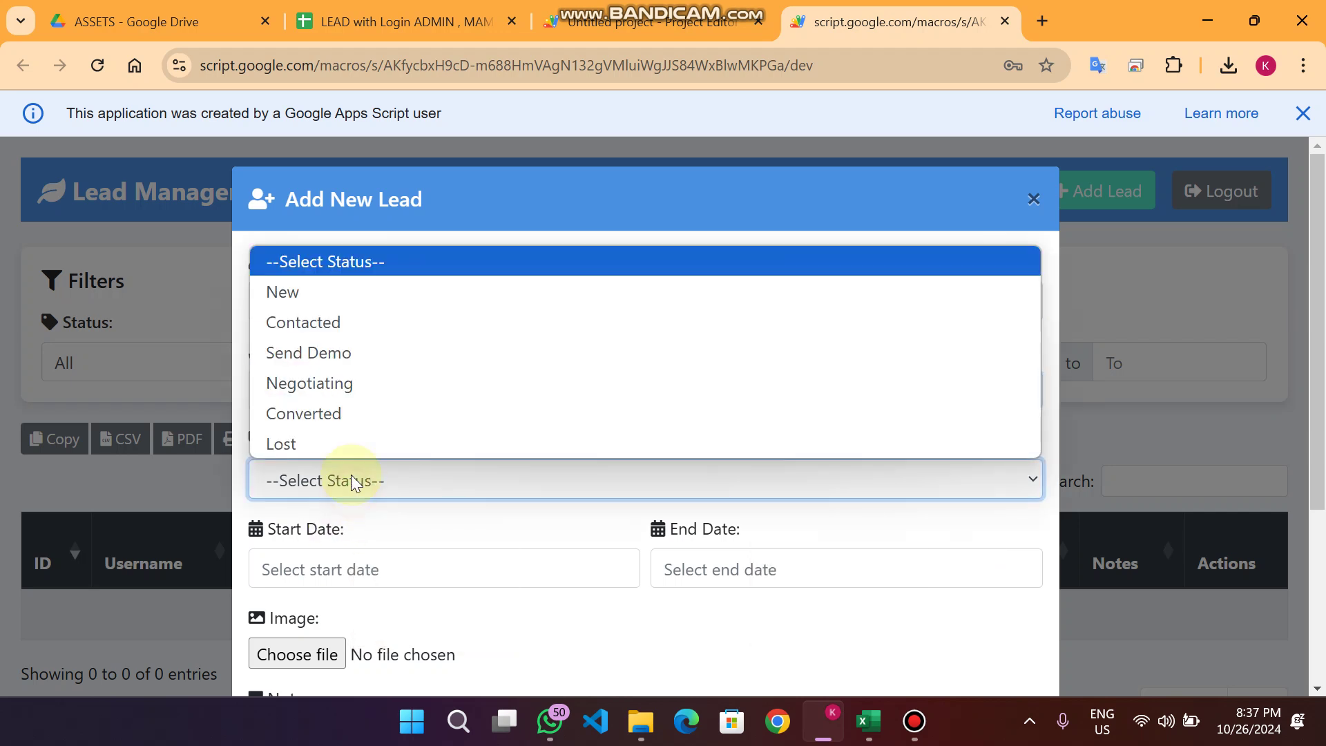
click(346, 384)
Step: Set start date 14 Oct 2024, attach image 1600w-TsPWqeUiHcl, and save the lead
scroll(592, 504, down, 3)
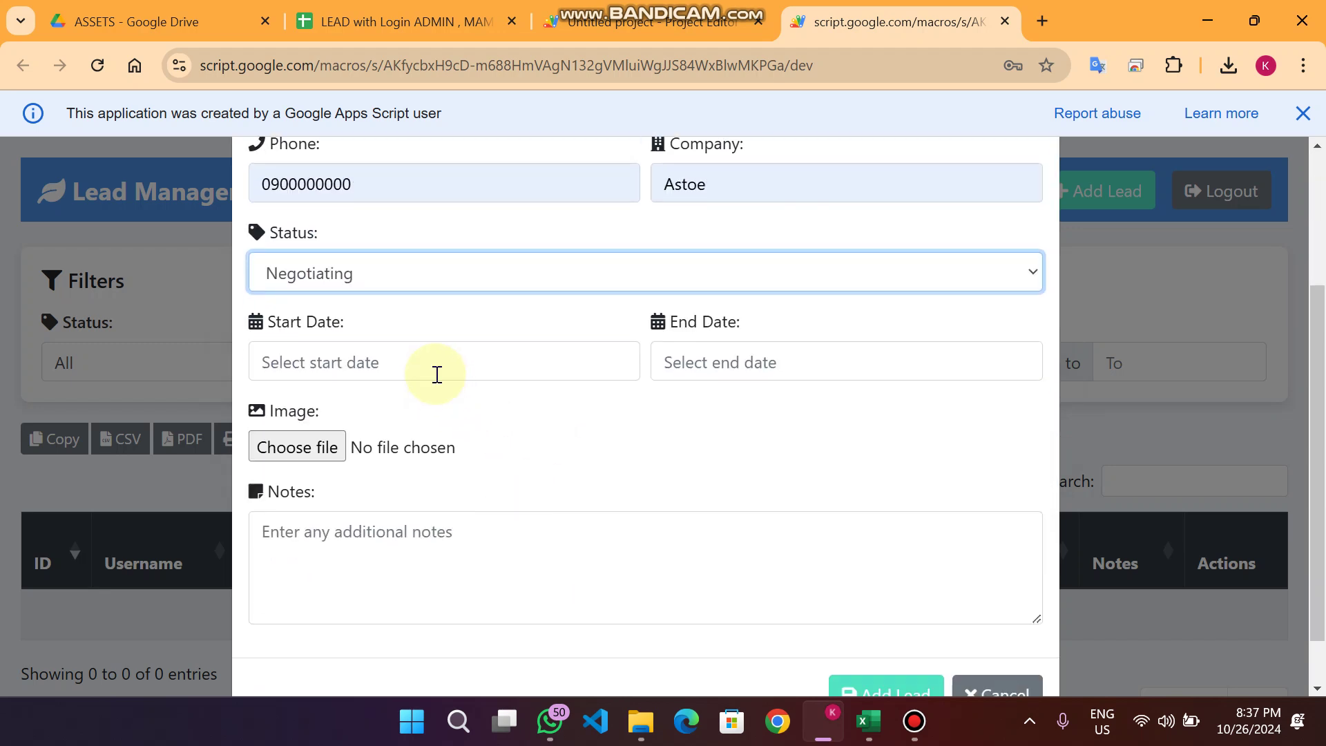
click(437, 374)
click(320, 544)
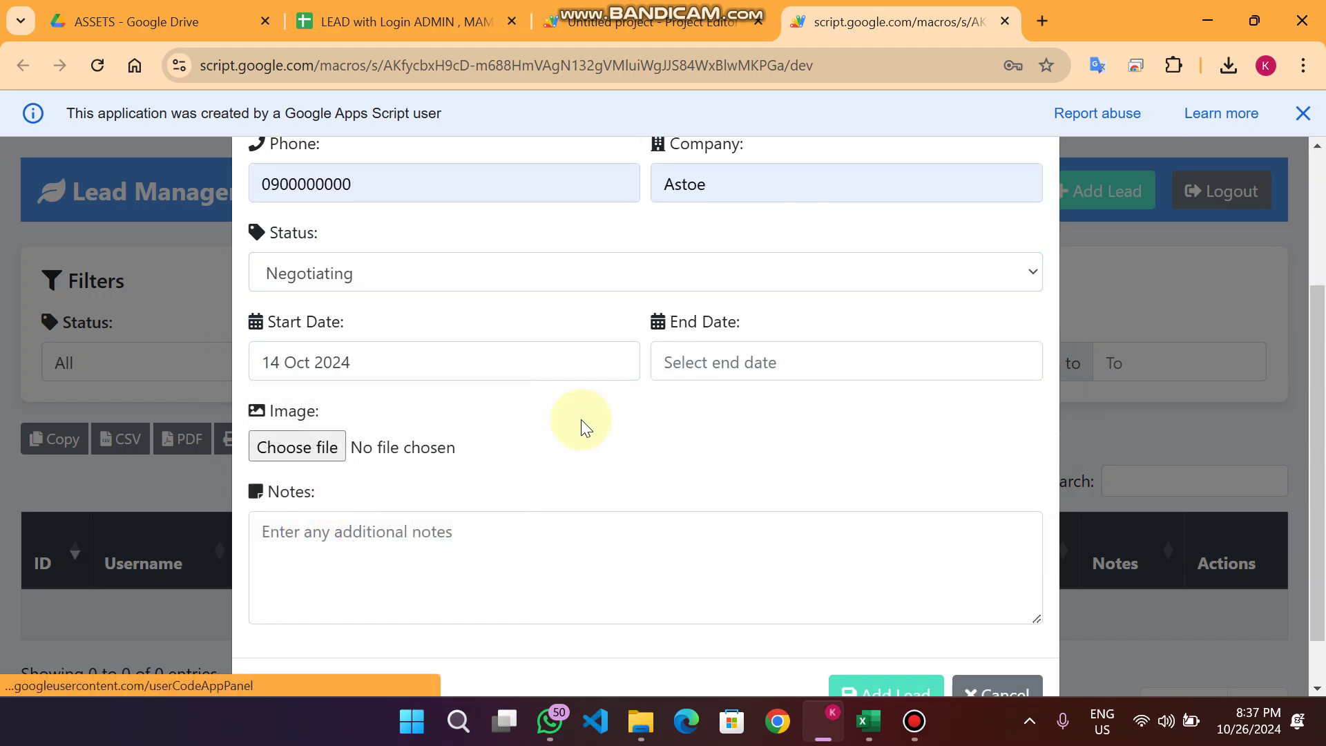
click(309, 444)
scroll(453, 346, down, 5)
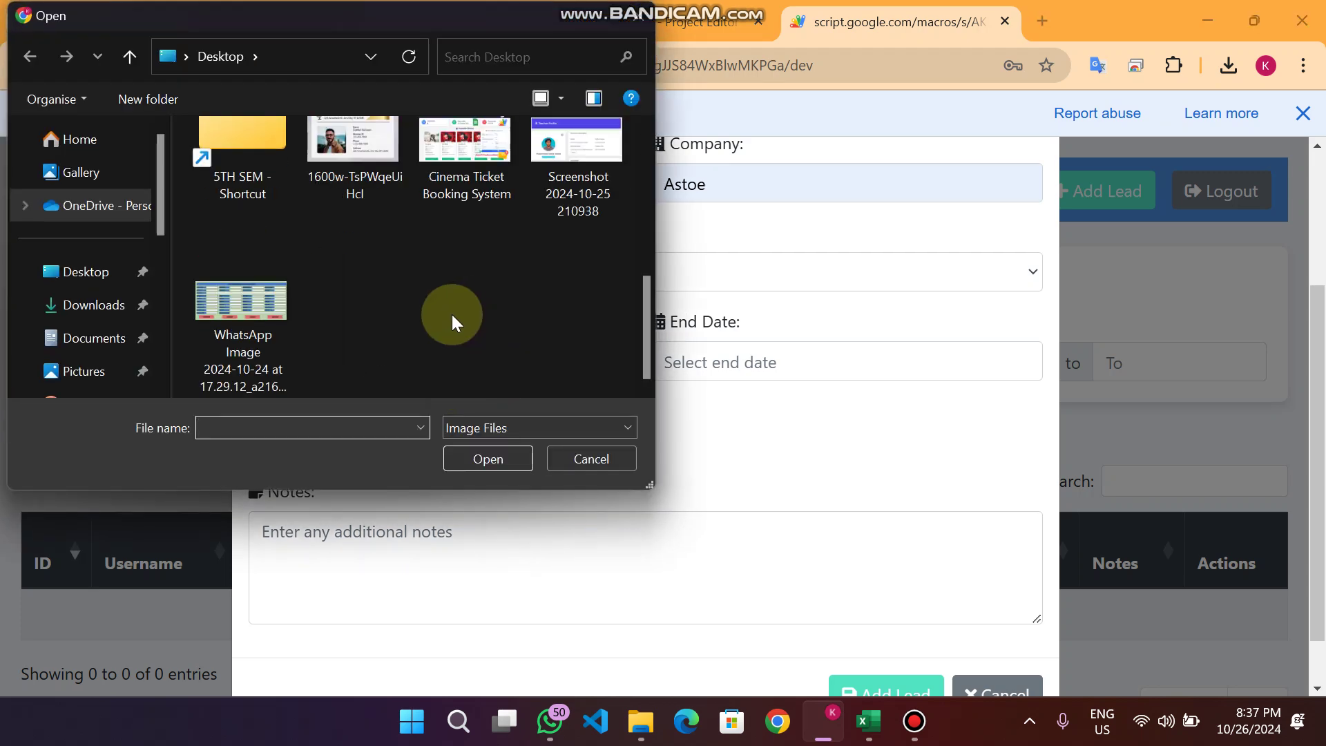
click(336, 160)
click(491, 449)
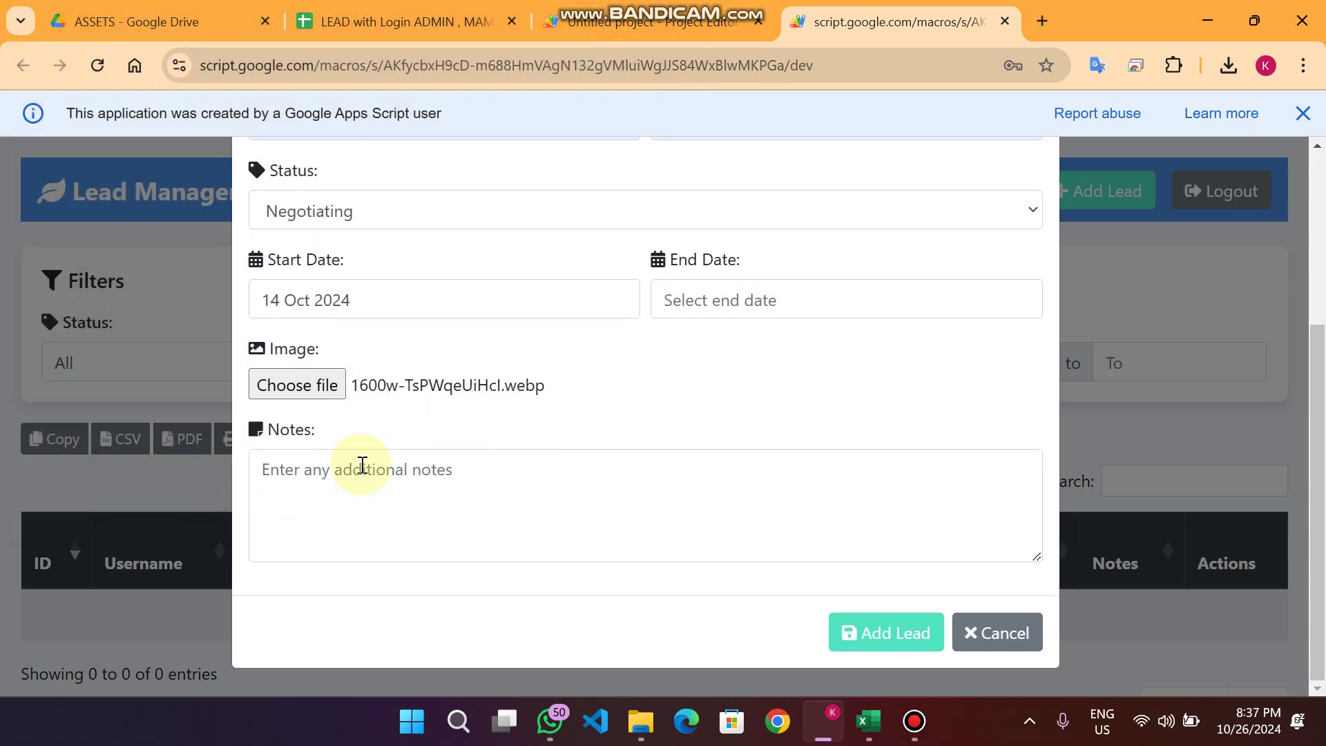
click(561, 471)
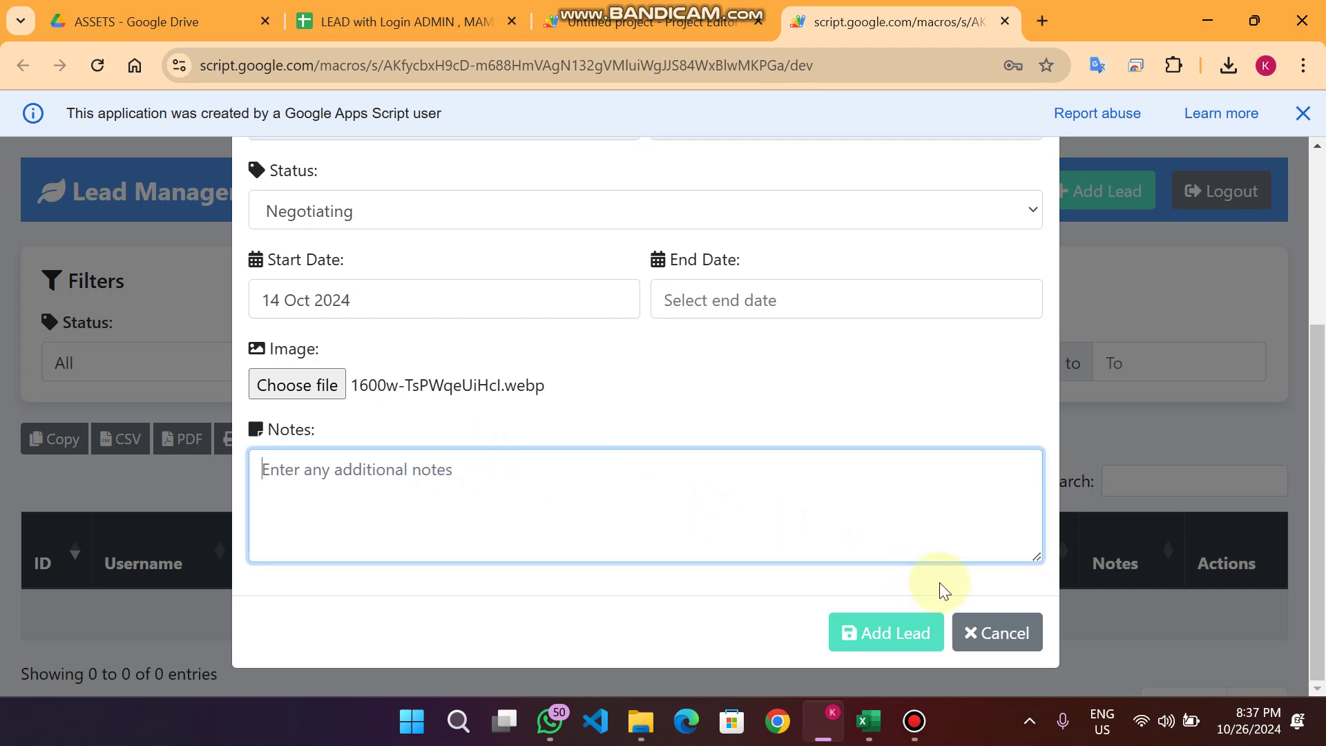
click(892, 637)
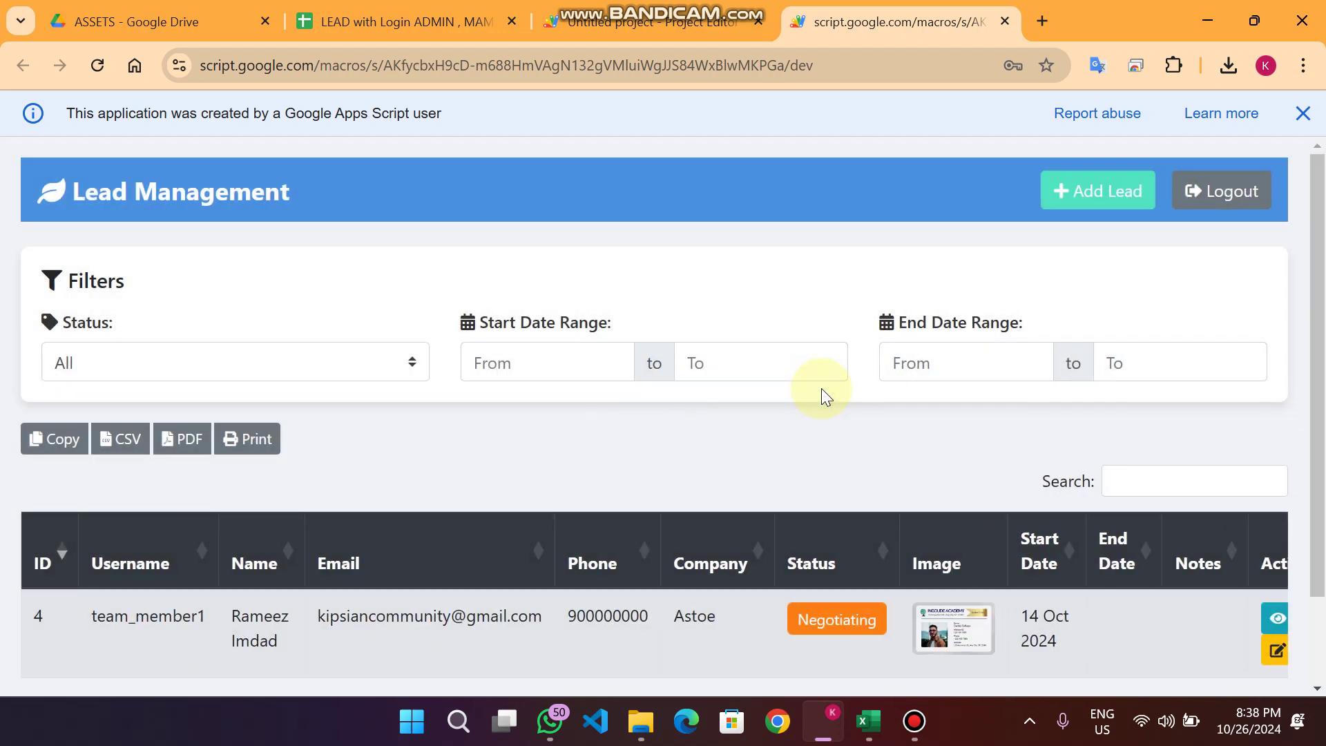
Step: Scroll across the leads table to review the new Astoe lead, ID 4
scroll(822, 388, down, 2)
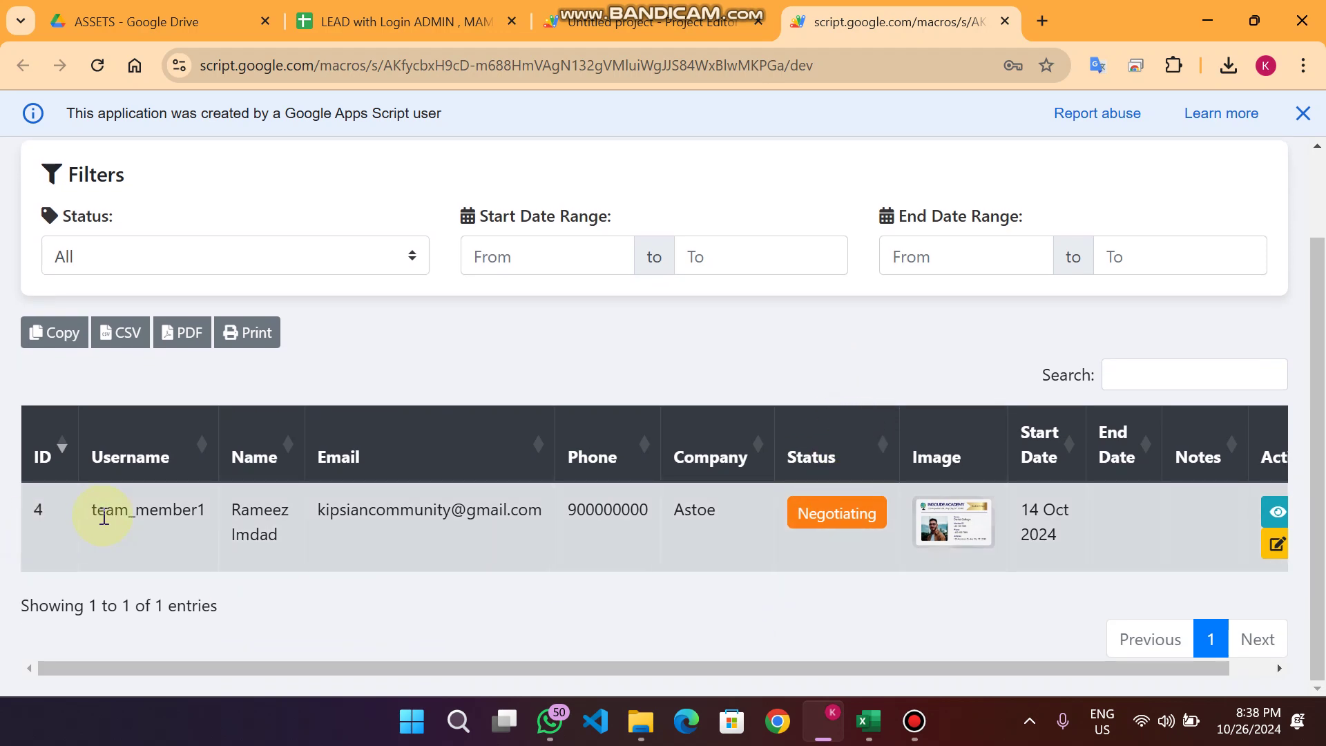
drag(95, 514, 219, 508)
drag(412, 669, 668, 657)
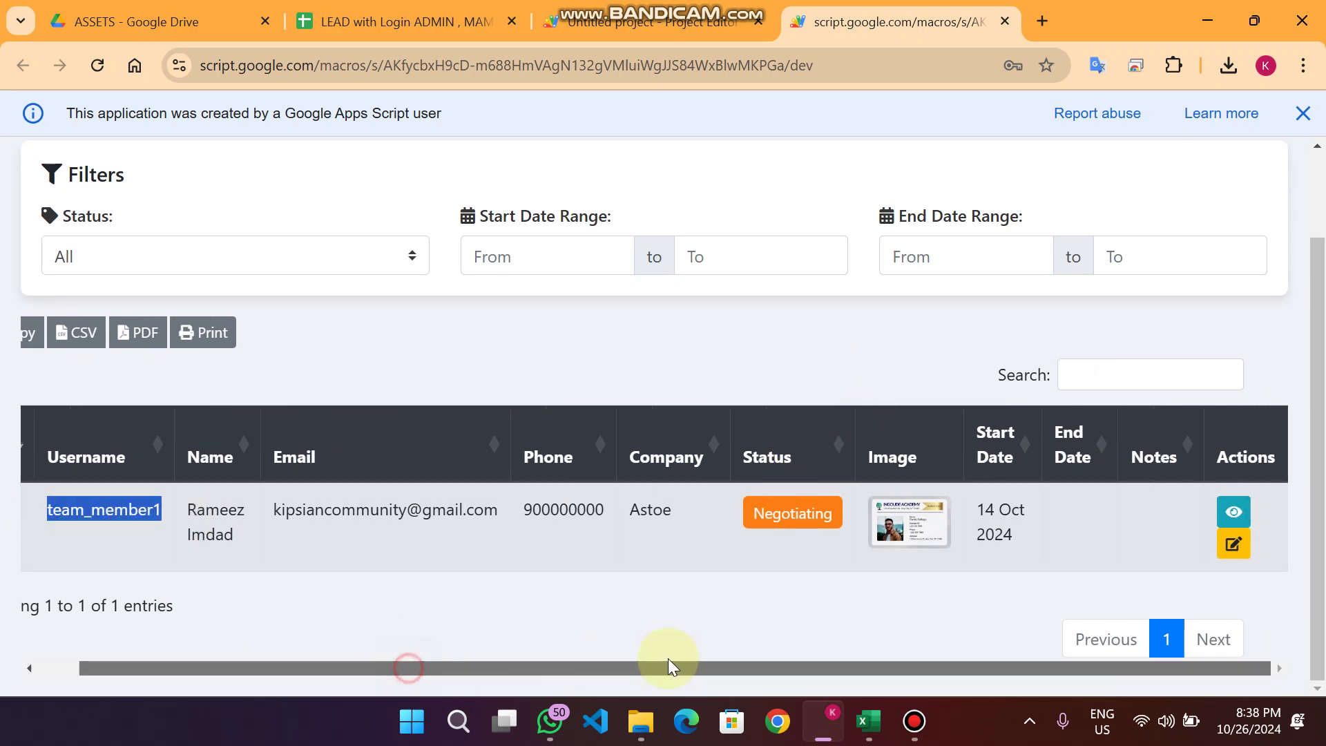
drag(400, 670, 230, 659)
Step: In the Login sheet, extend the username series to a second team member and copy the password
click(397, 21)
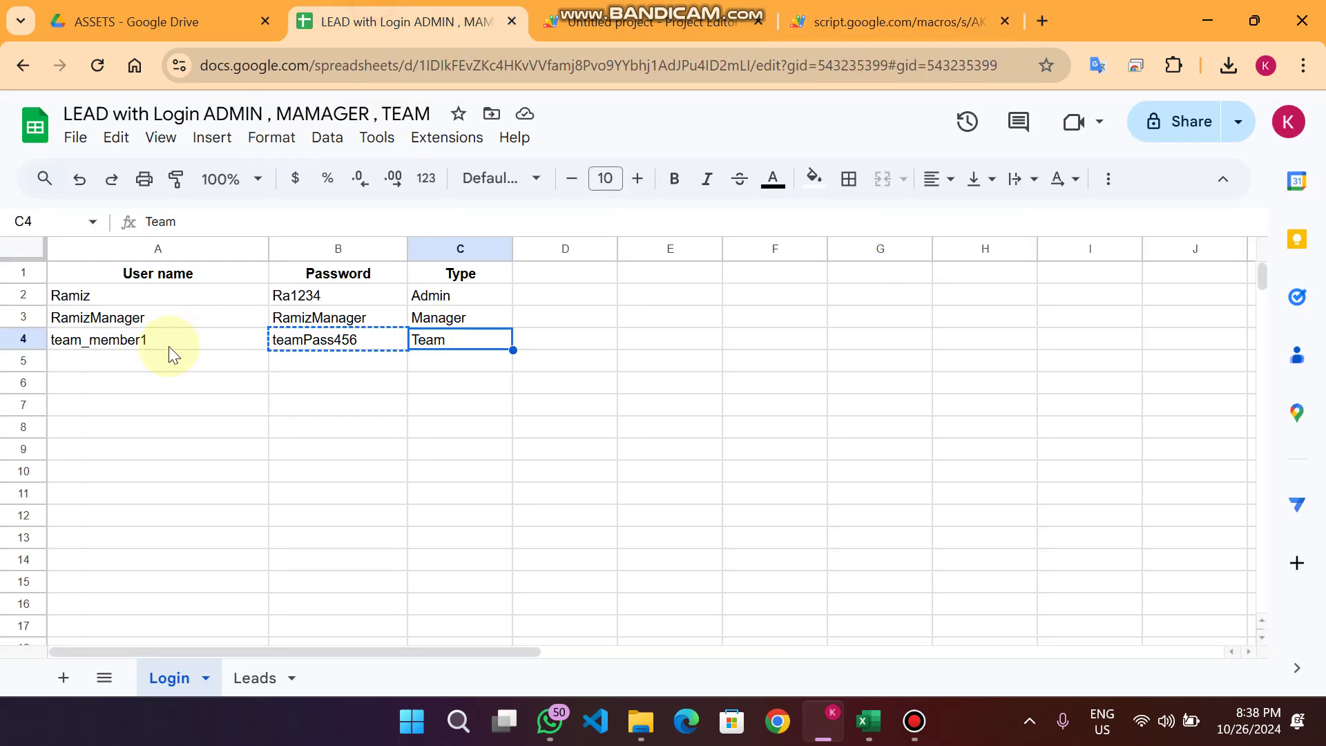
click(161, 340)
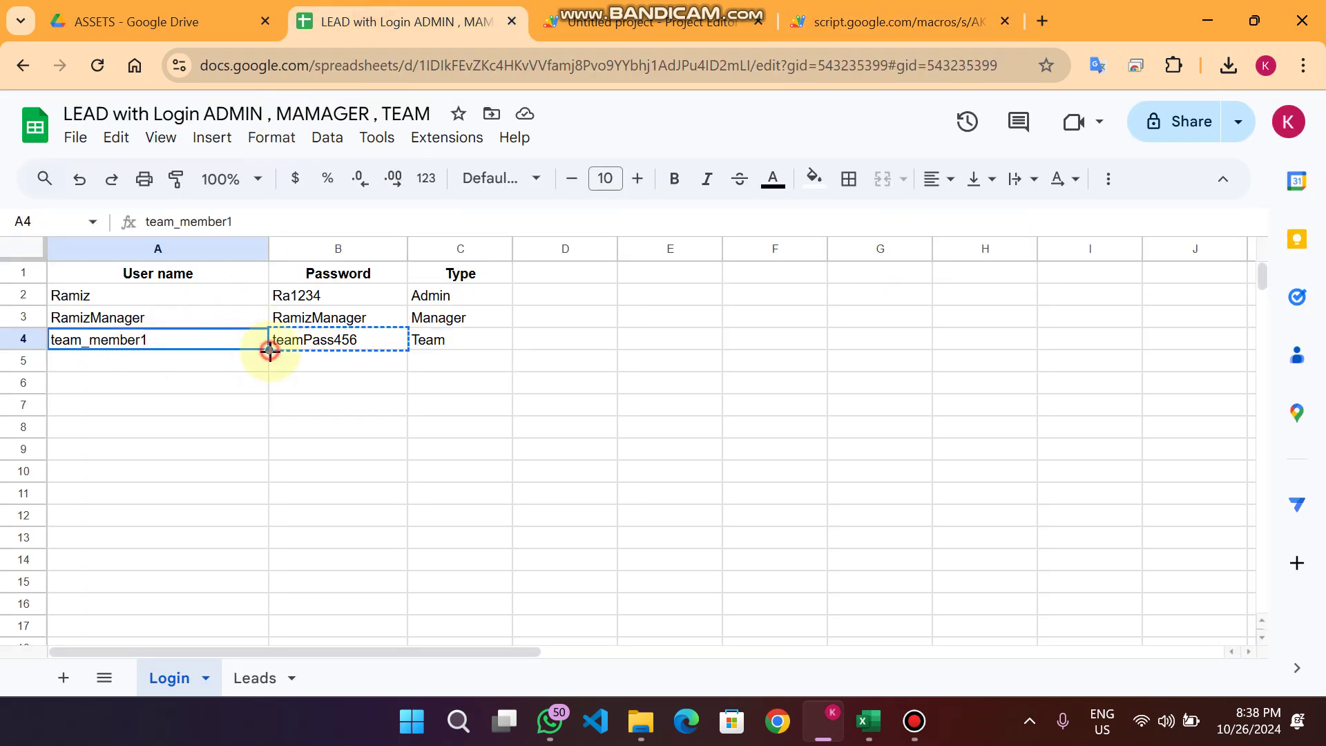
drag(270, 350, 259, 365)
click(351, 339)
key(ctrl+c)
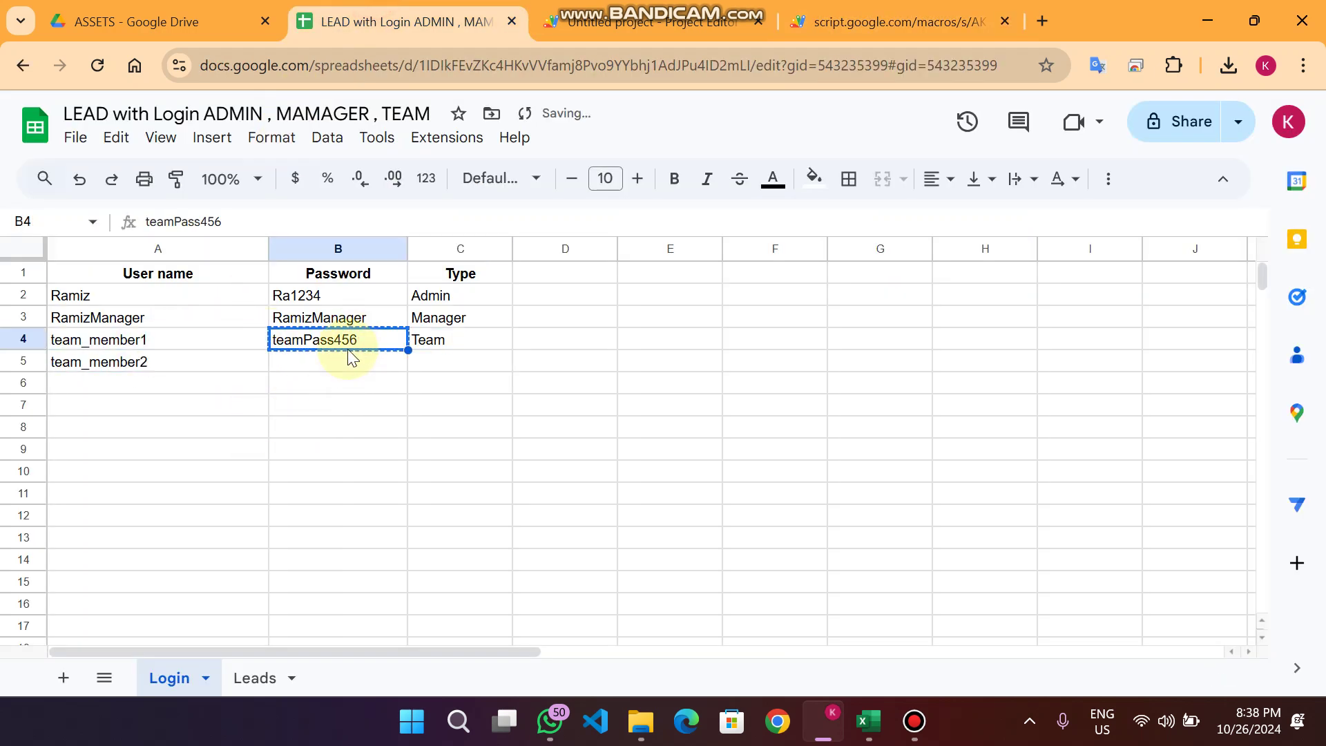
click(351, 362)
key(ctrl+v)
click(448, 391)
Step: Copy the Team account type from C4 into the second member's row, C5
click(465, 342)
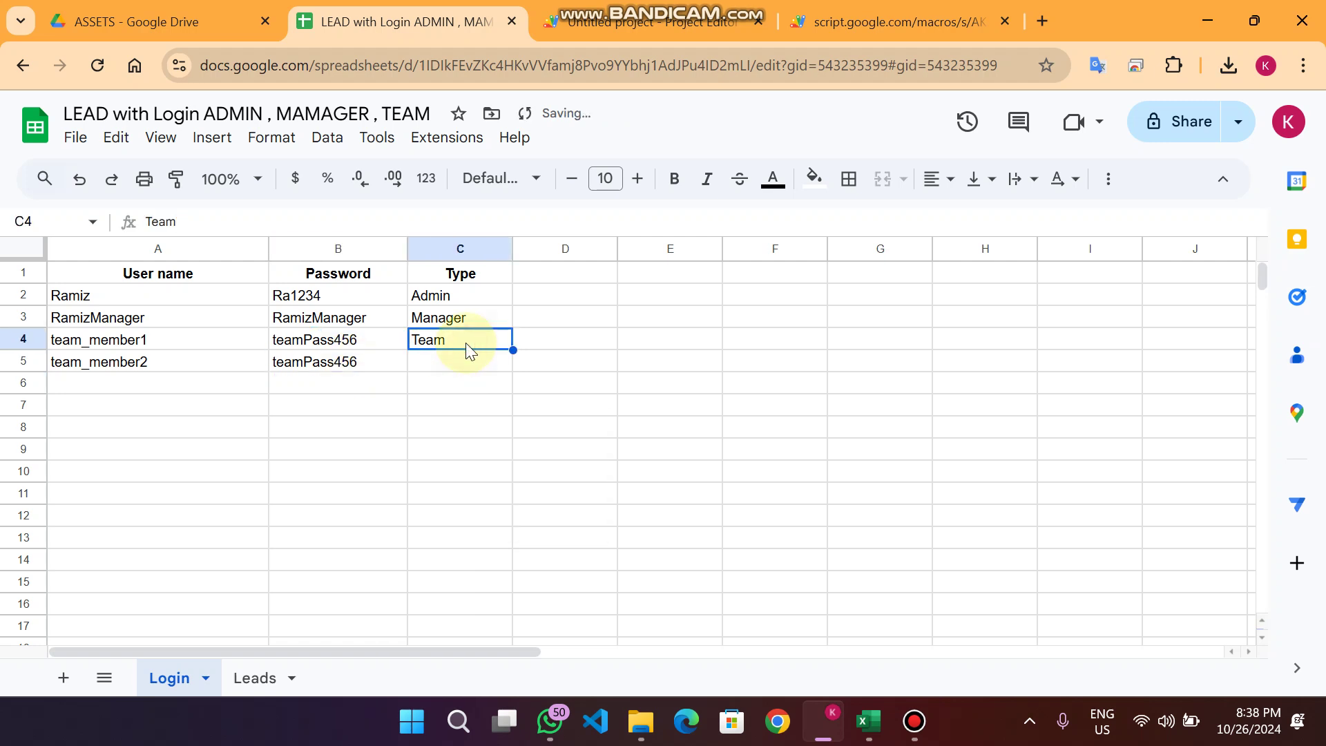
key(ctrl+c)
click(448, 359)
key(ctrl+v)
click(544, 459)
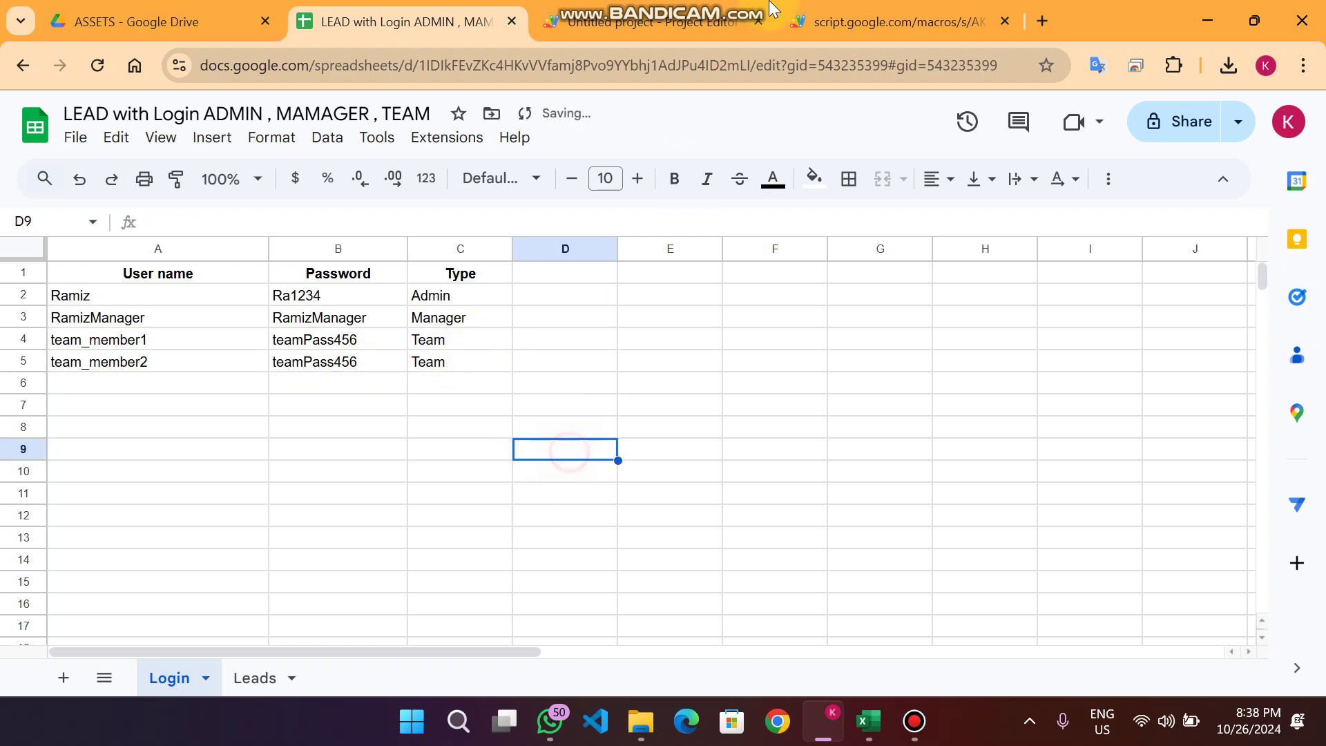
Step: Return to the Lead Management app and start logging out
click(891, 22)
scroll(1261, 221, up, 1)
scroll(1261, 230, up, 1)
click(1247, 192)
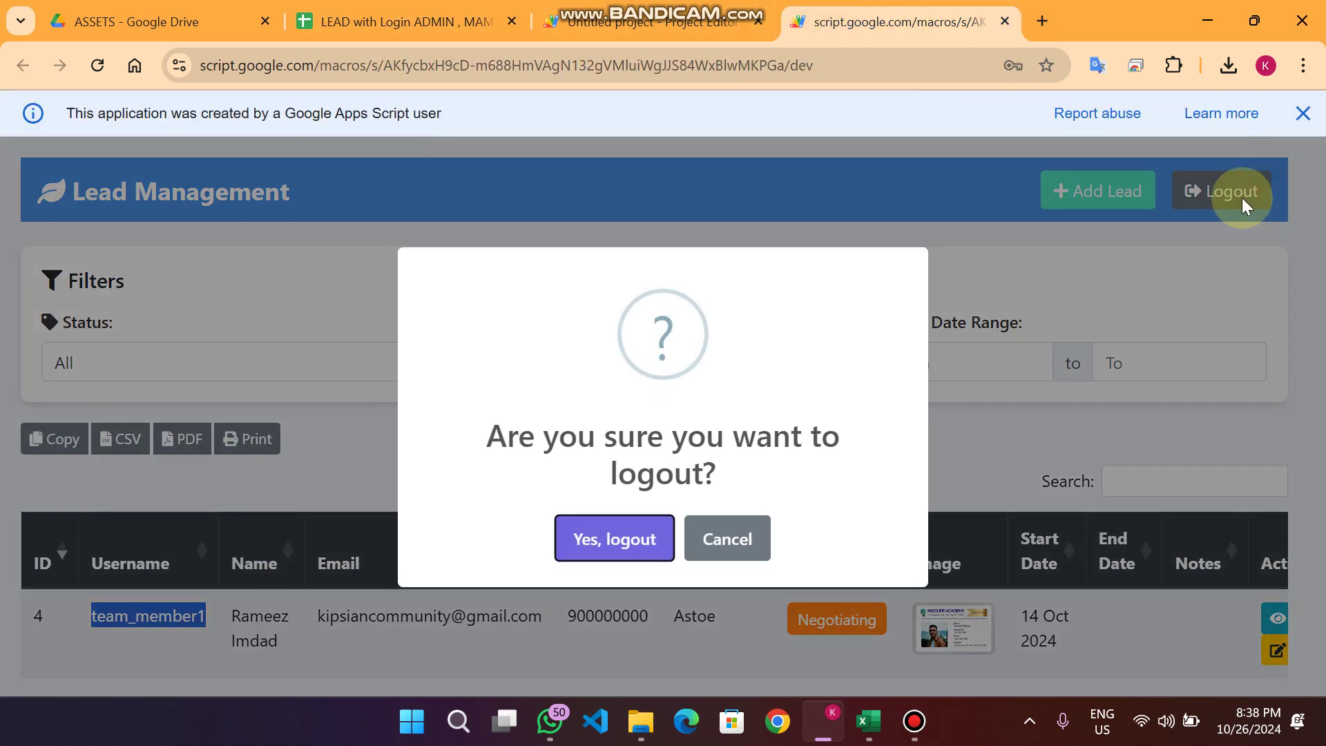
Step: Confirm logout and enter the second team member's username from the Login sheet
click(630, 537)
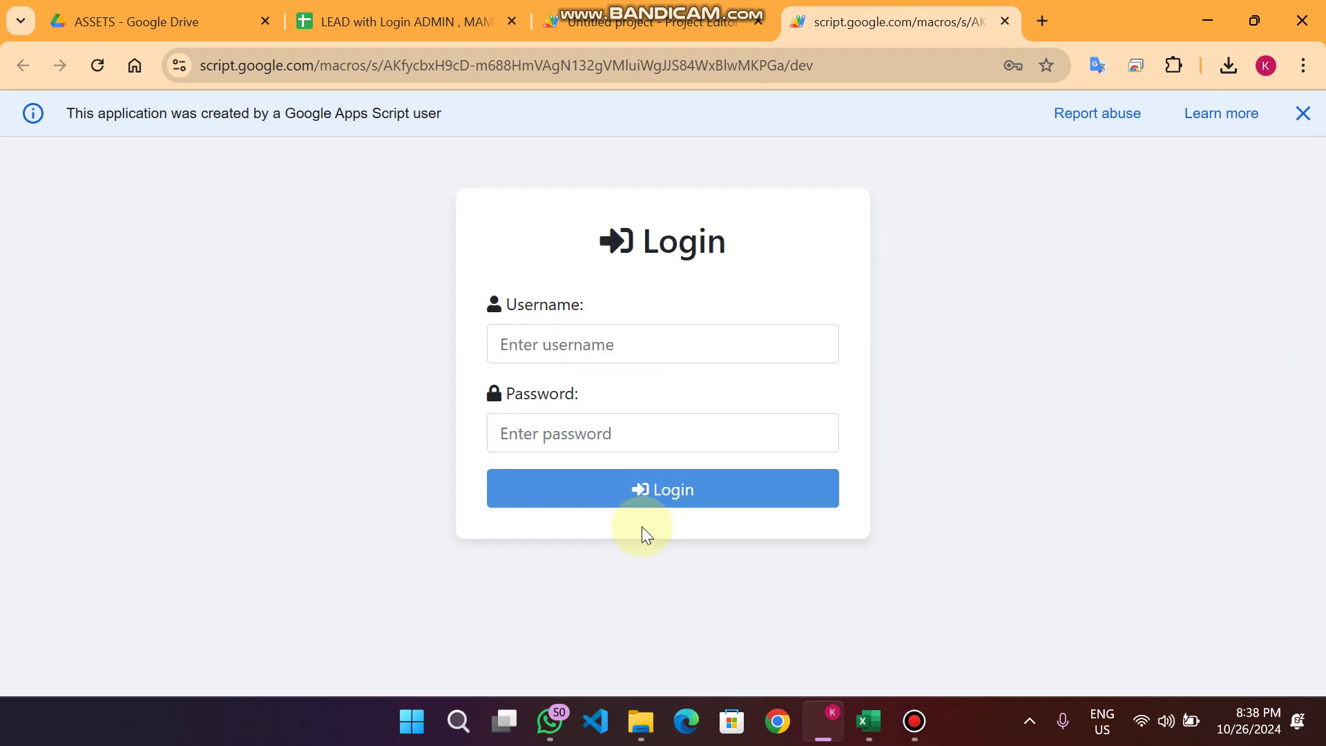
click(571, 337)
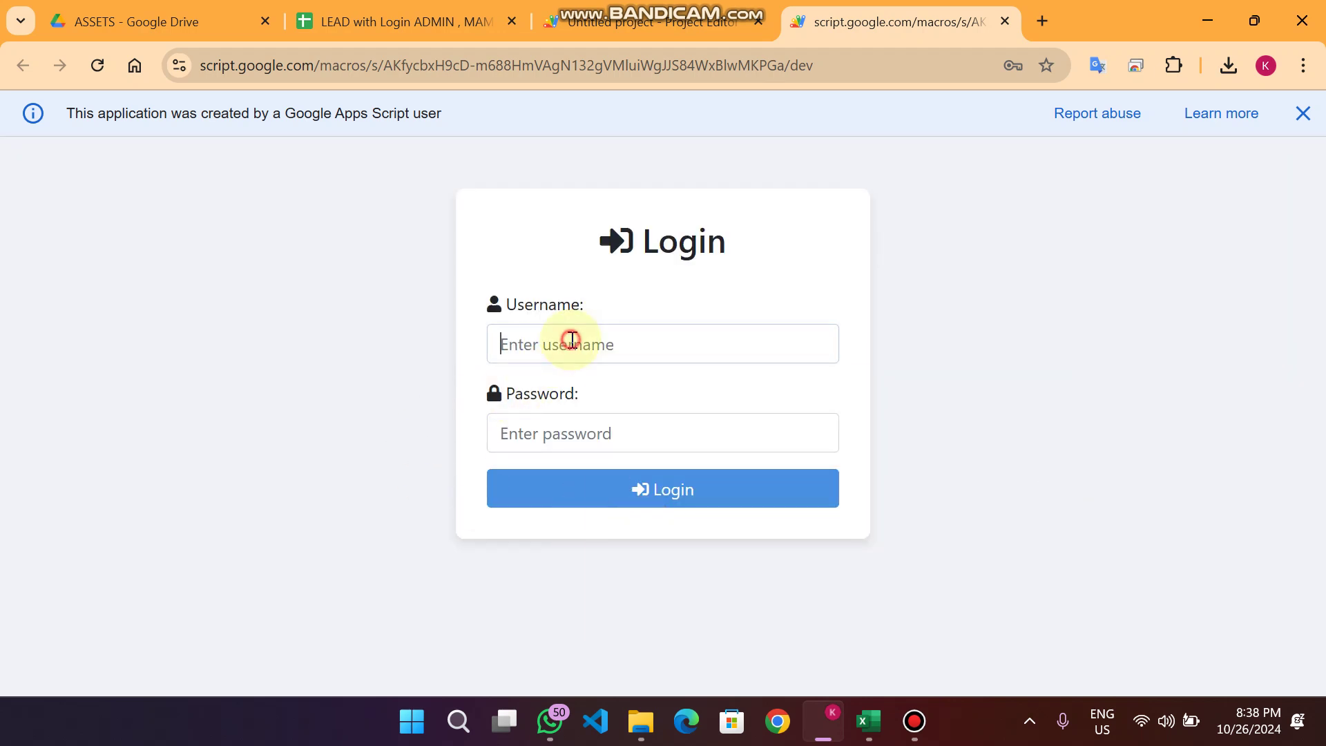
key(ctrl+v)
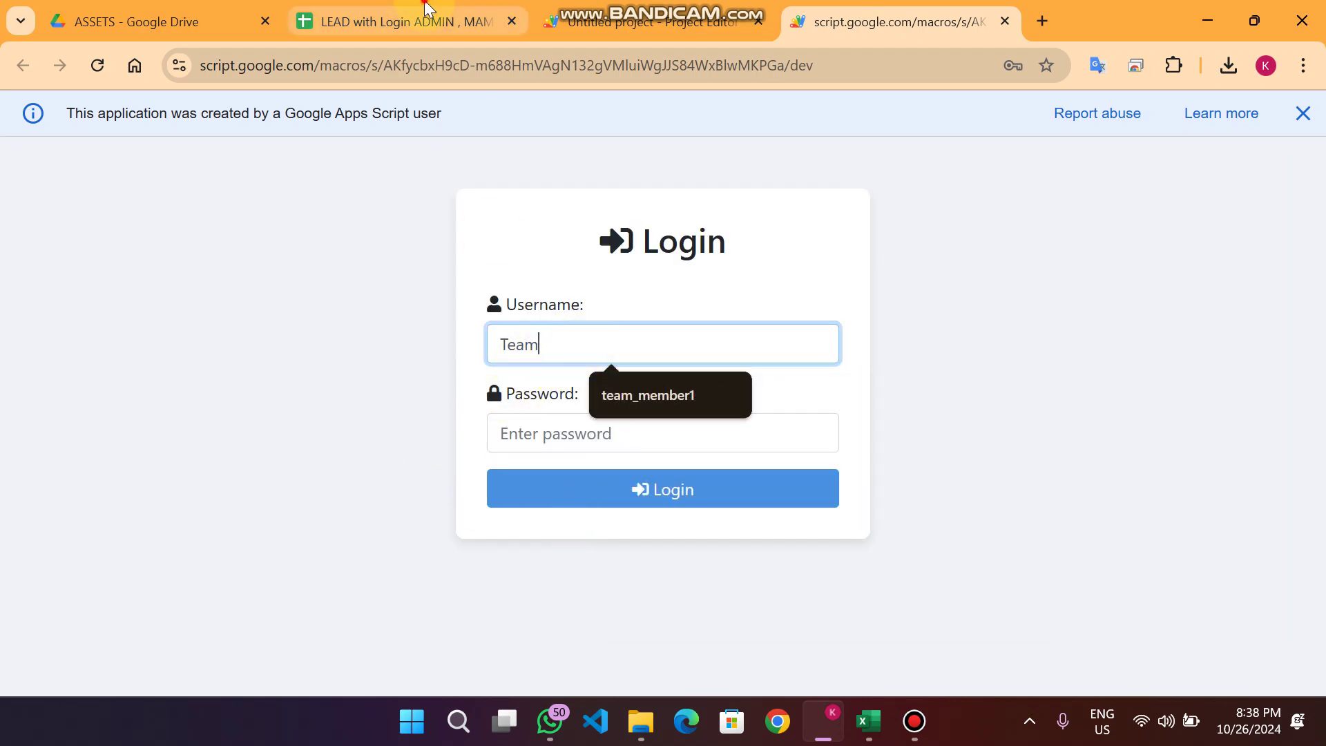
click(390, 22)
click(160, 359)
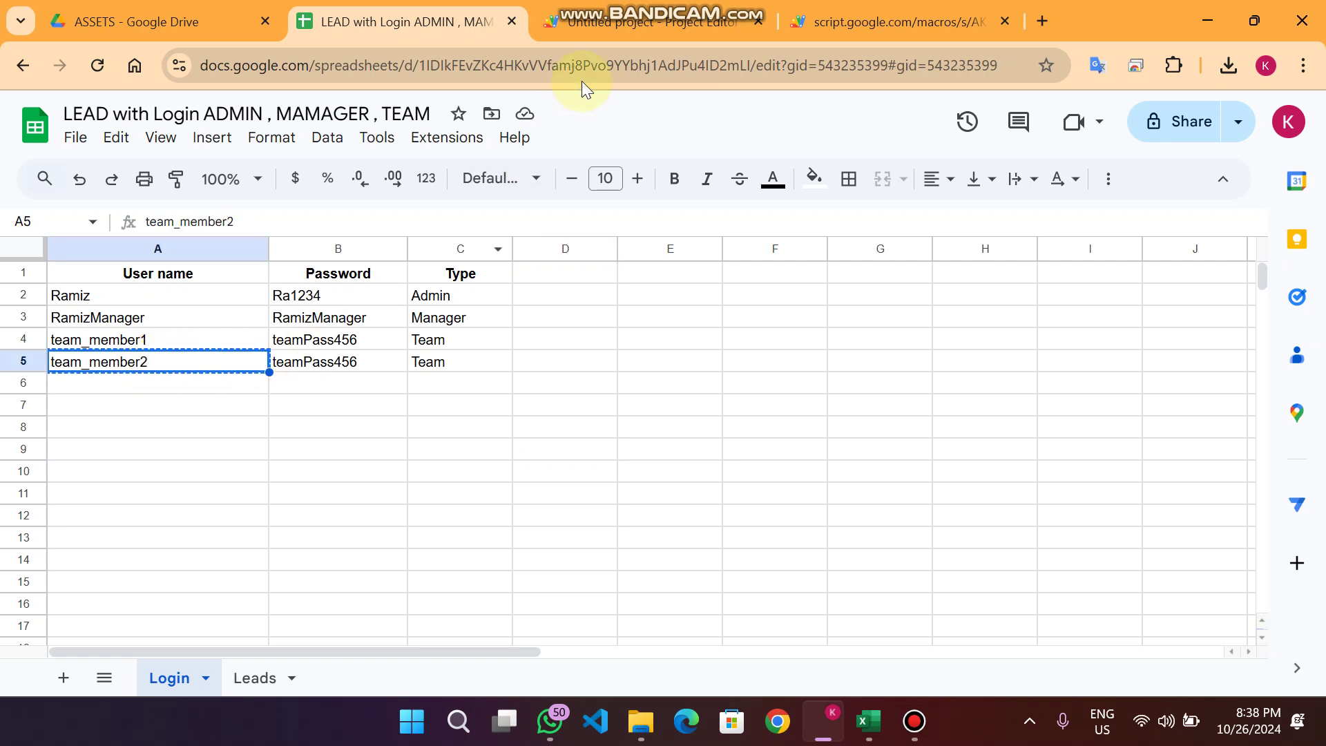
click(649, 22)
click(948, 10)
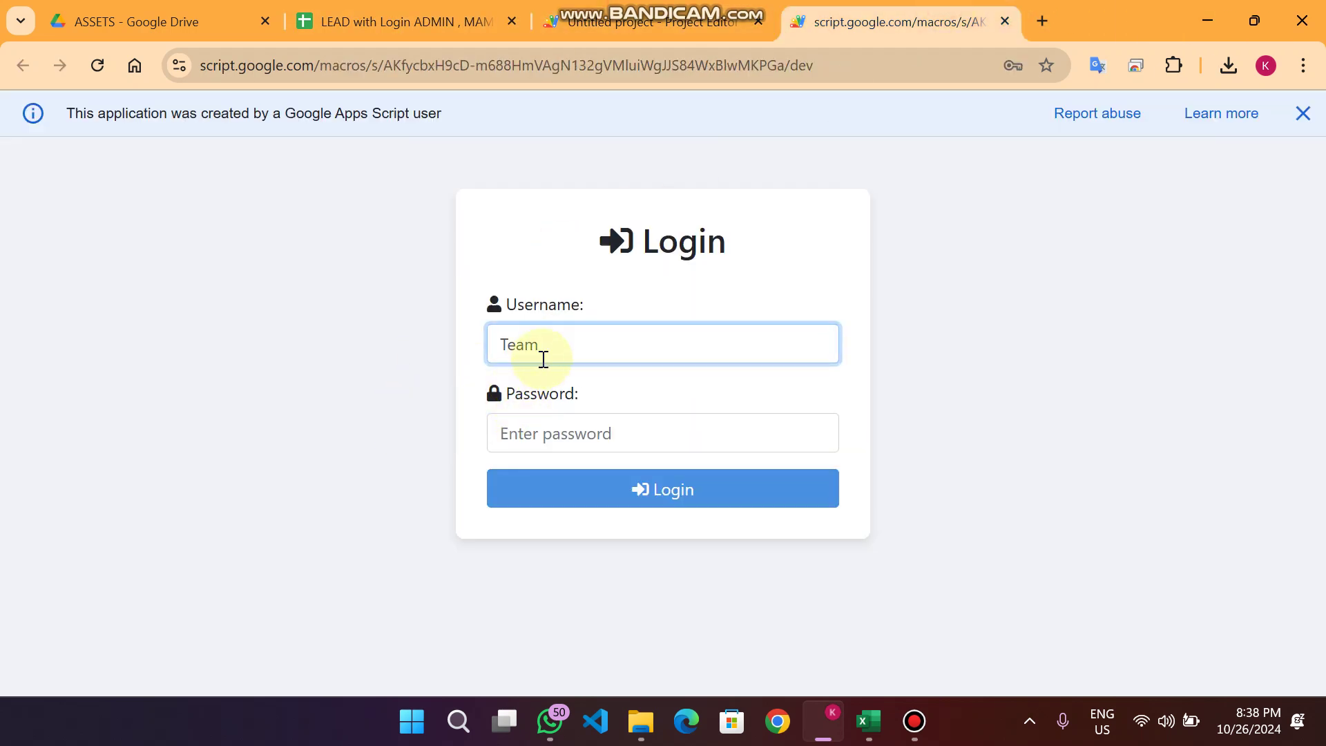
drag(541, 349, 483, 334)
key(ctrl+v)
Step: Copy the second member's password from the sheet, enter it and log in
click(390, 21)
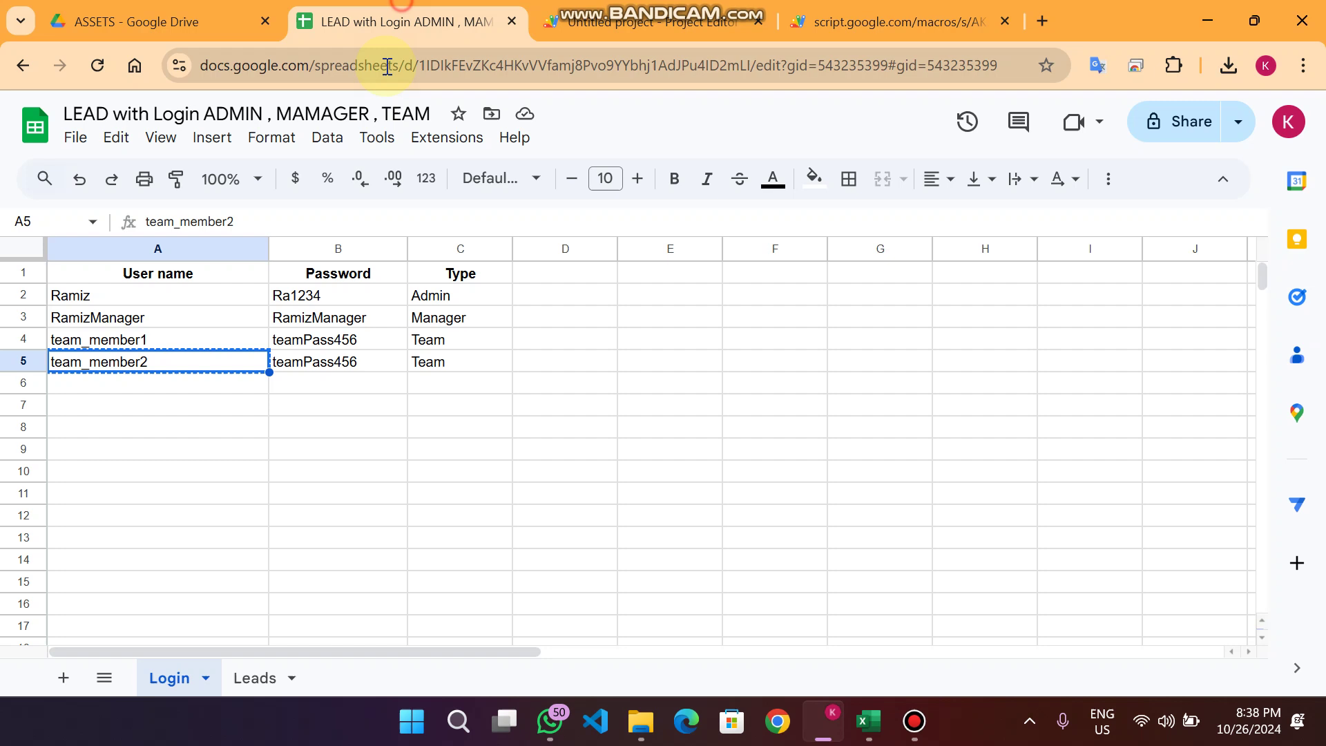
click(351, 365)
key(ctrl+c)
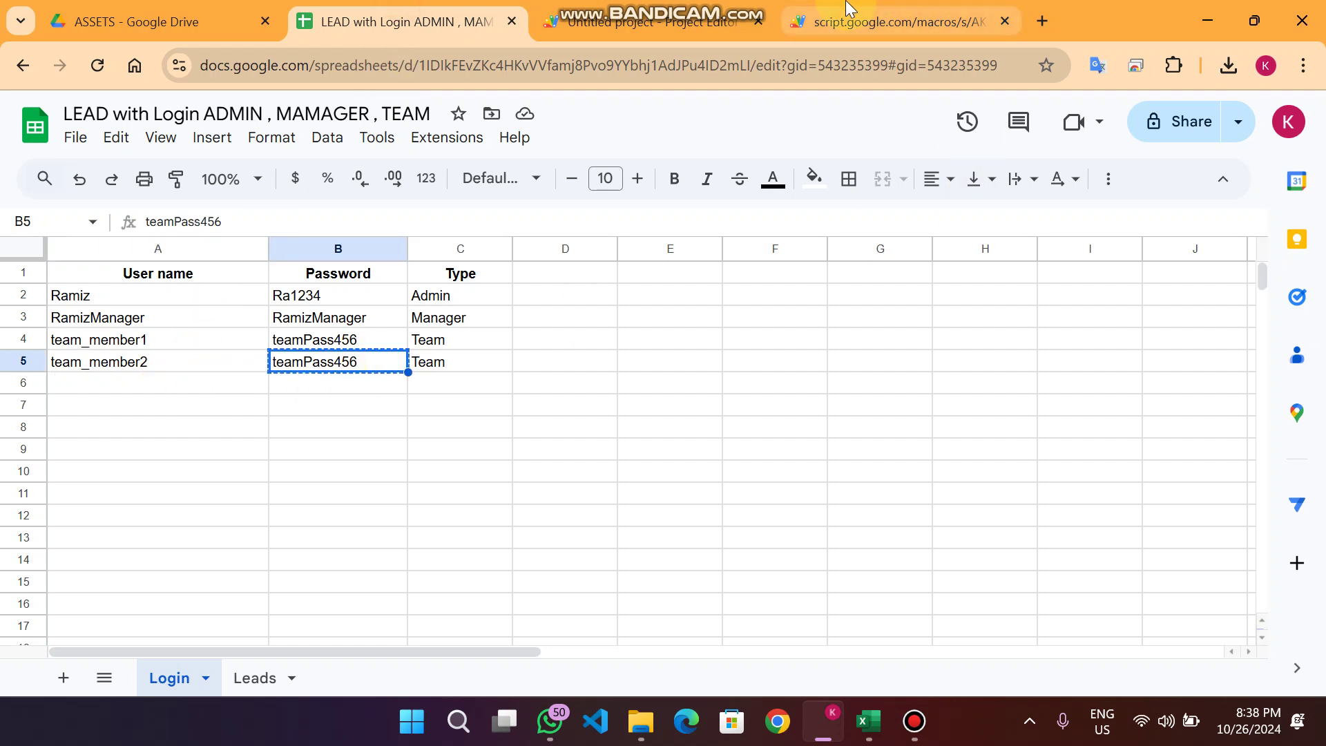
click(898, 22)
click(538, 435)
key(ctrl+v)
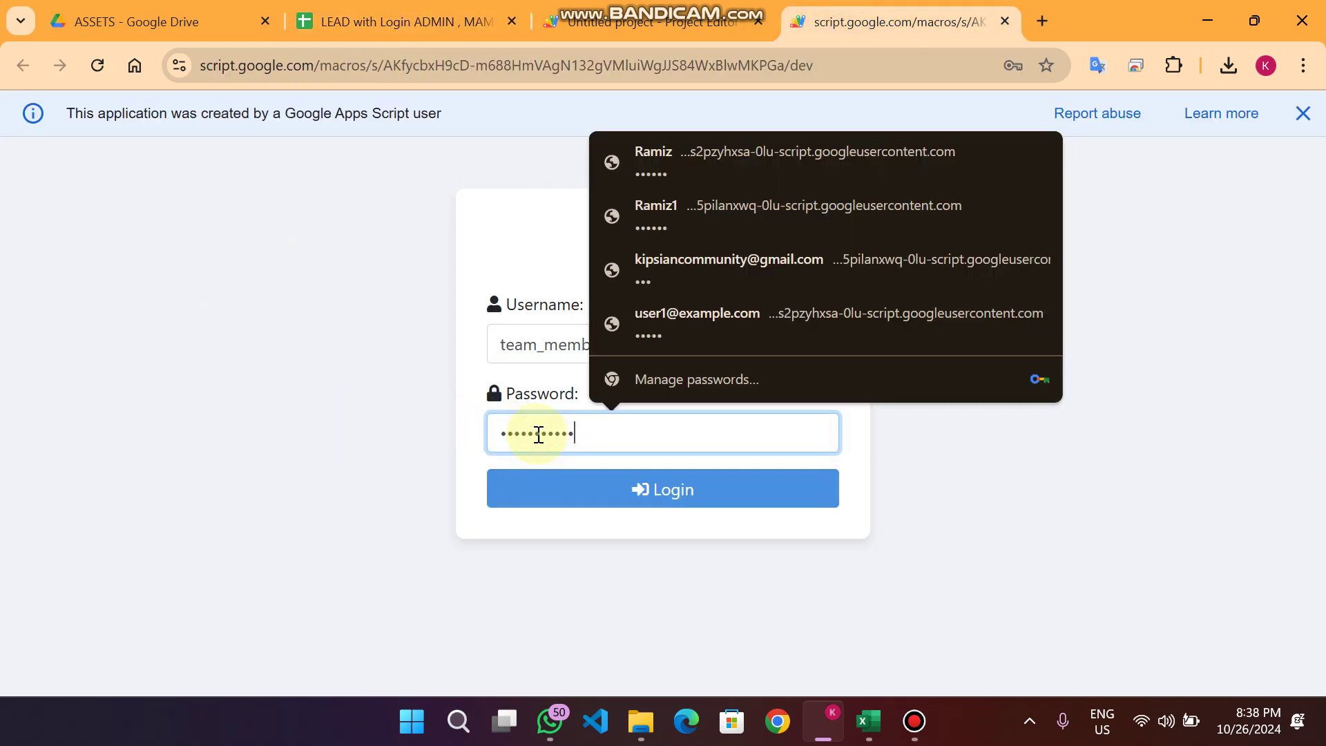
click(696, 491)
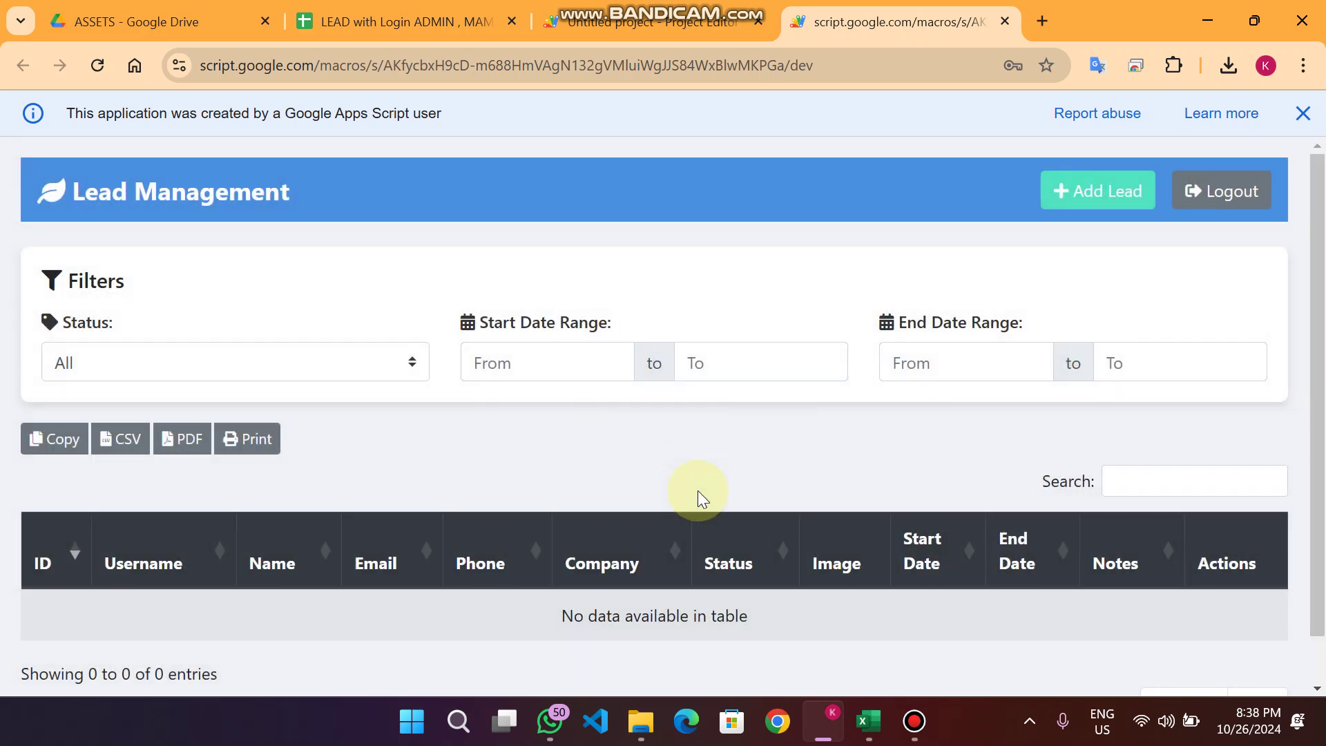
Step: Check that the second member's leads table is empty, then begin logging out
scroll(697, 491, down, 1)
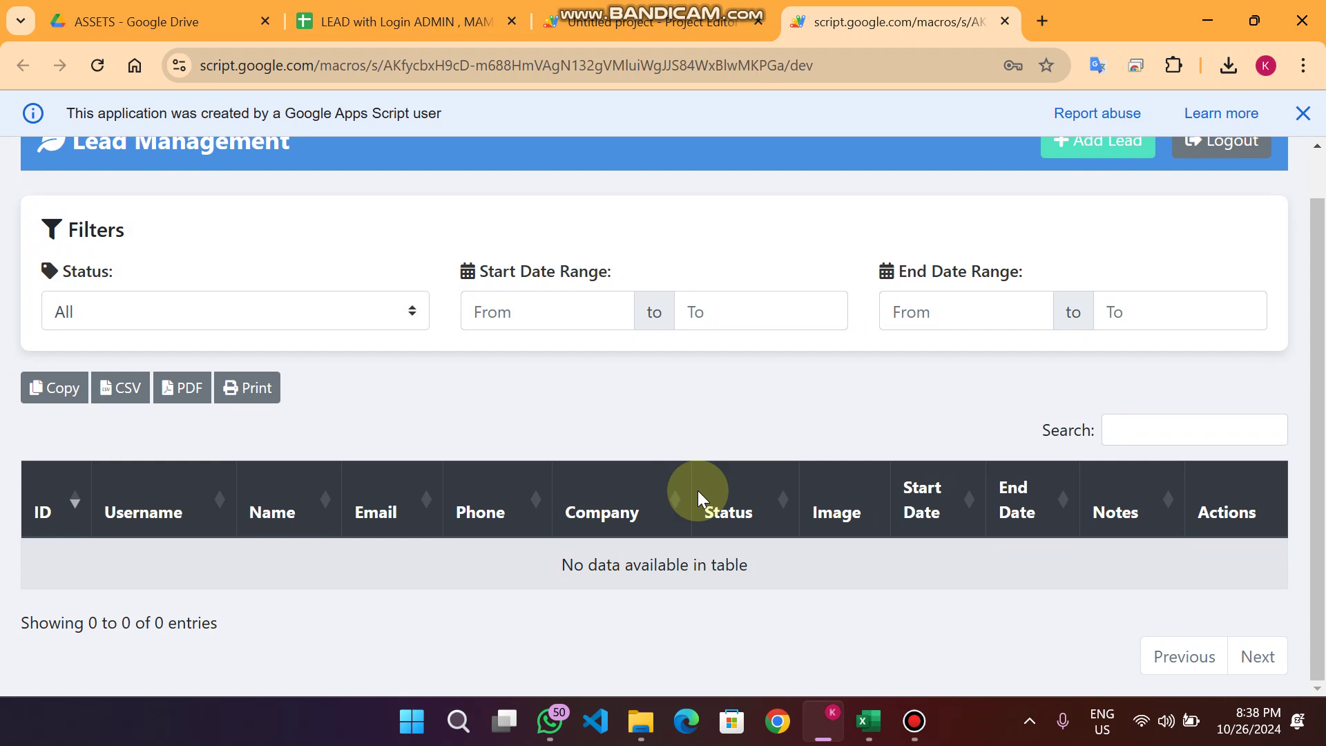
scroll(707, 583, up, 1)
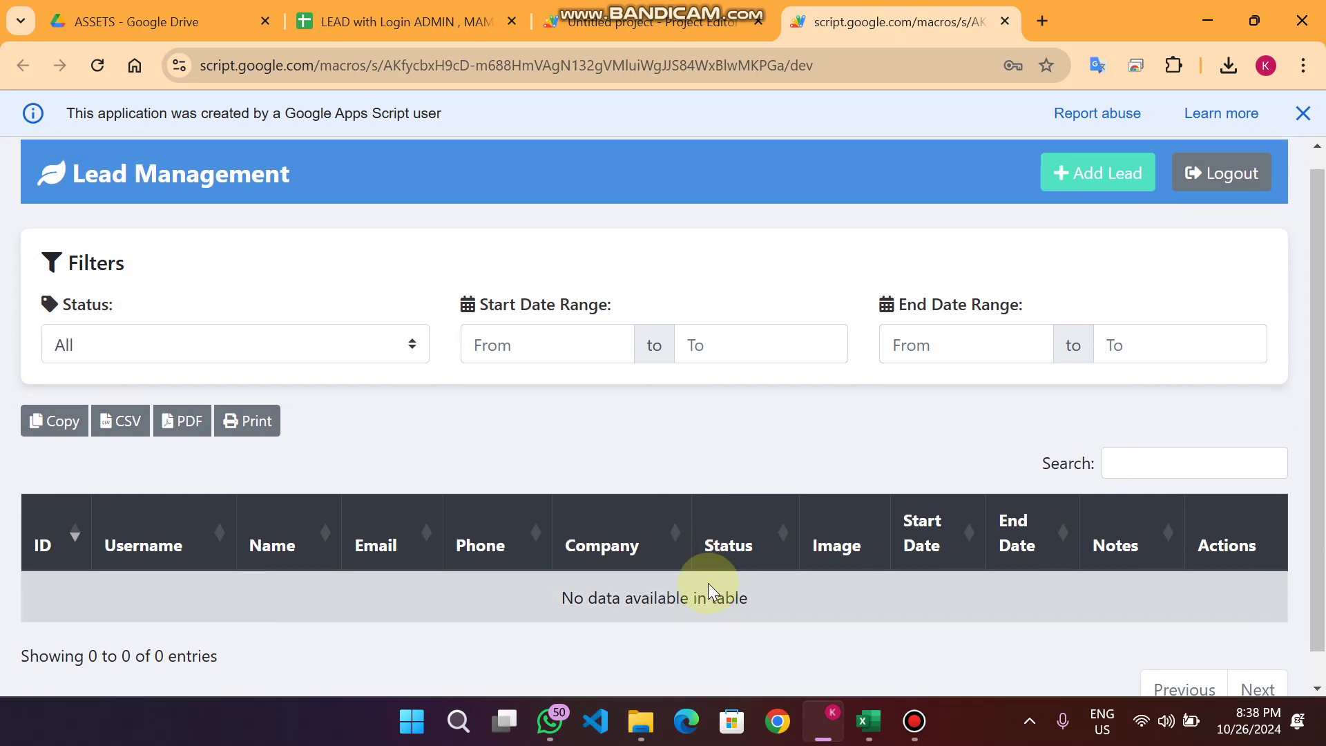
click(1205, 199)
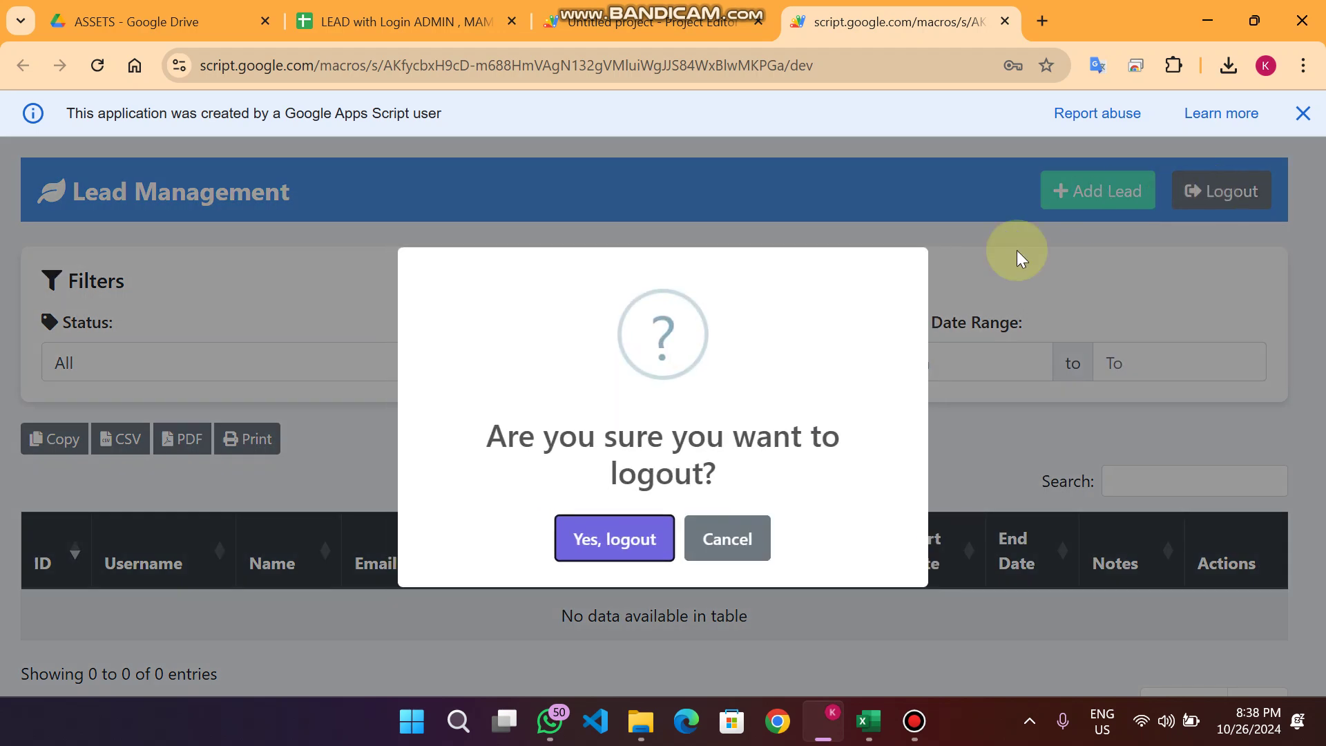
Step: Confirm logout and sign in as admin with the saved Chrome login
click(615, 538)
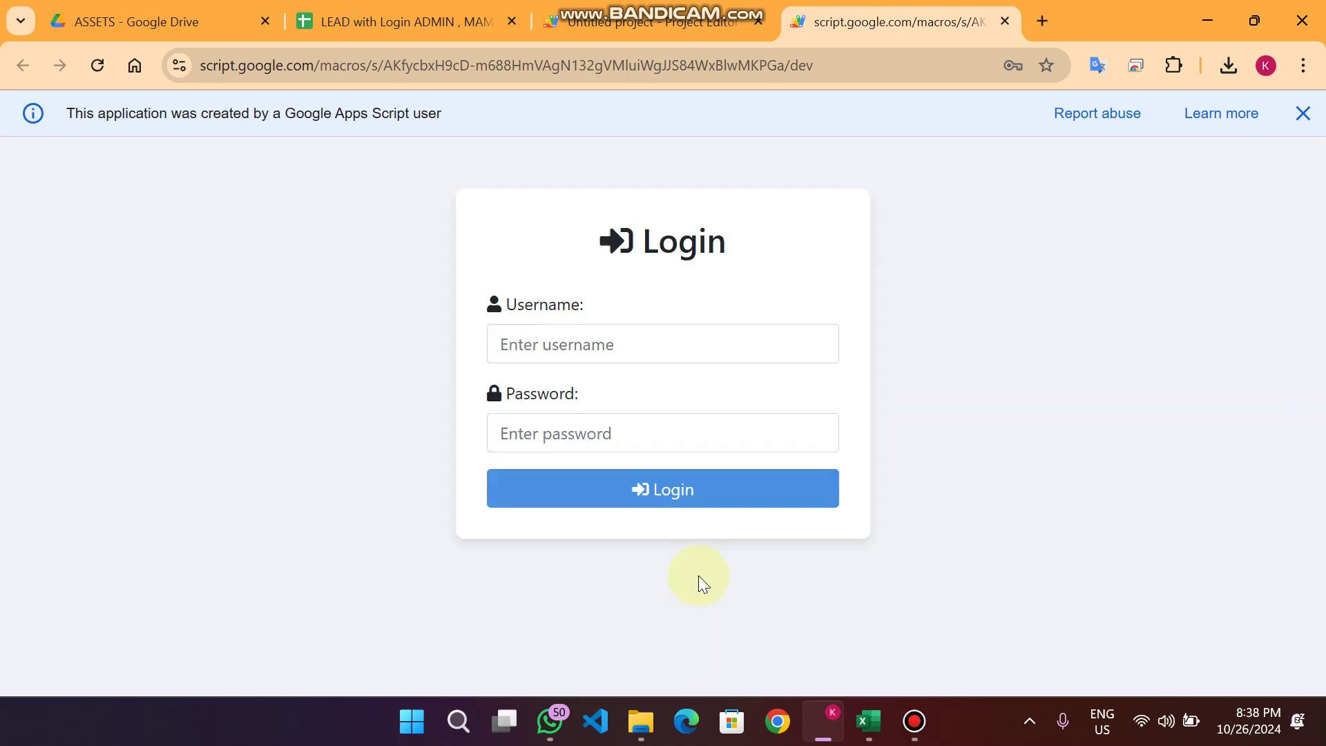
click(594, 349)
click(627, 385)
click(691, 499)
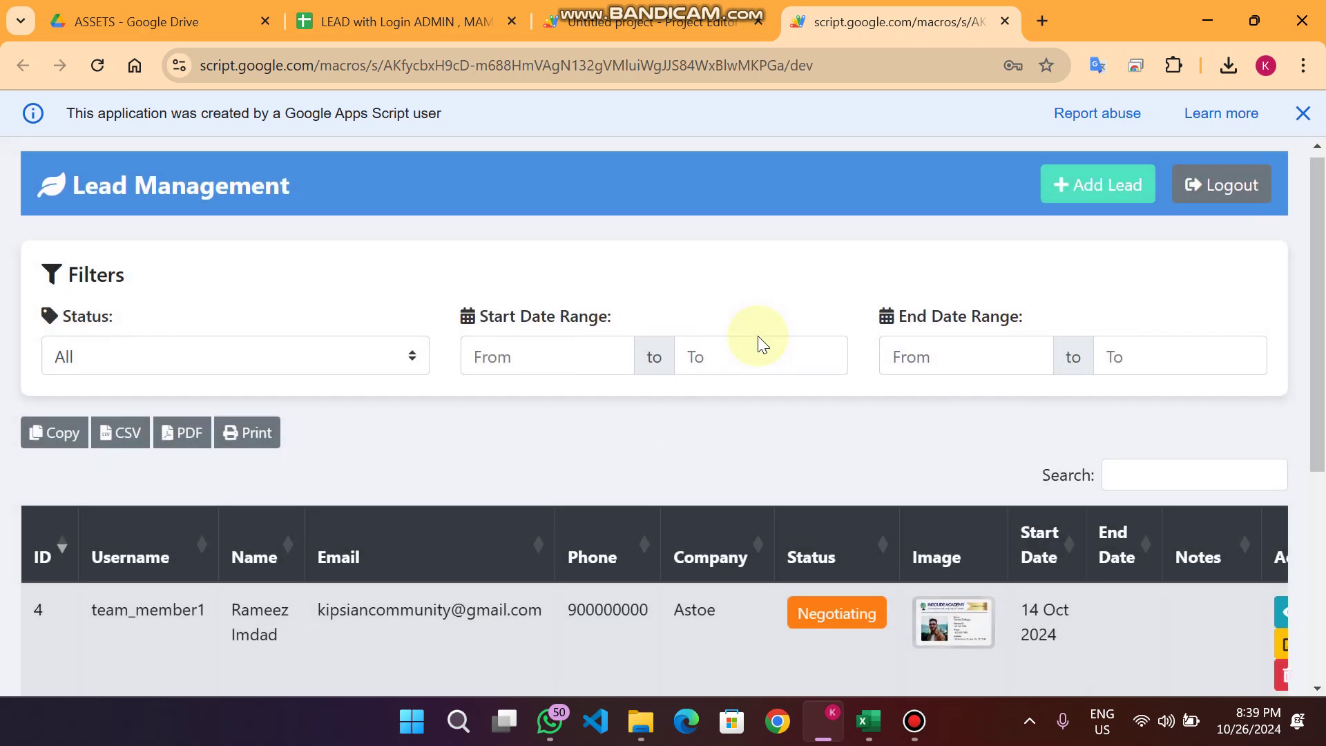
Step: Scroll through the admin's table to review all three leads, including ID 4
scroll(756, 336, down, 5)
drag(206, 238, 94, 240)
key(ctrl+c)
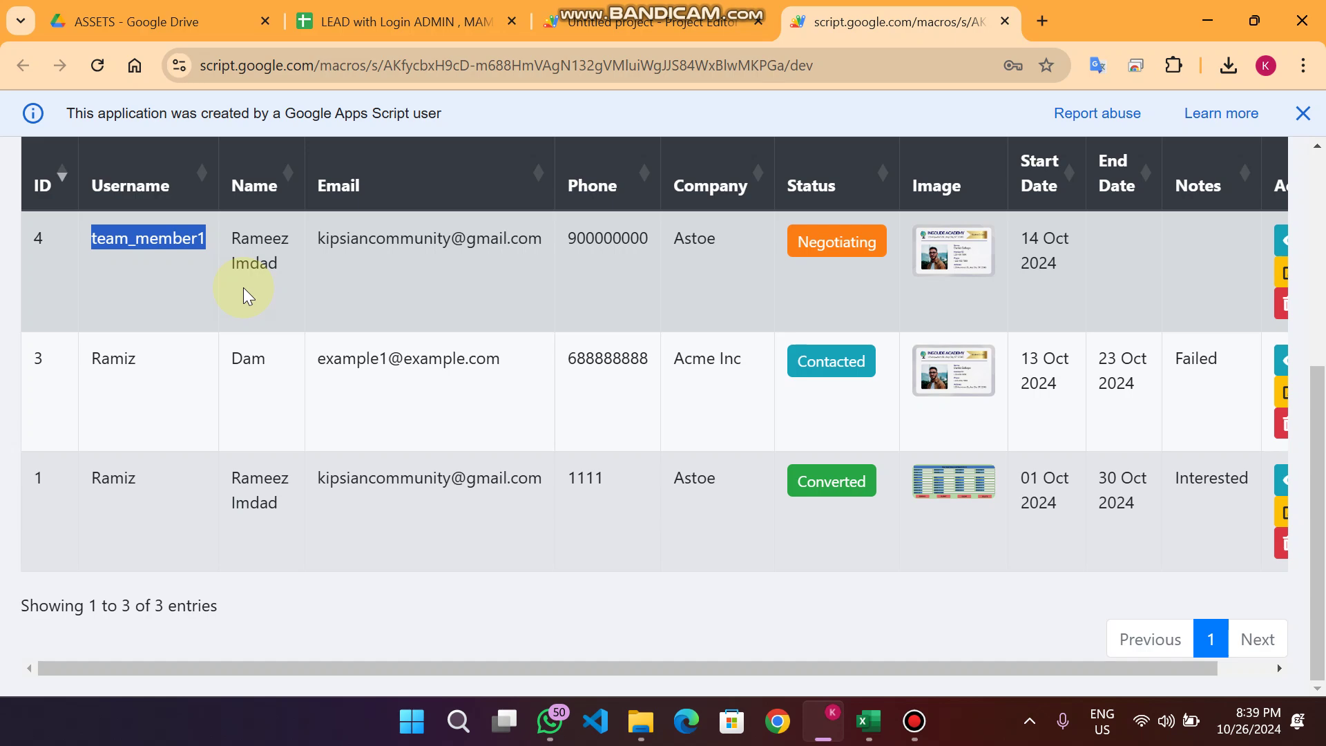
scroll(759, 525, up, 3)
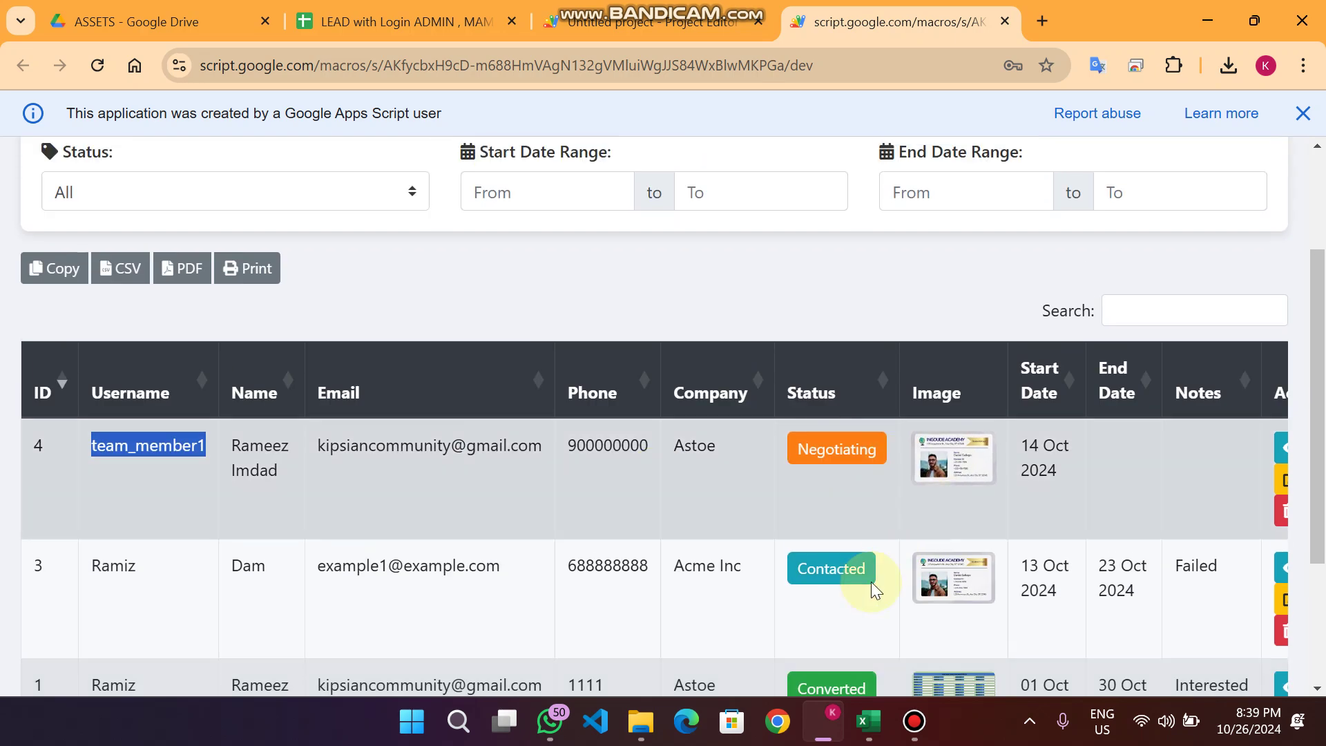
scroll(787, 582, down, 3)
drag(755, 668, 808, 667)
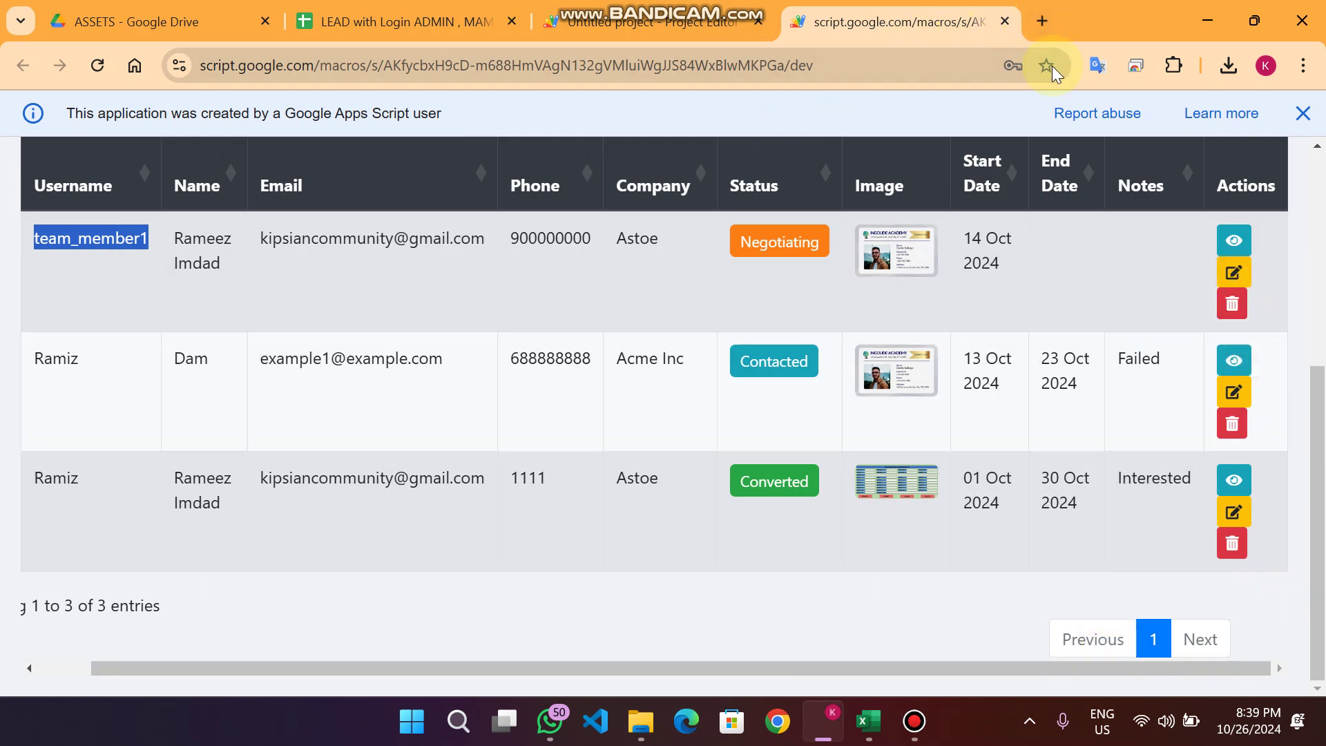
scroll(1136, 217, up, 5)
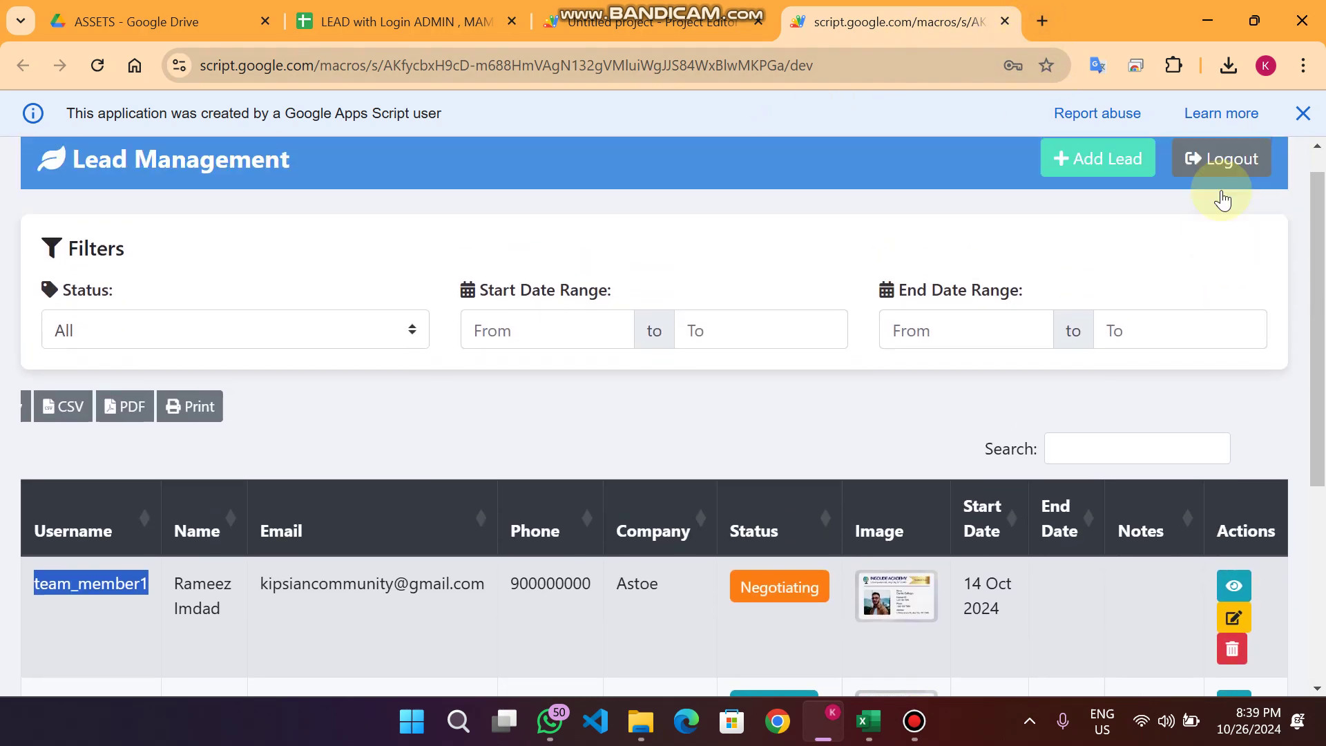
Step: Log out of admin and select the first team member's username in the Login sheet
click(1227, 191)
click(604, 542)
click(138, 21)
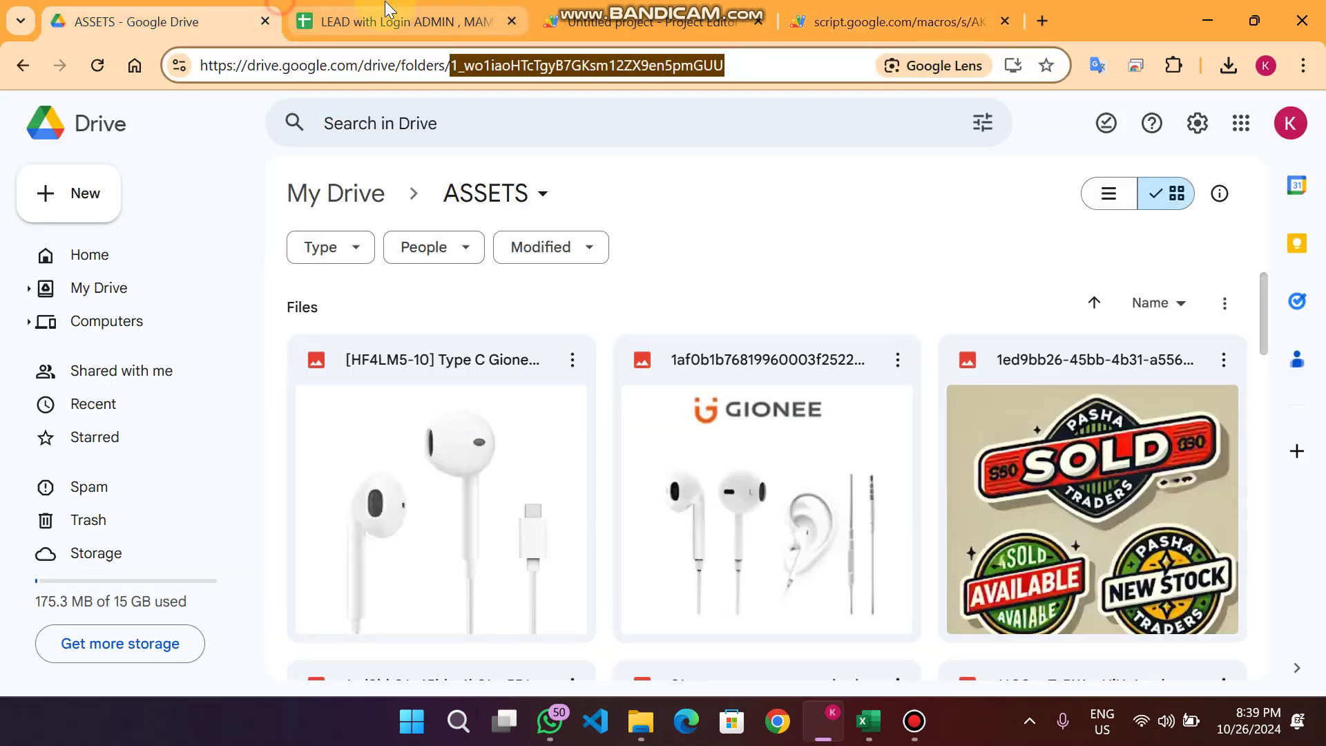
click(401, 21)
click(145, 341)
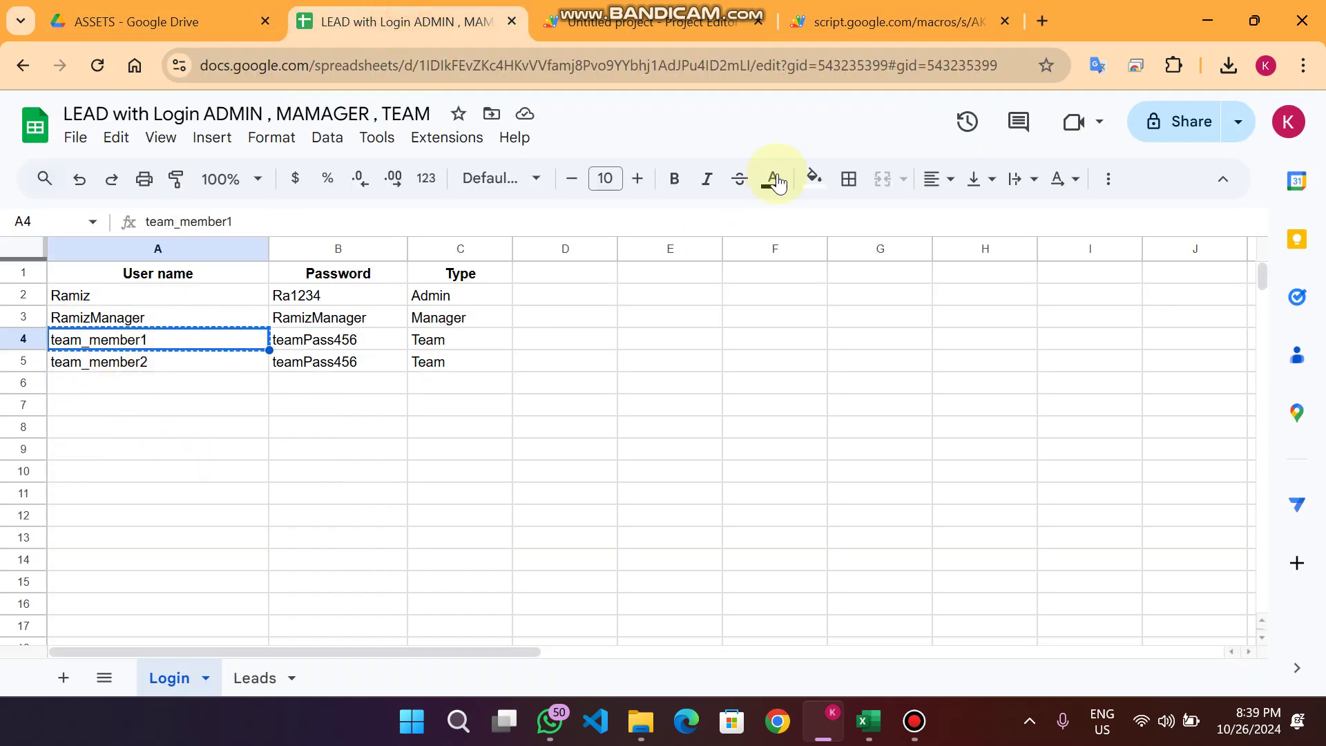
Step: Paste team_member1's username into the login form and copy its password from the Login sheet
click(898, 21)
click(648, 343)
key(ctrl+v)
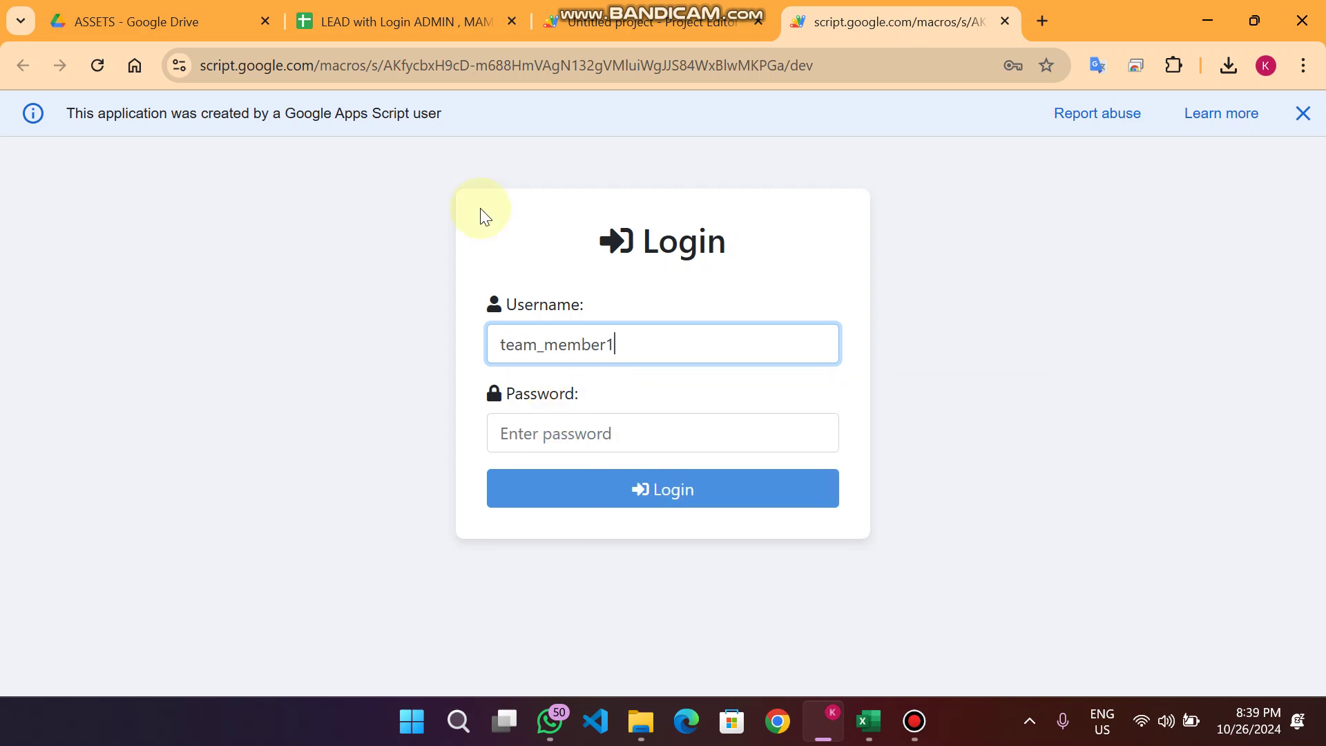
click(400, 22)
click(361, 332)
key(ctrl+c)
Step: Enter the password, log in, and scroll the table right to the Actions column
click(891, 21)
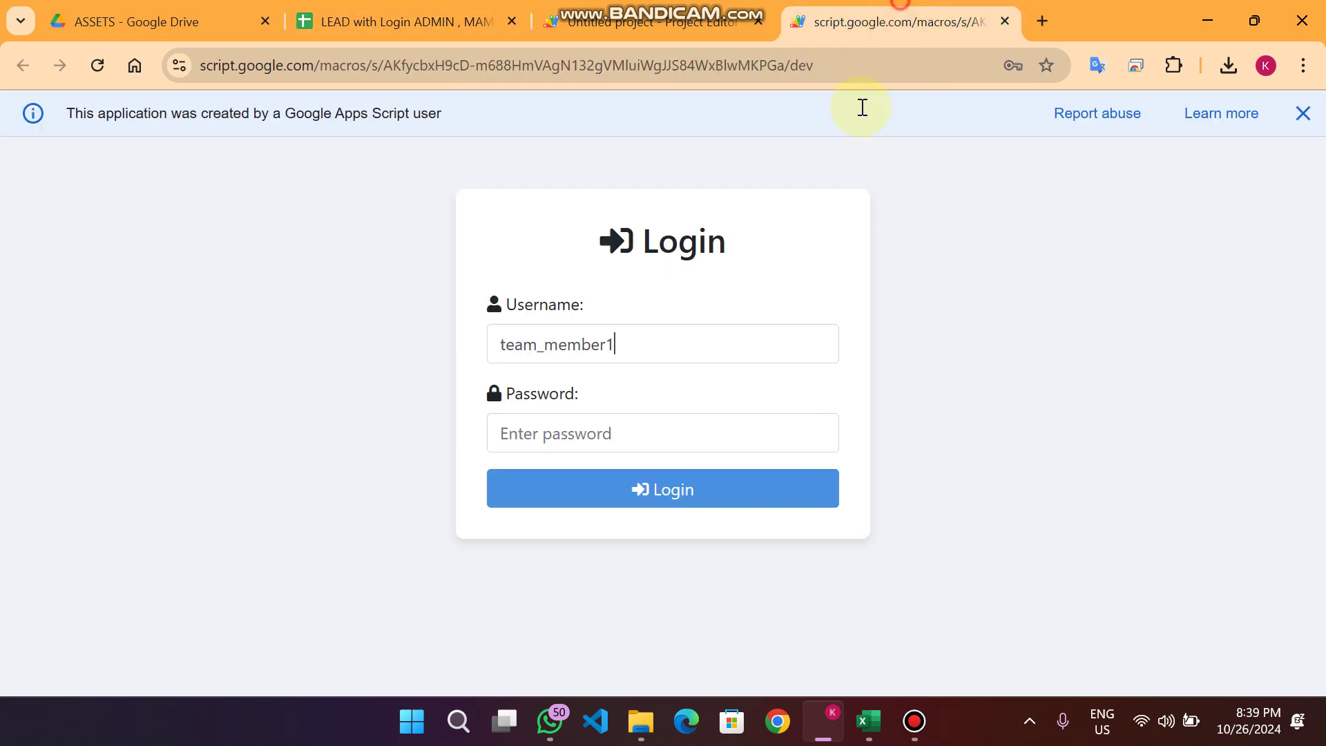
click(612, 432)
key(ctrl+v)
click(627, 501)
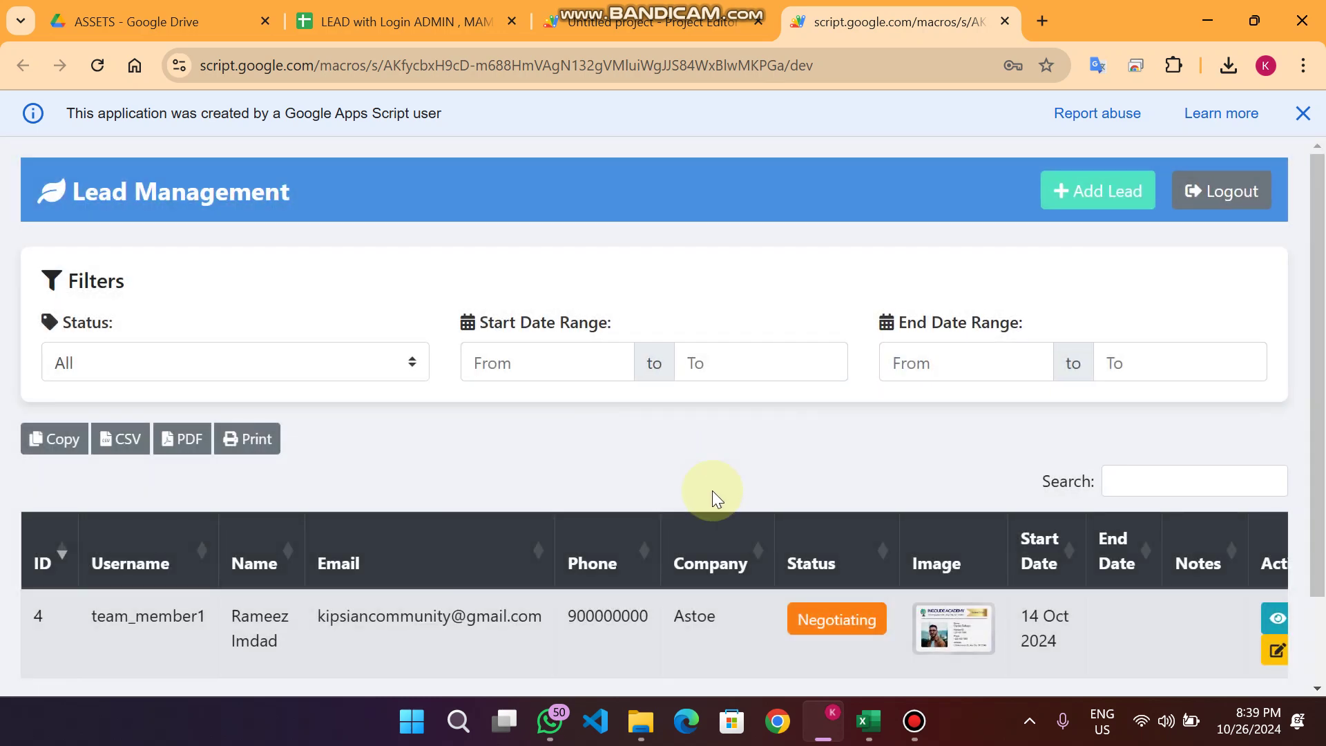
scroll(713, 492, down, 2)
drag(976, 668, 1019, 668)
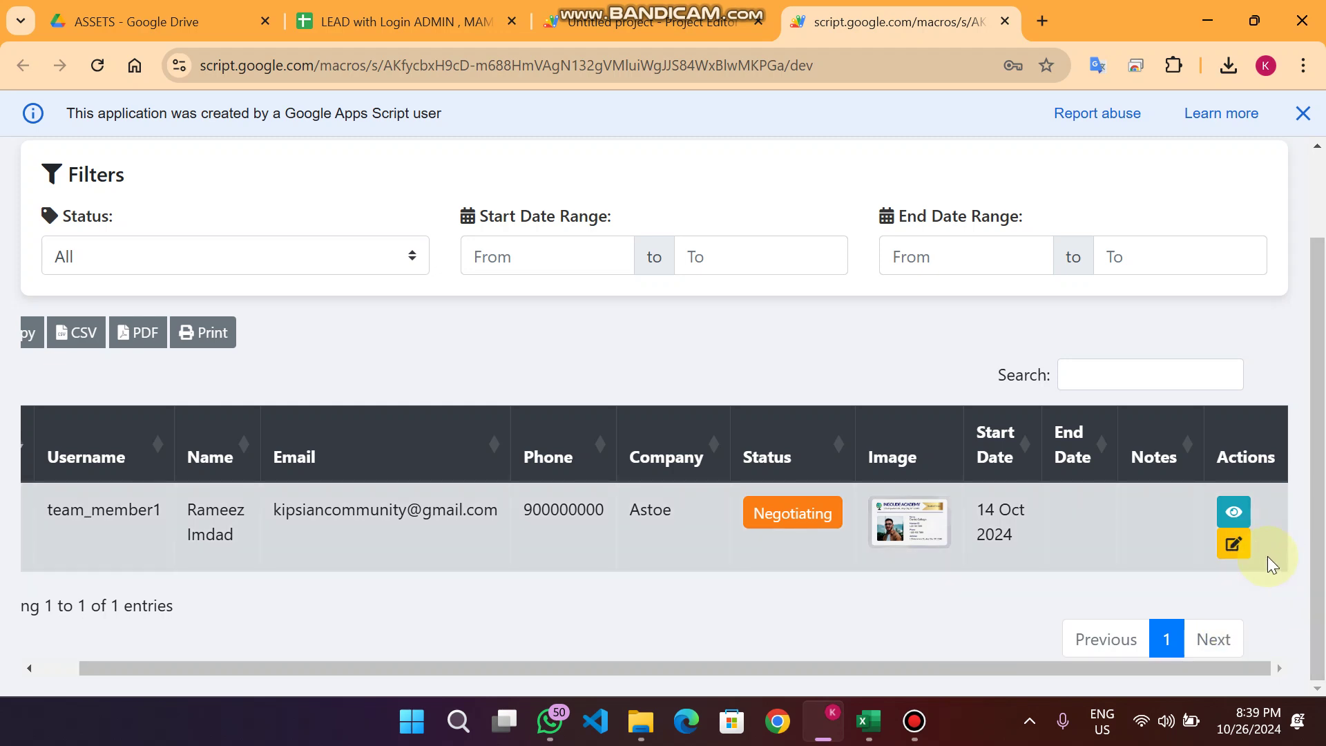
Step: Open lead ID 4's edit form and close it without saving
click(1230, 549)
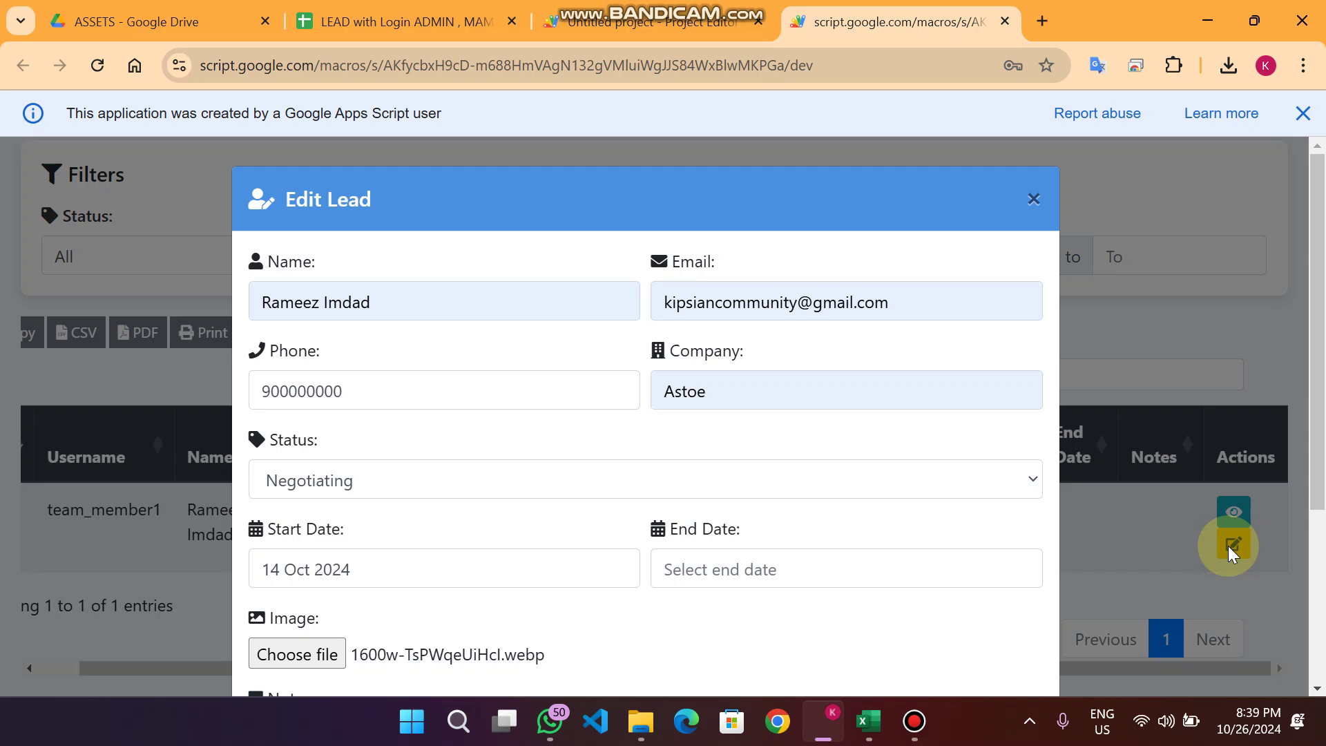
scroll(938, 345, down, 4)
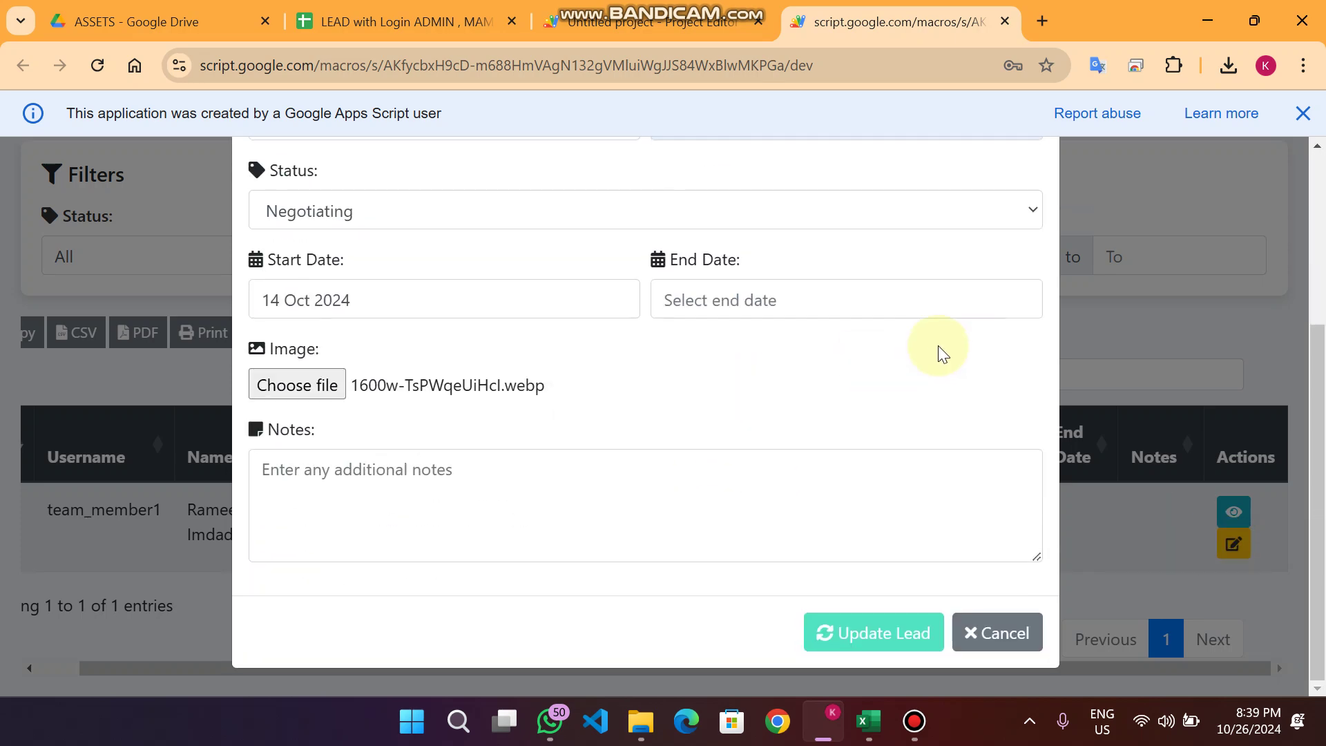
click(966, 633)
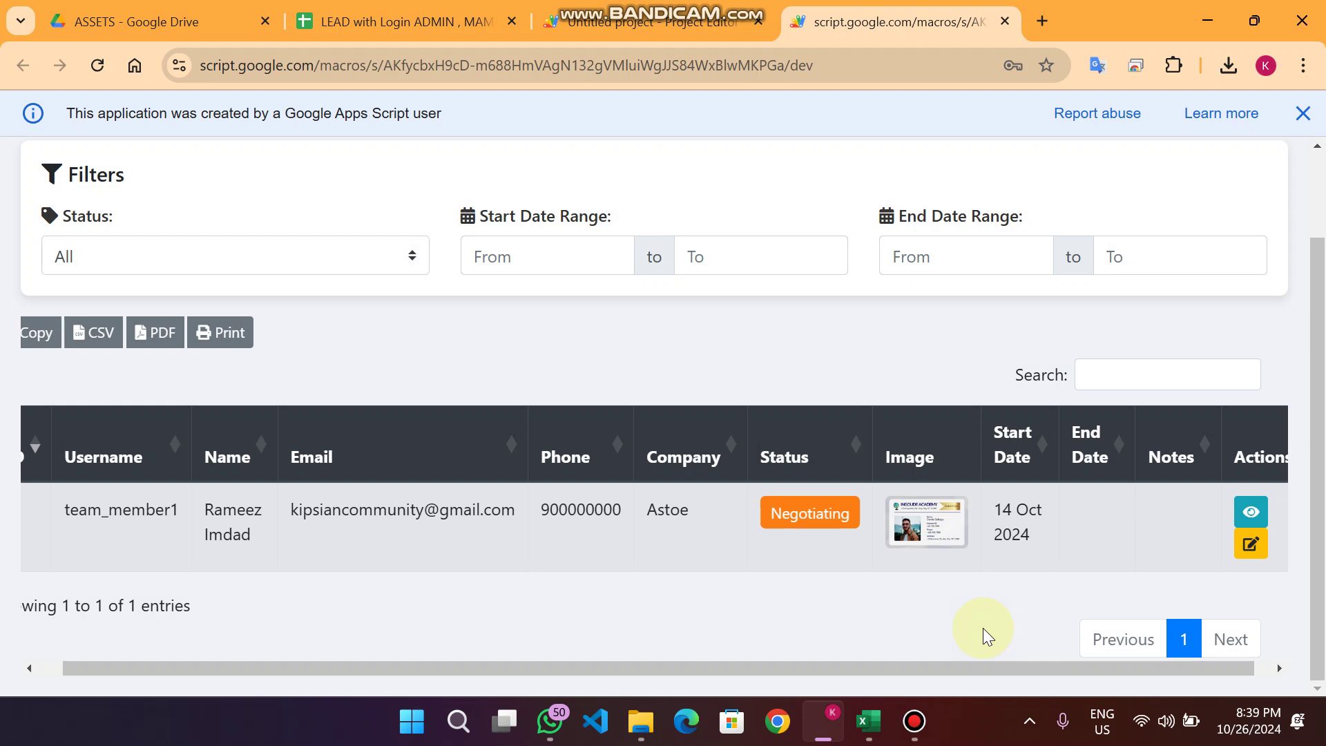
Step: Copy the leads table, then export it as CSV, PDF and a print view
drag(1079, 666, 230, 557)
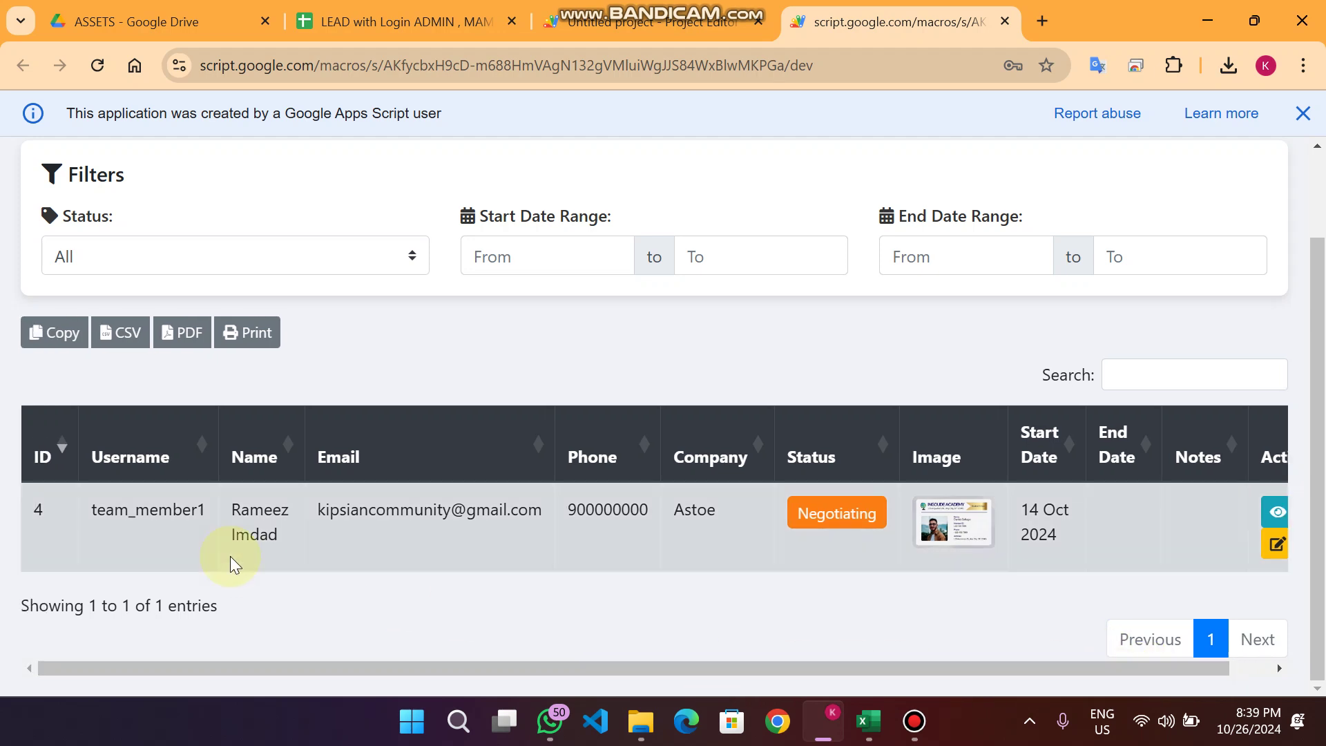
scroll(161, 334, up, 2)
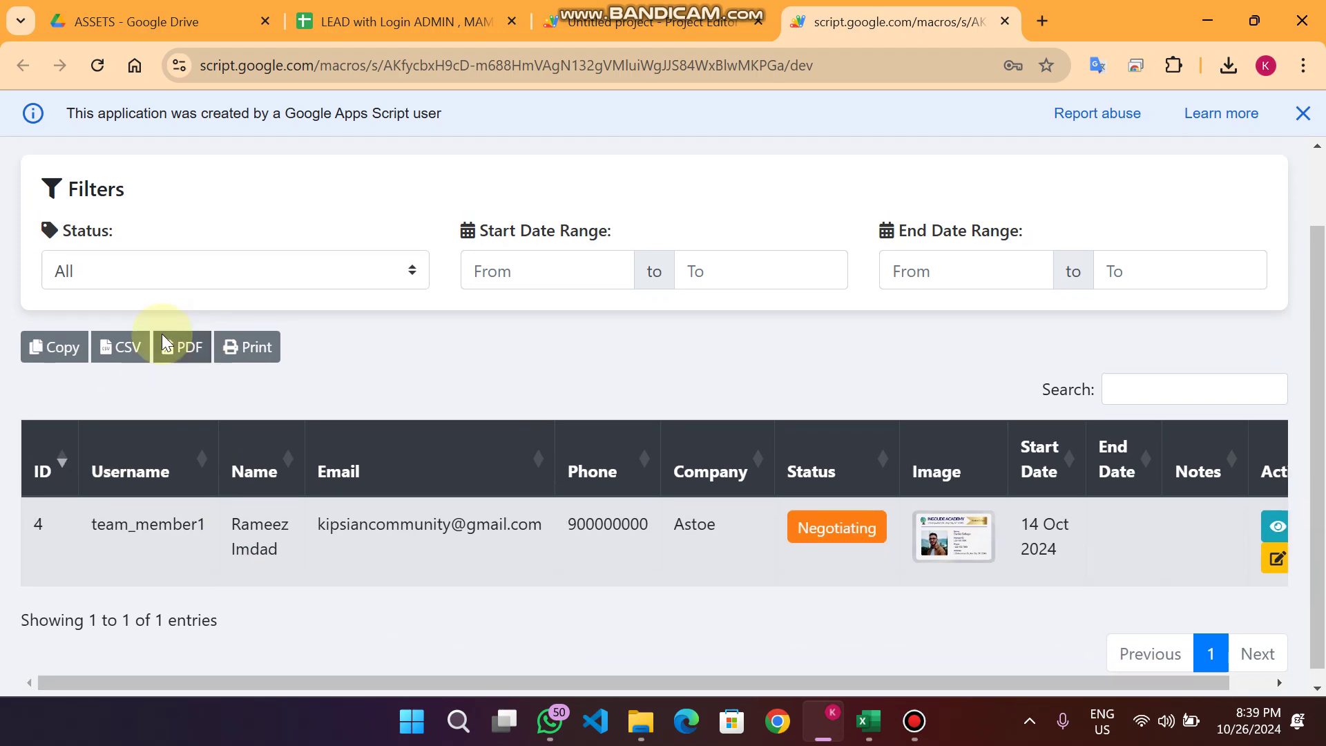
click(61, 441)
click(122, 437)
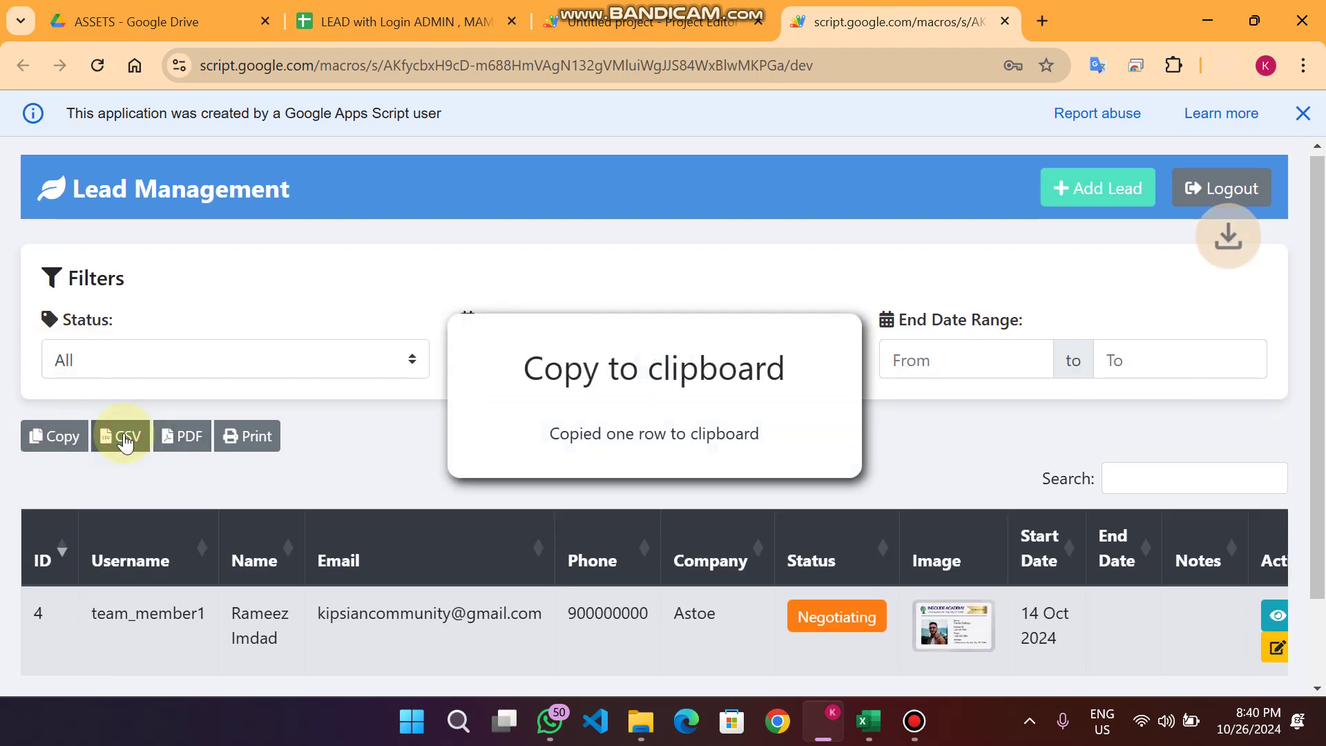
click(171, 442)
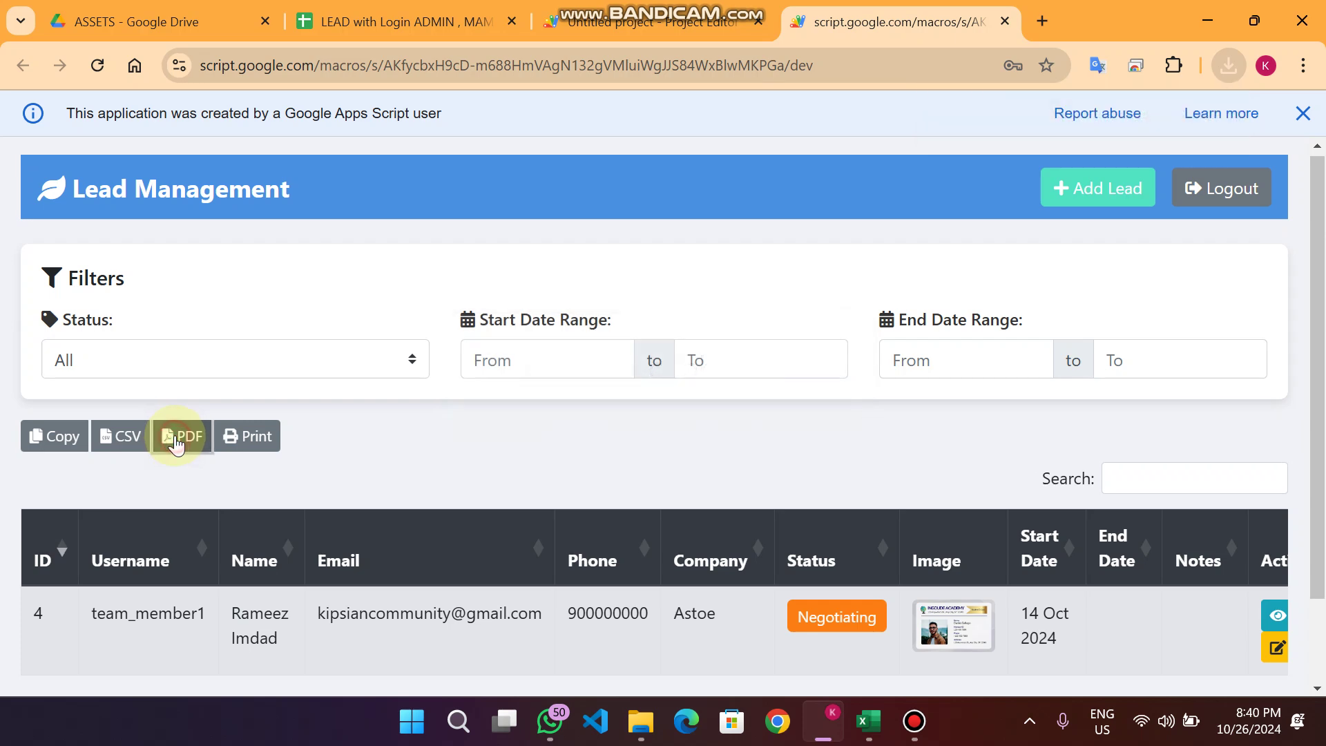
click(230, 436)
Step: Close the print view tab and switch to the spreadsheet's Login sheet, selecting C8
click(781, 22)
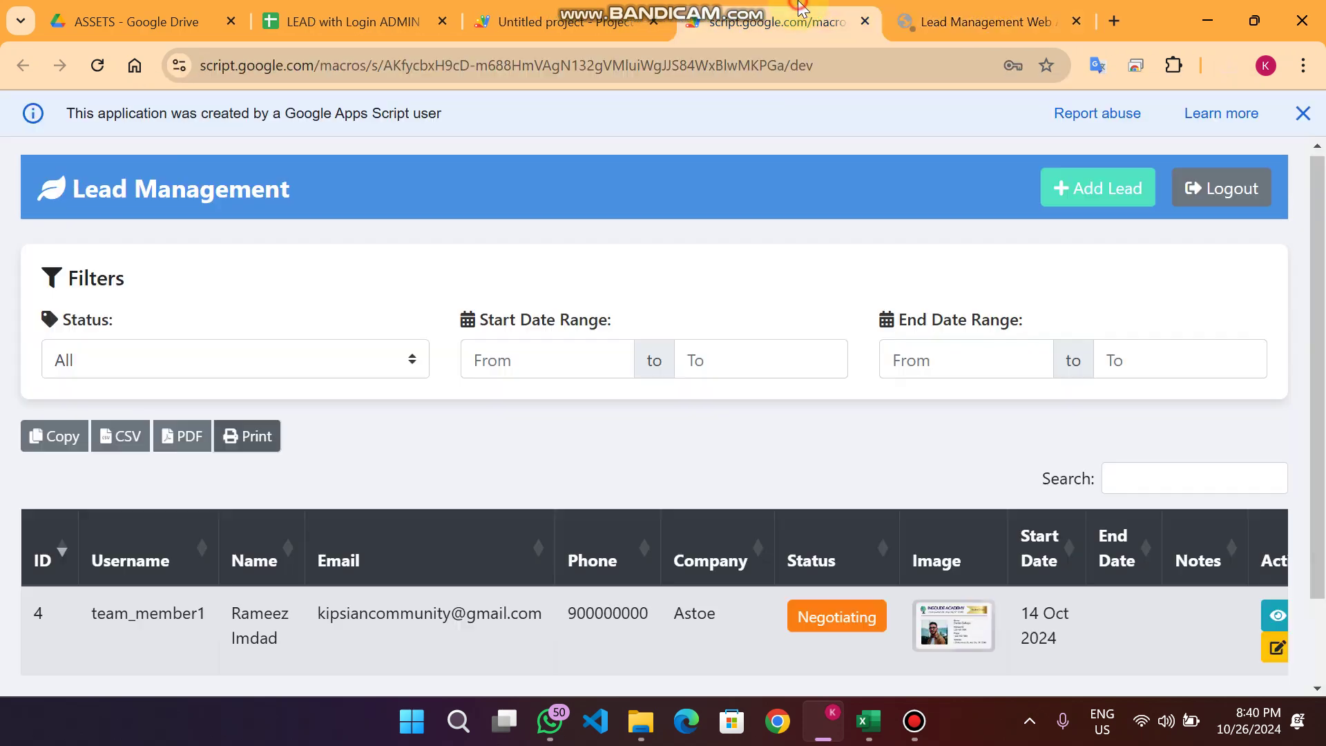
click(1079, 23)
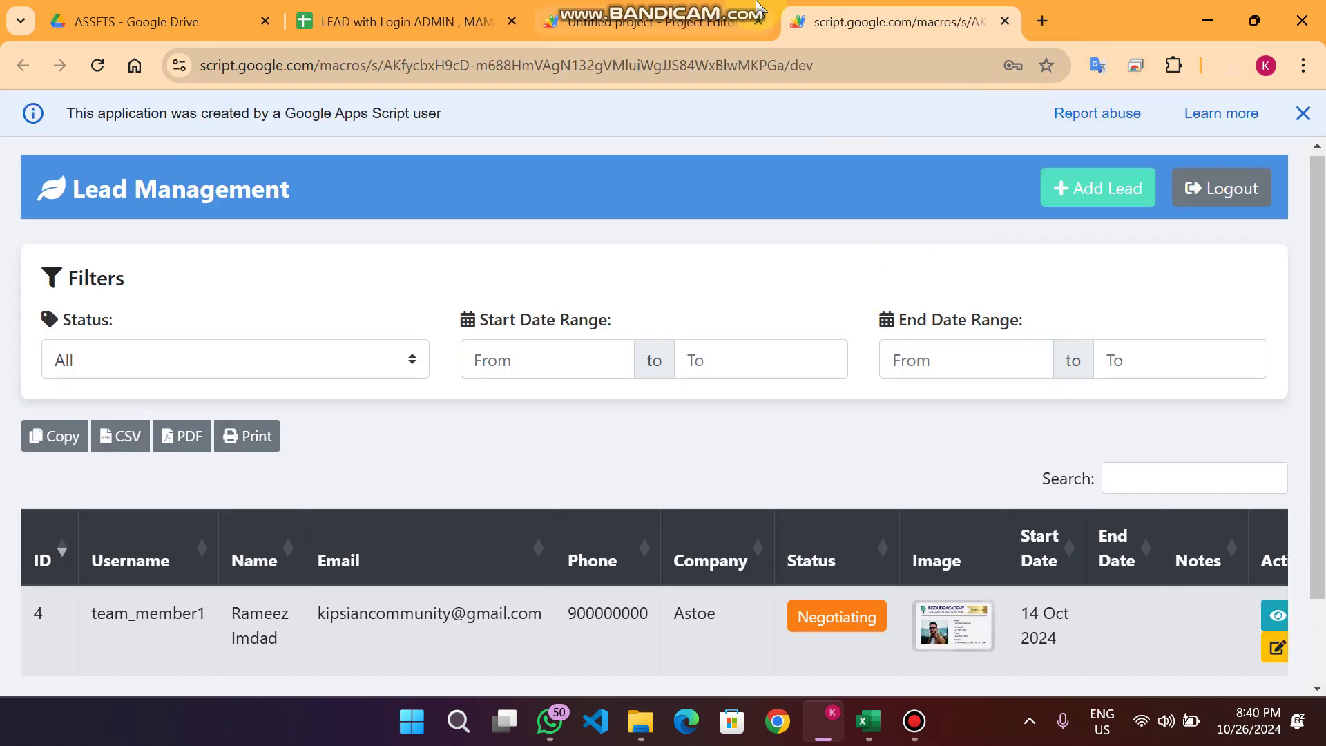
mouse_move(757, 7)
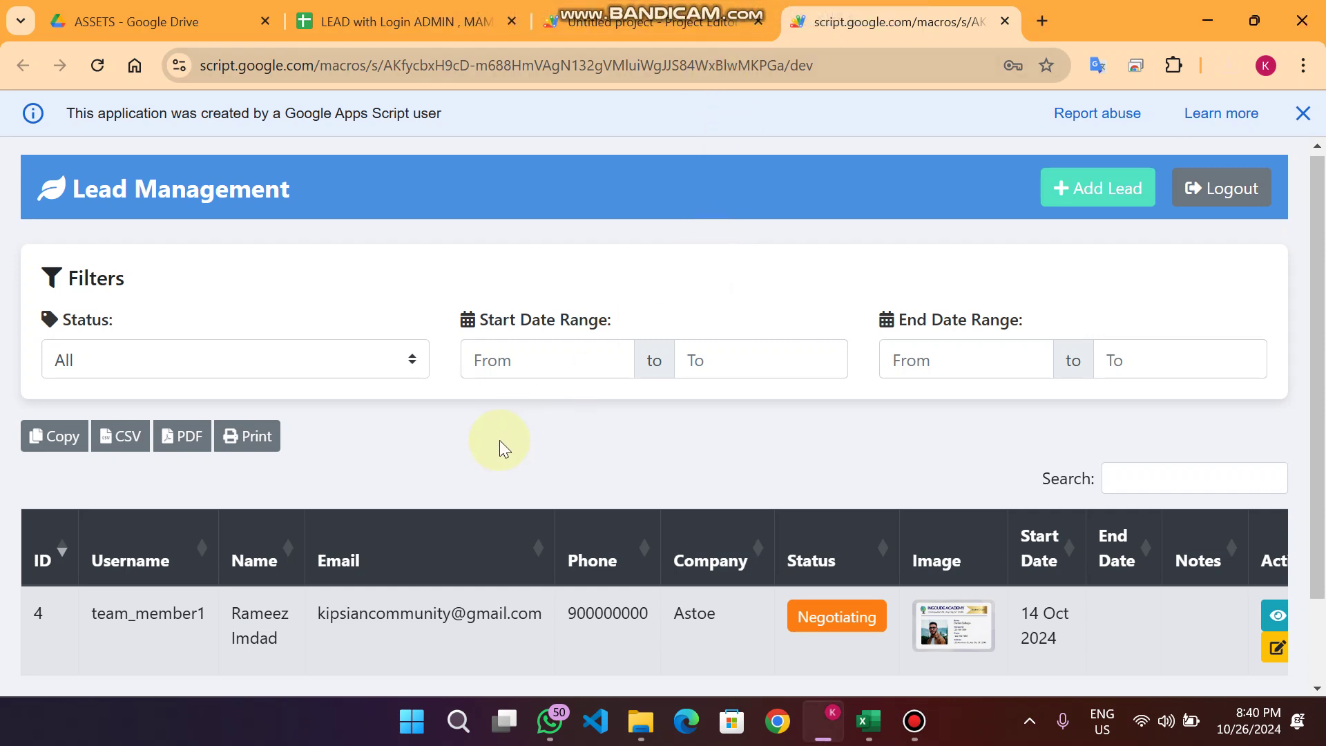
drag(297, 197, 62, 195)
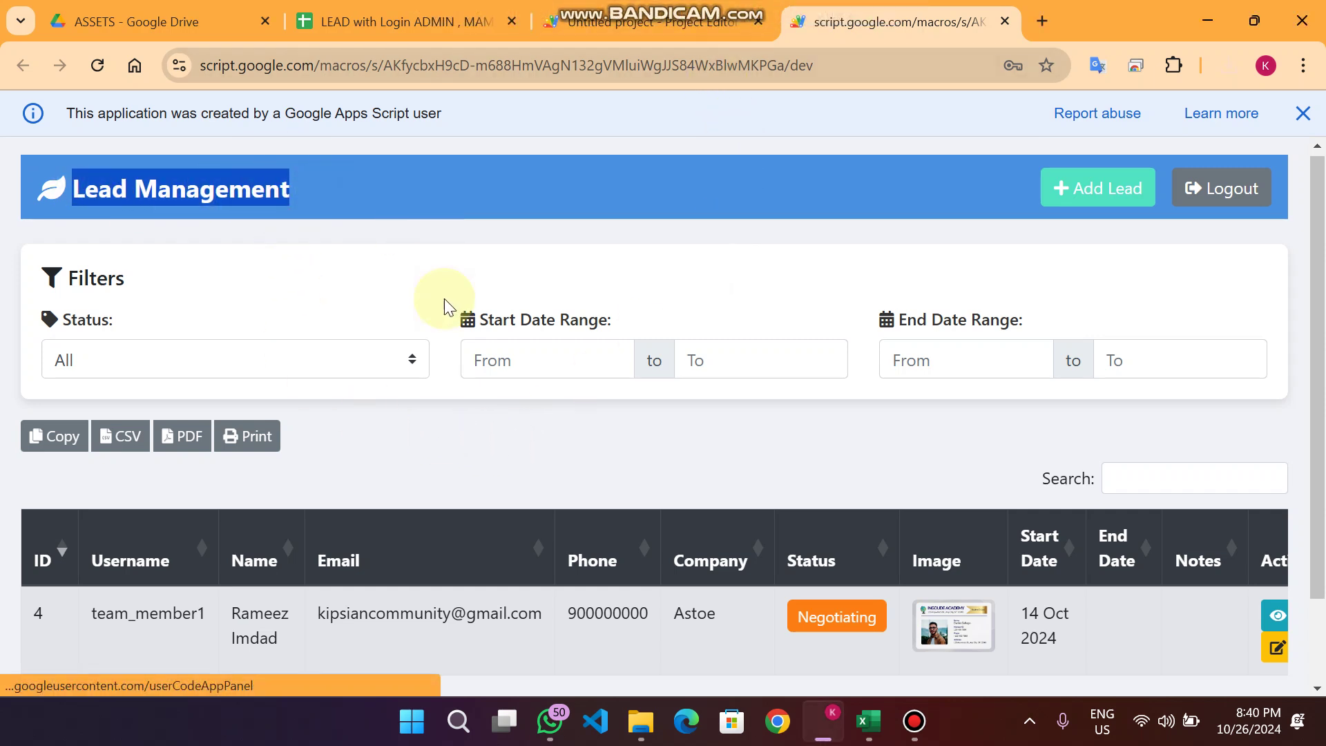
click(359, 22)
click(440, 435)
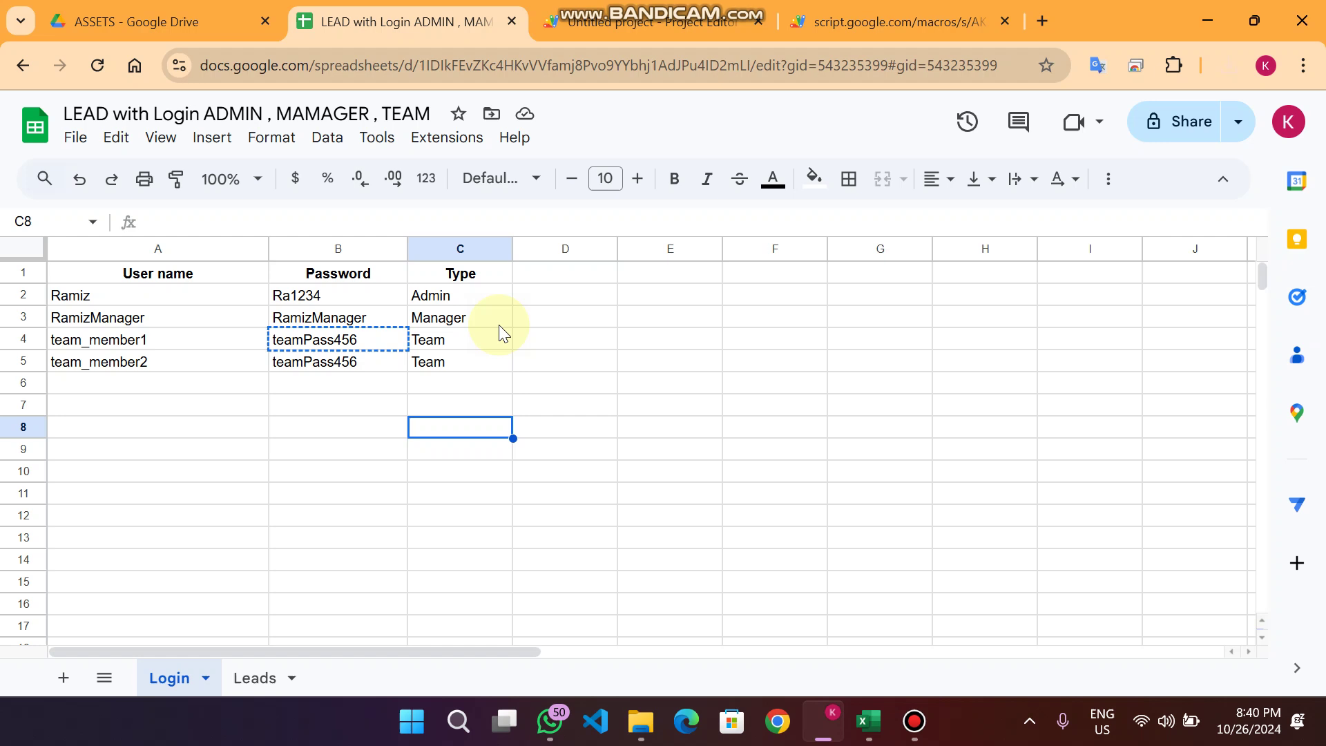
Step: Highlight the Admin, Manager and Team user types in Login cells C2–C4
click(445, 302)
click(456, 319)
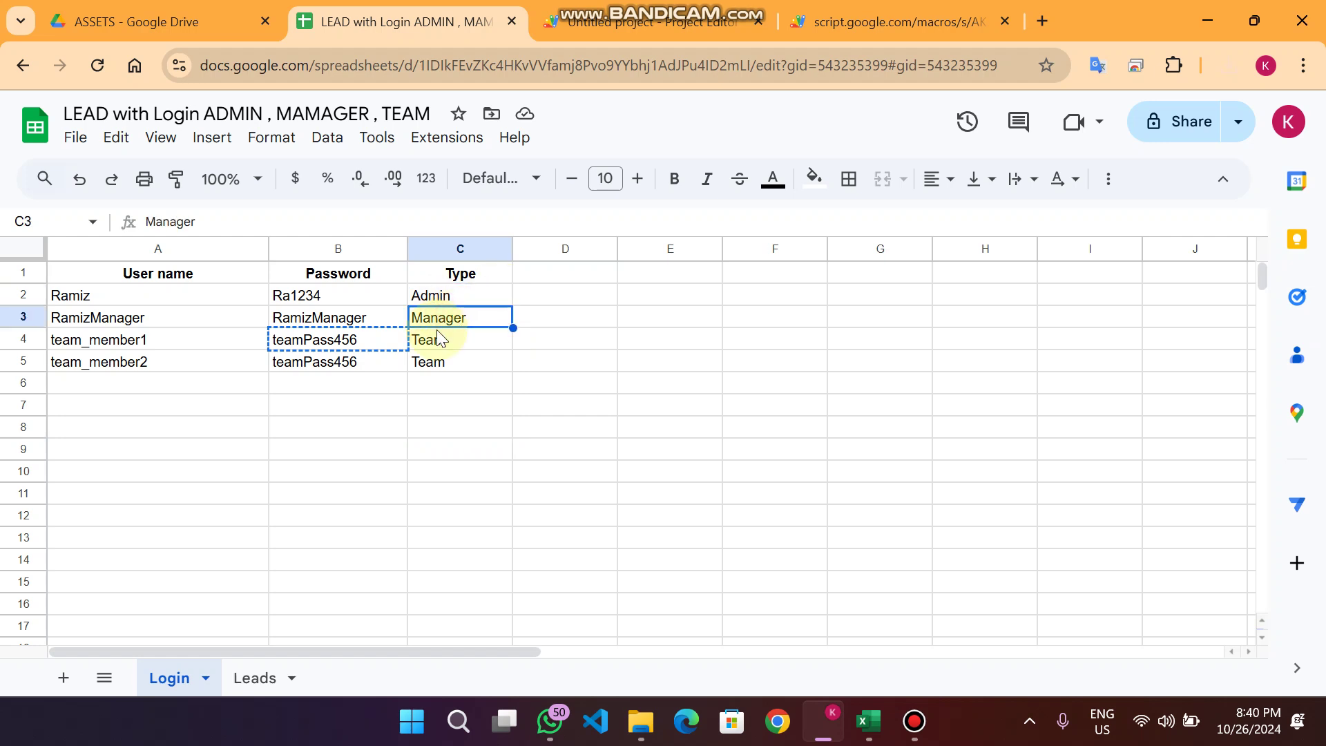
click(461, 340)
Step: In the Leads sheet, highlight Username column B, which ties each lead to a user
click(255, 678)
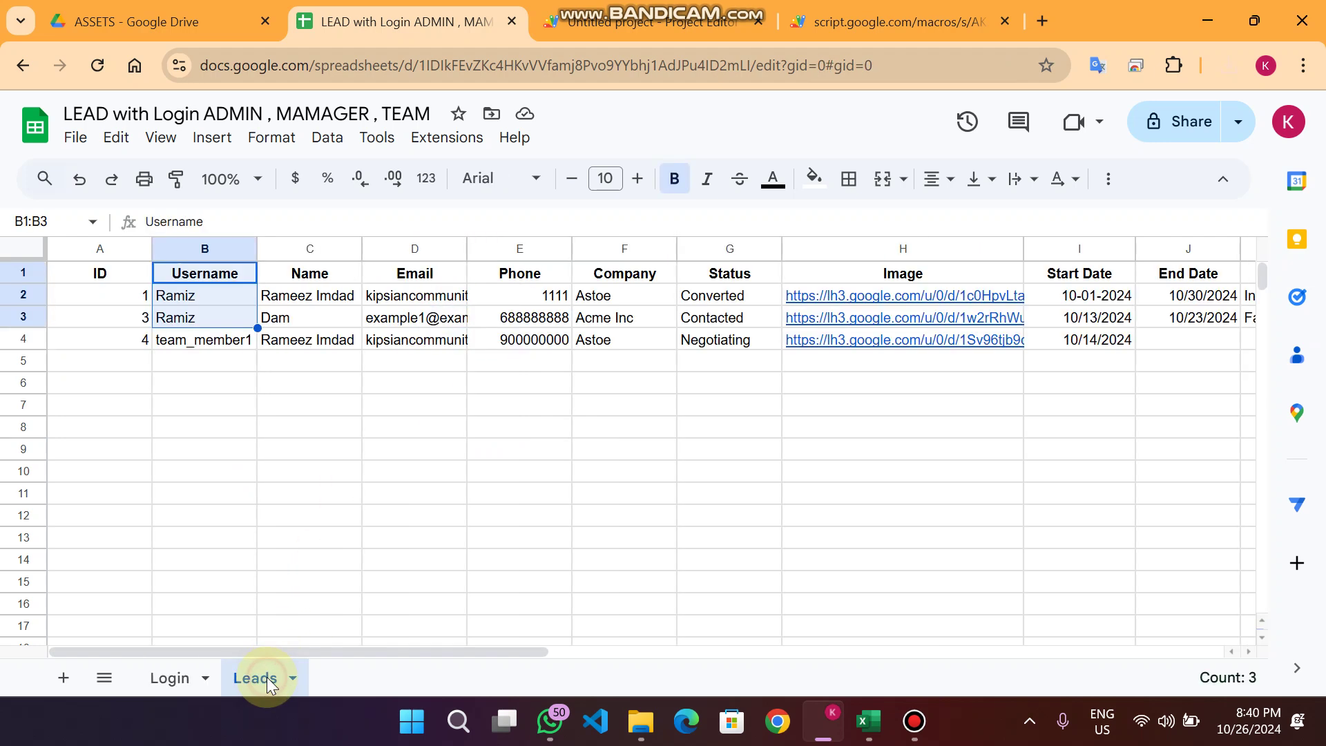
click(219, 407)
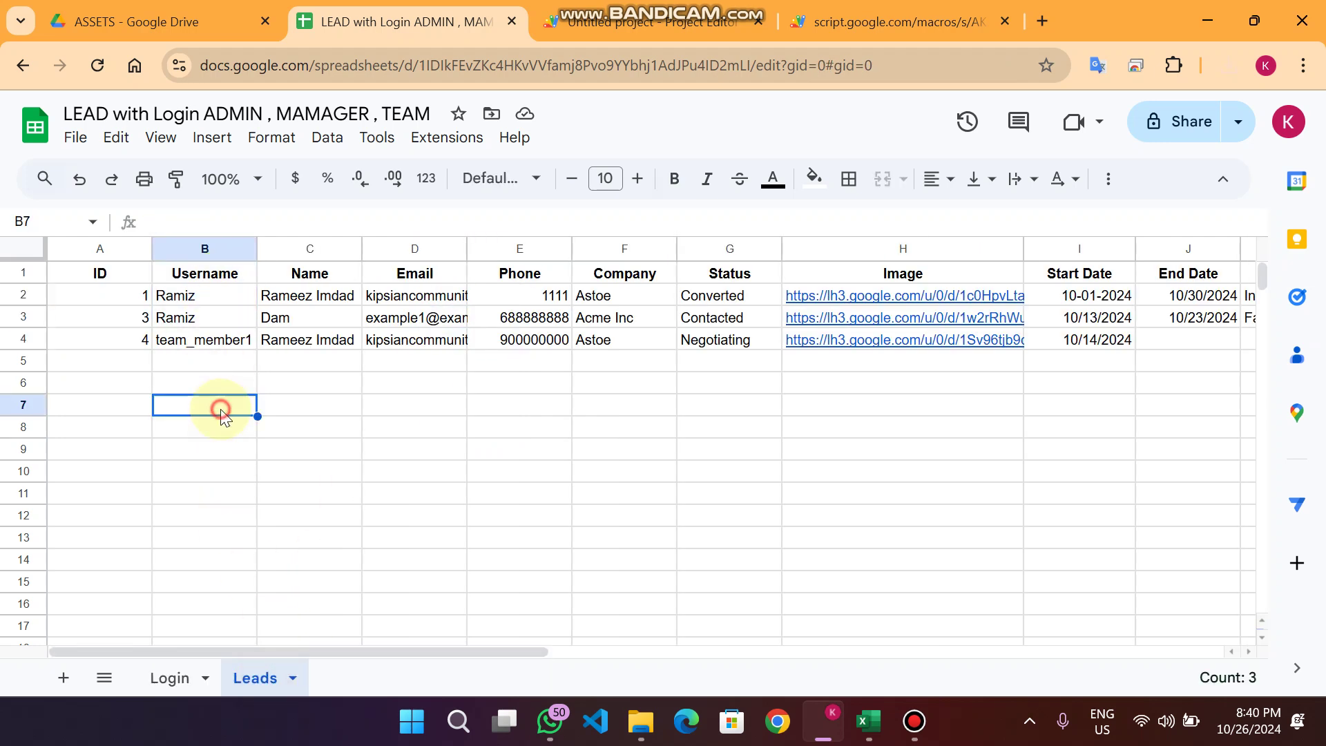
click(219, 247)
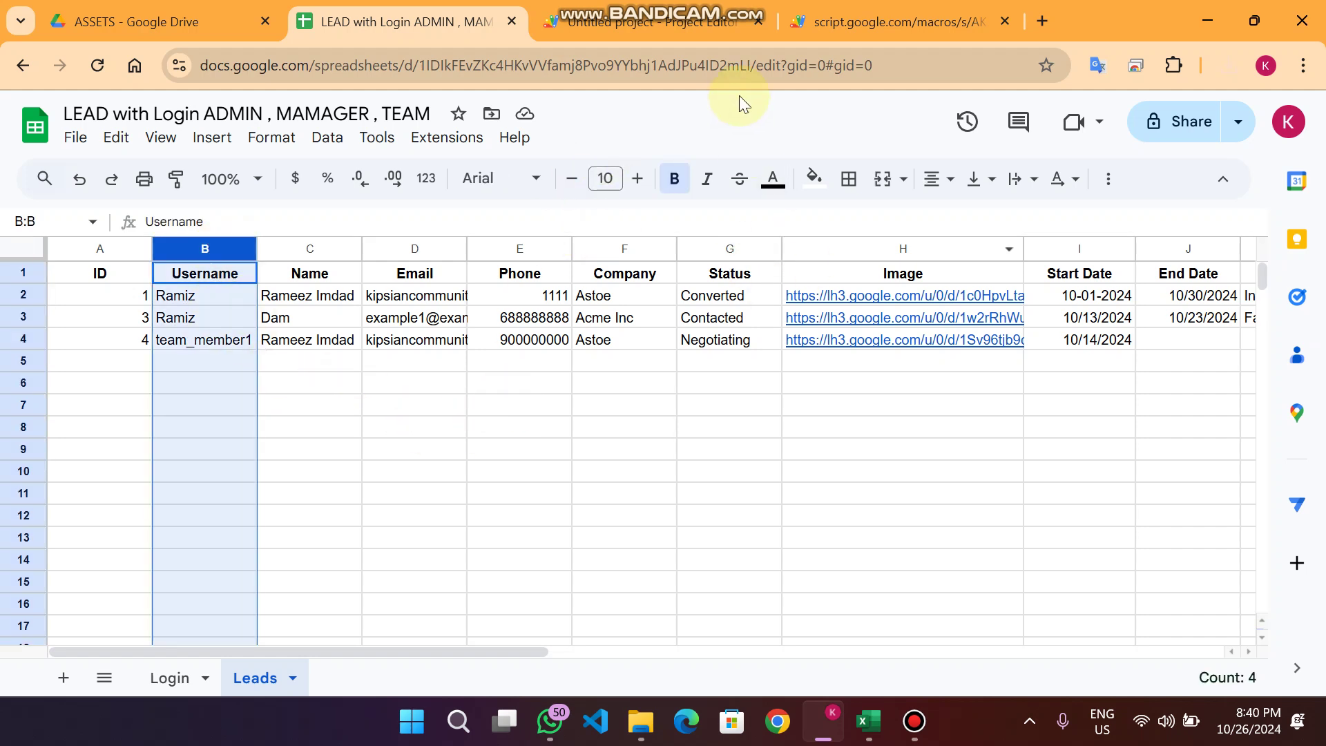
click(385, 455)
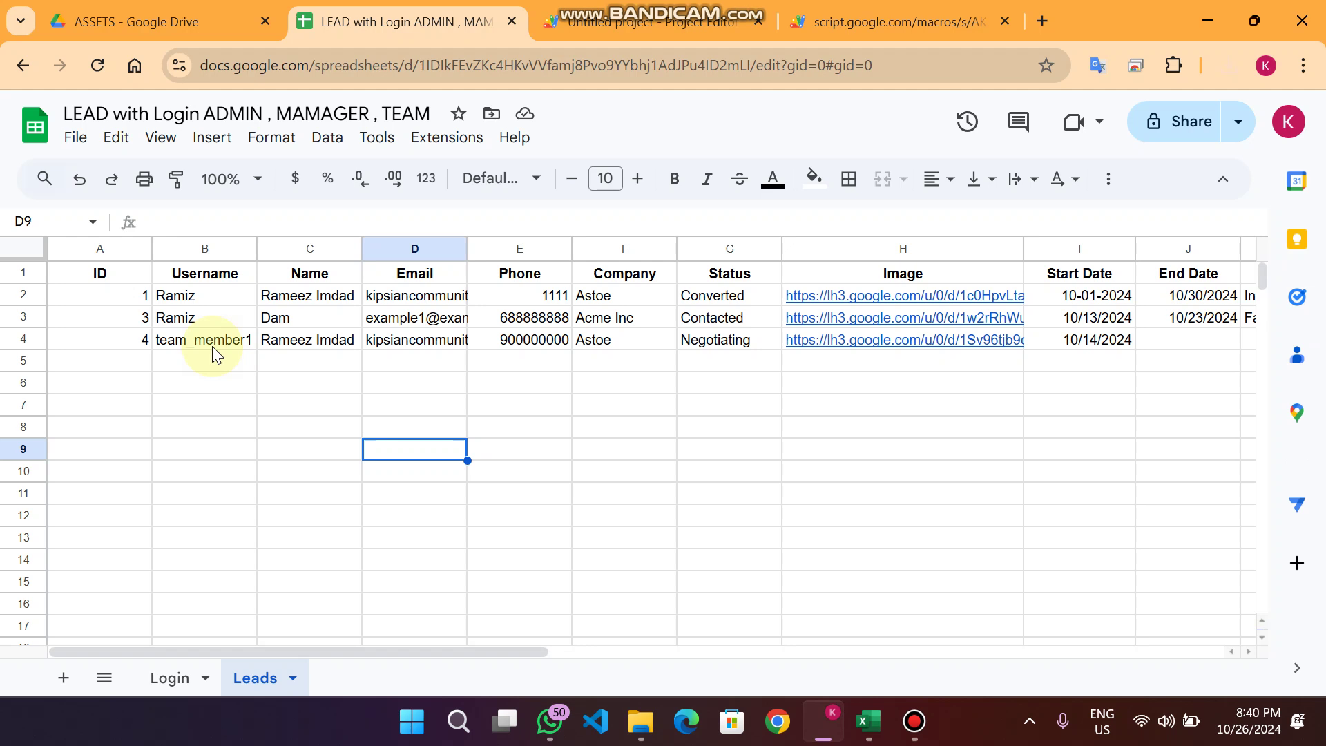
mouse_move(658, 19)
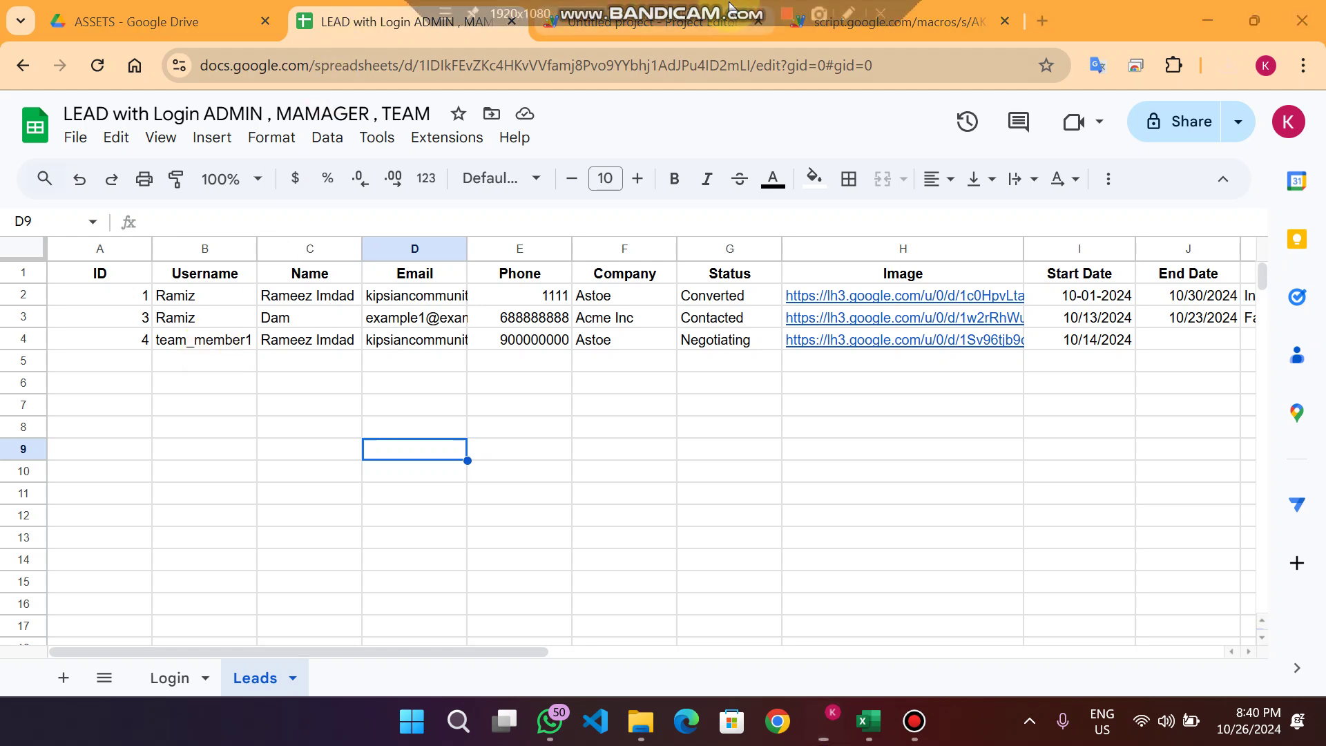
click(580, 21)
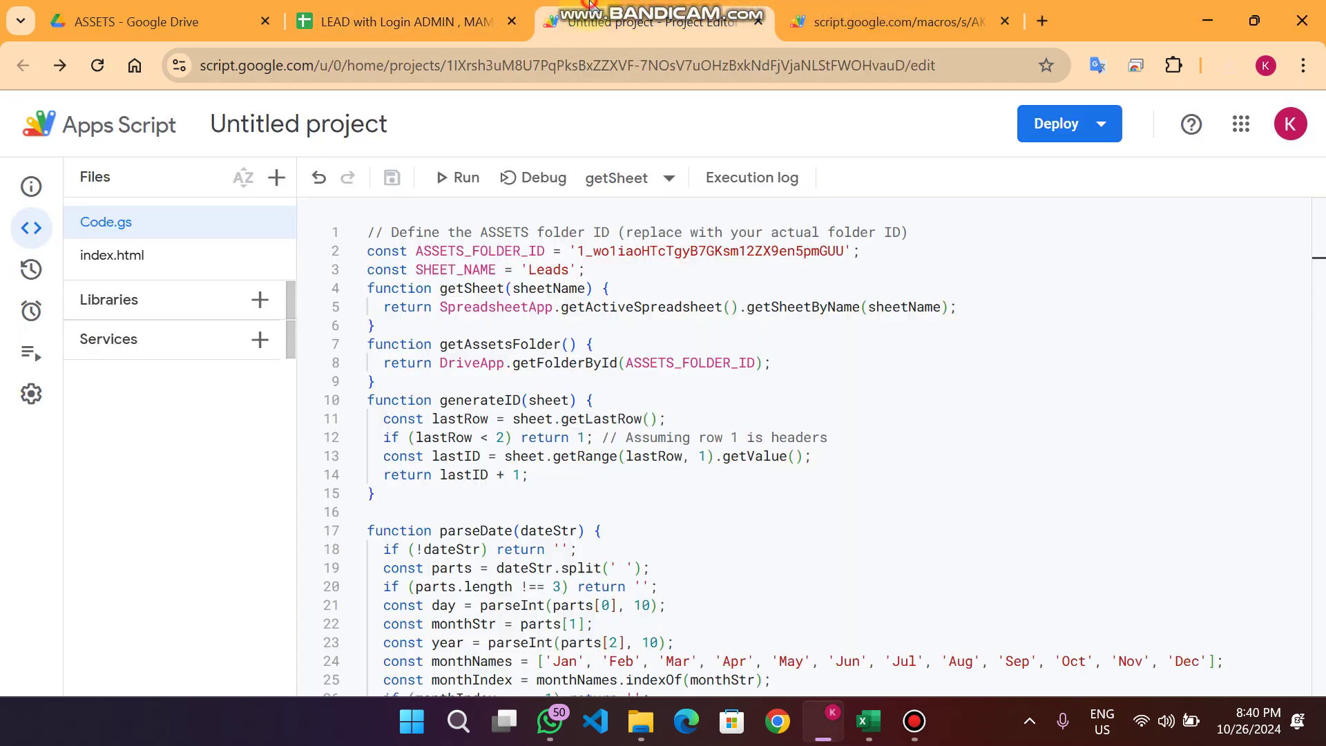
click(304, 21)
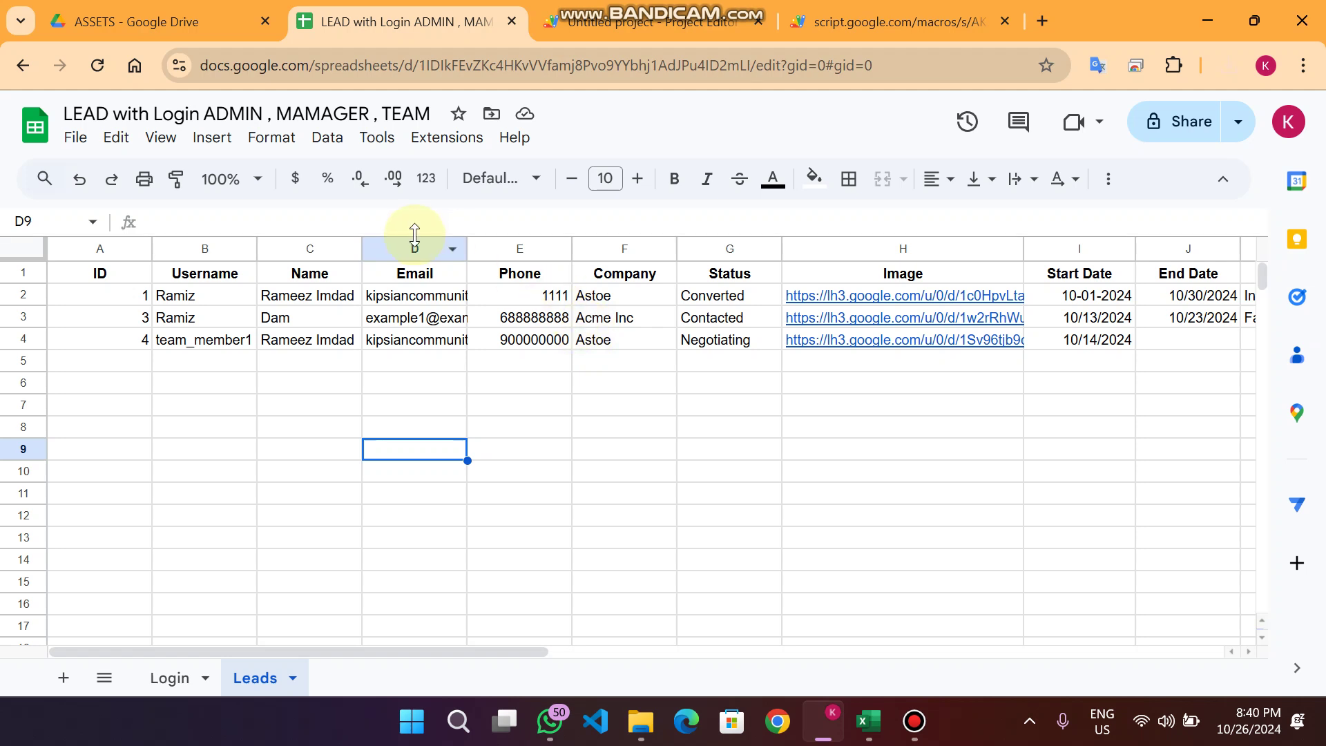
Step: Cancel a File > Make a copy, then open Extensions > Apps Script to reach Code.gs
click(76, 142)
click(128, 269)
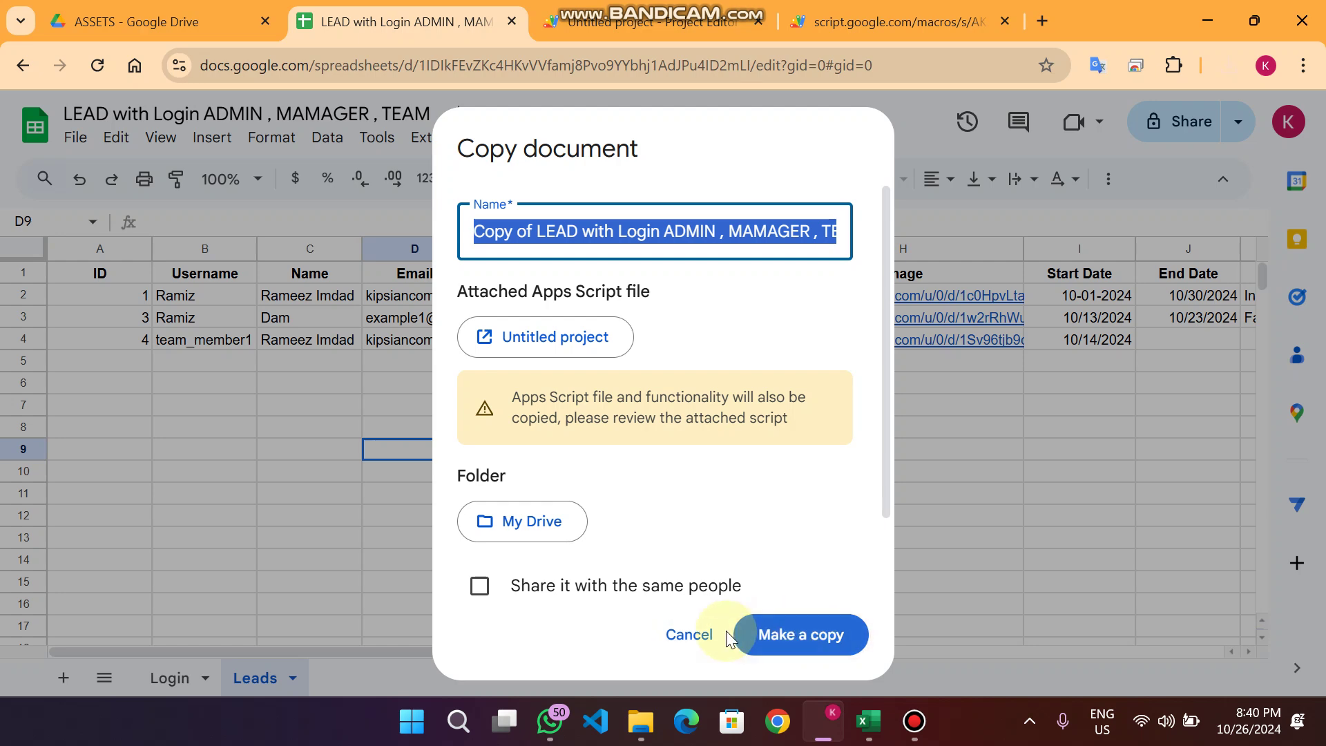
click(690, 634)
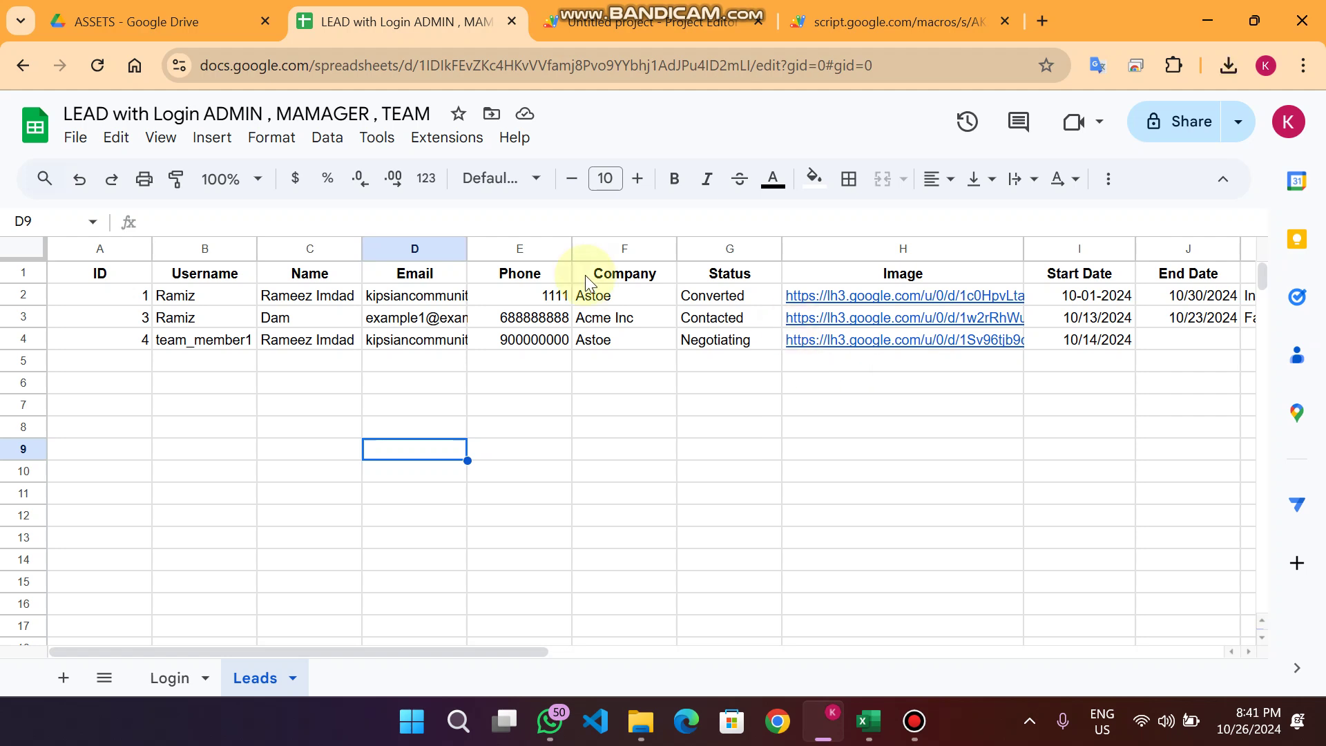
click(482, 145)
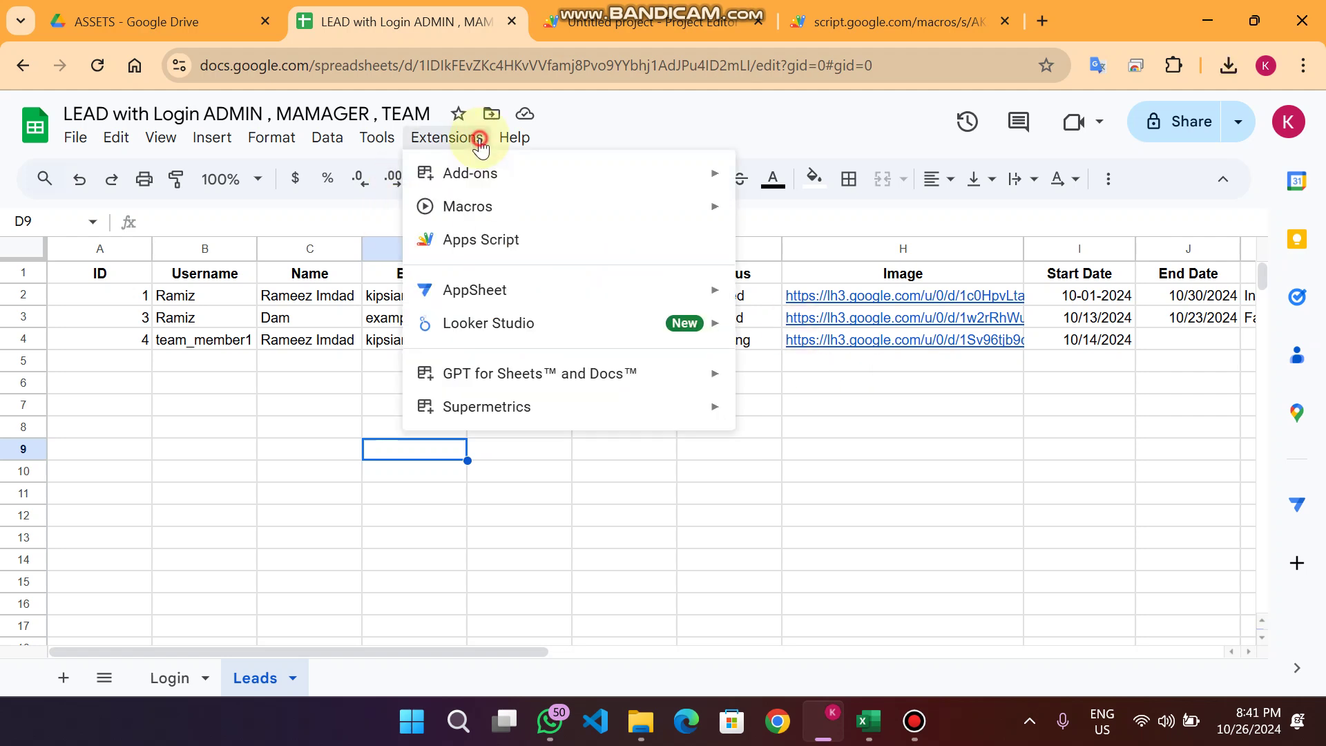
click(460, 241)
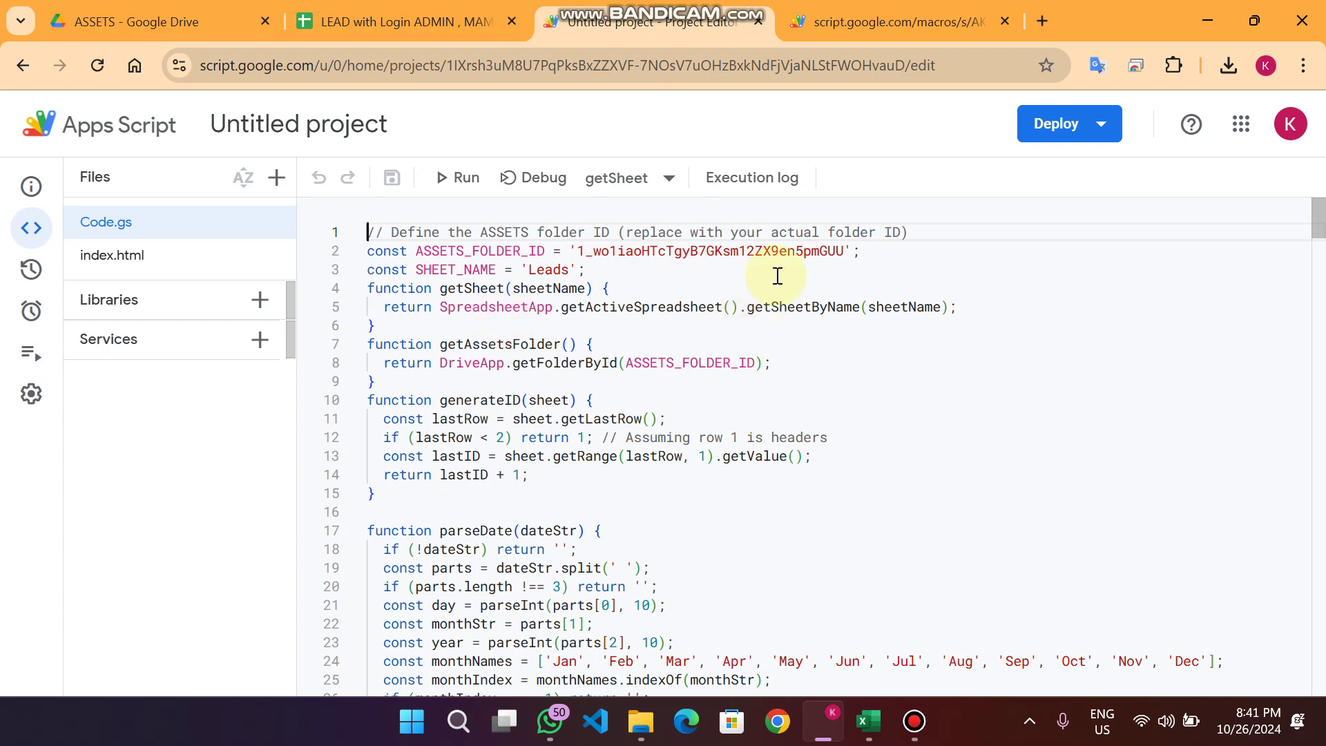
click(199, 8)
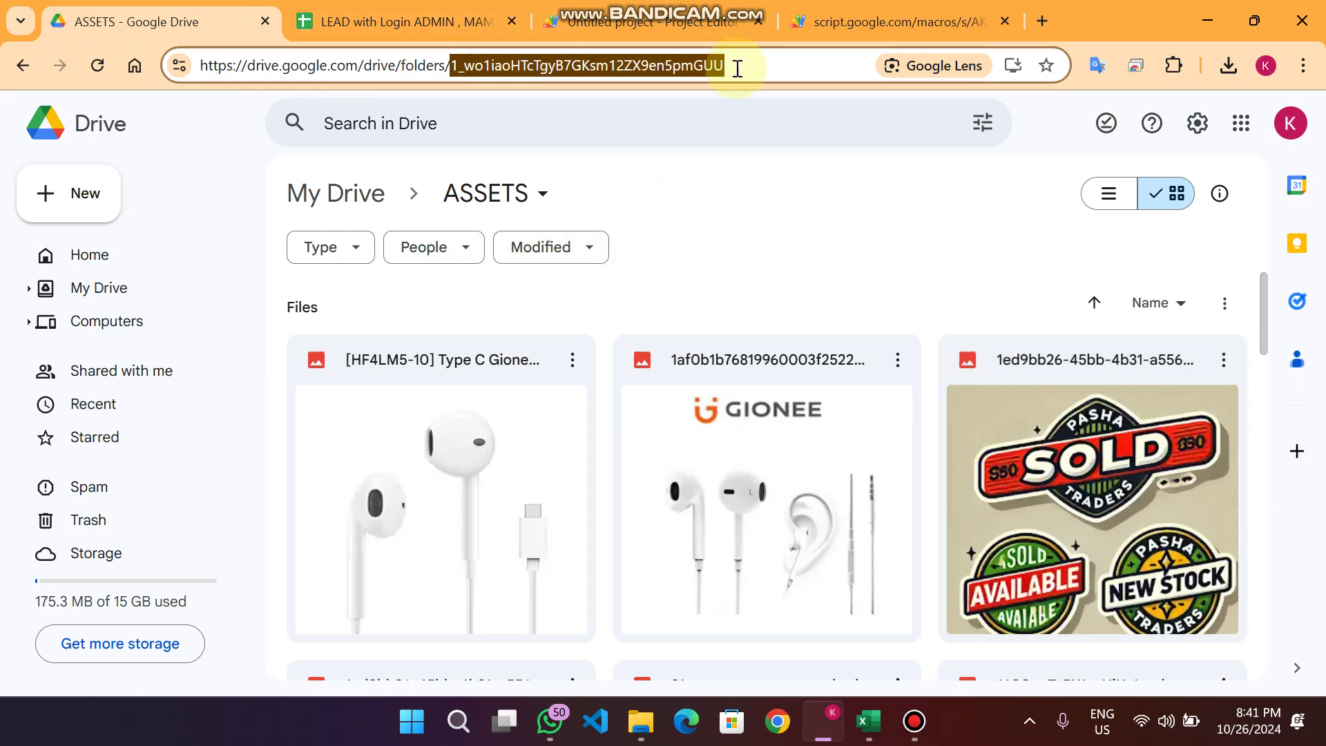
drag(736, 65, 450, 66)
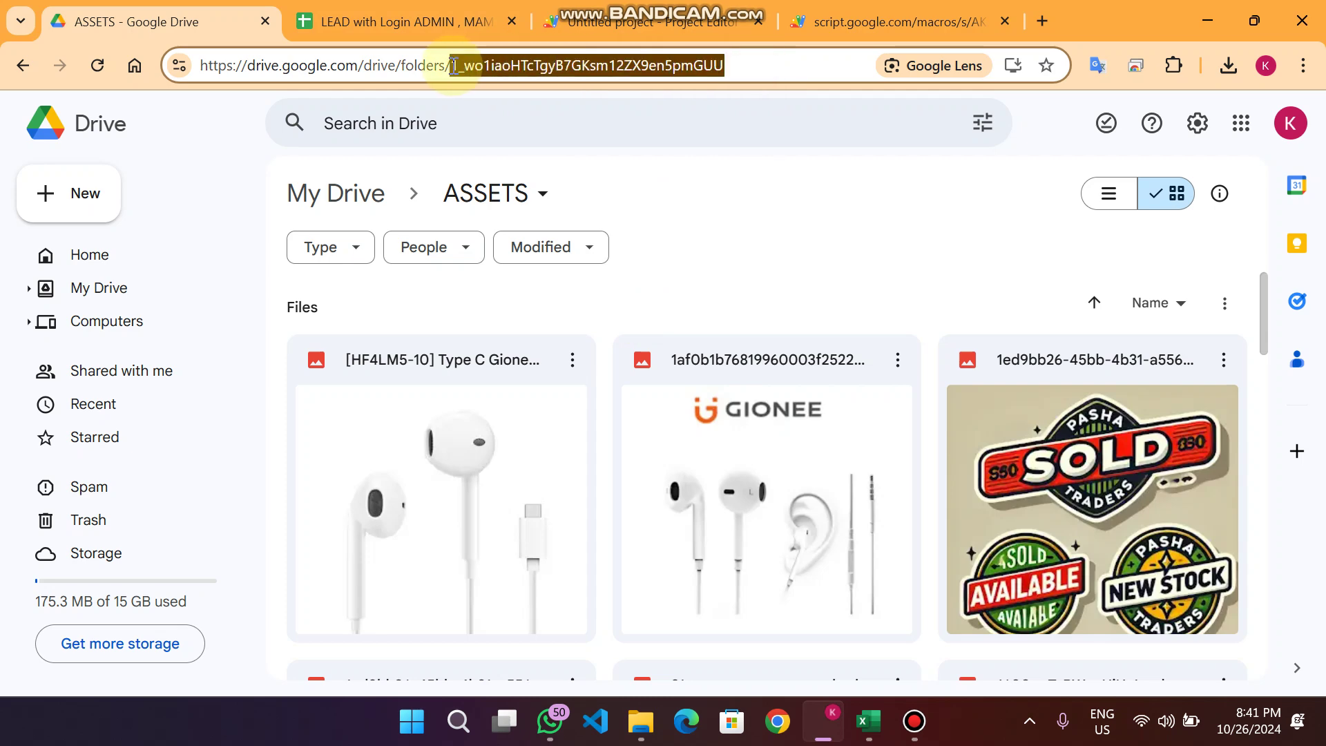
click(642, 21)
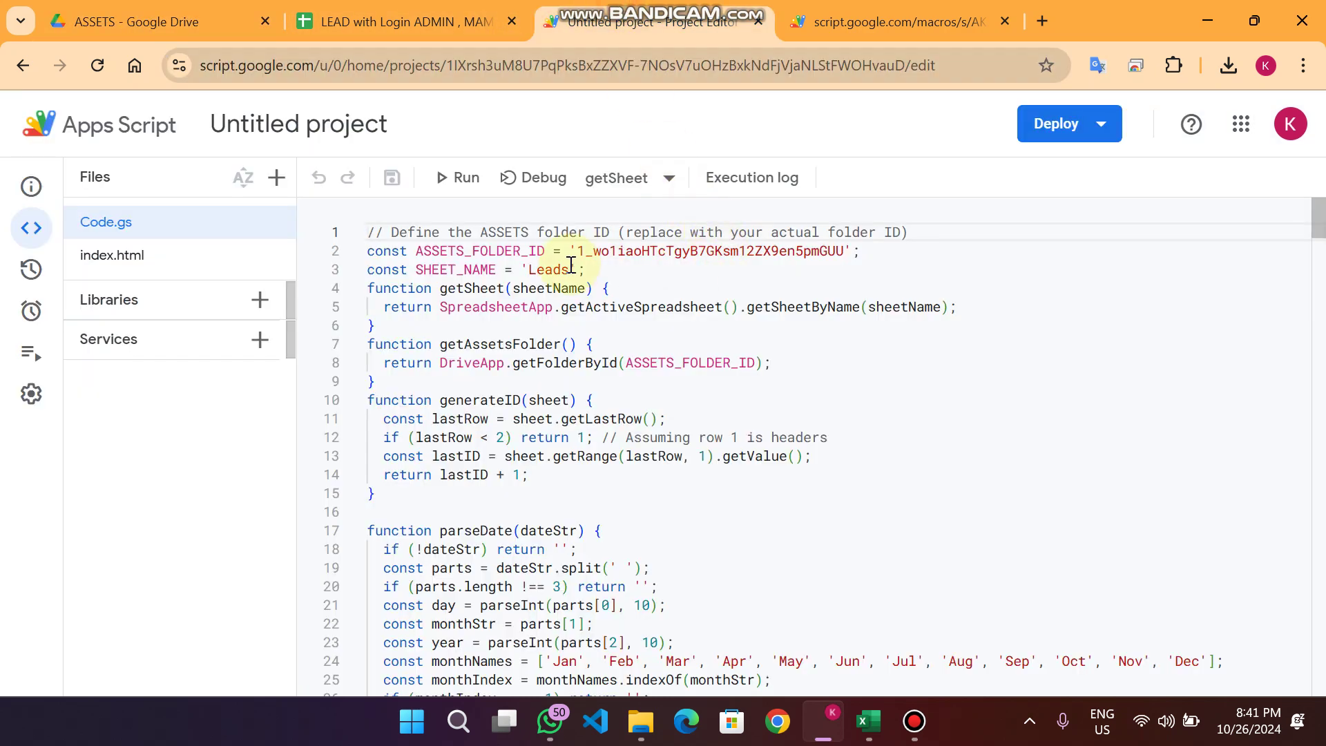
drag(577, 251, 842, 248)
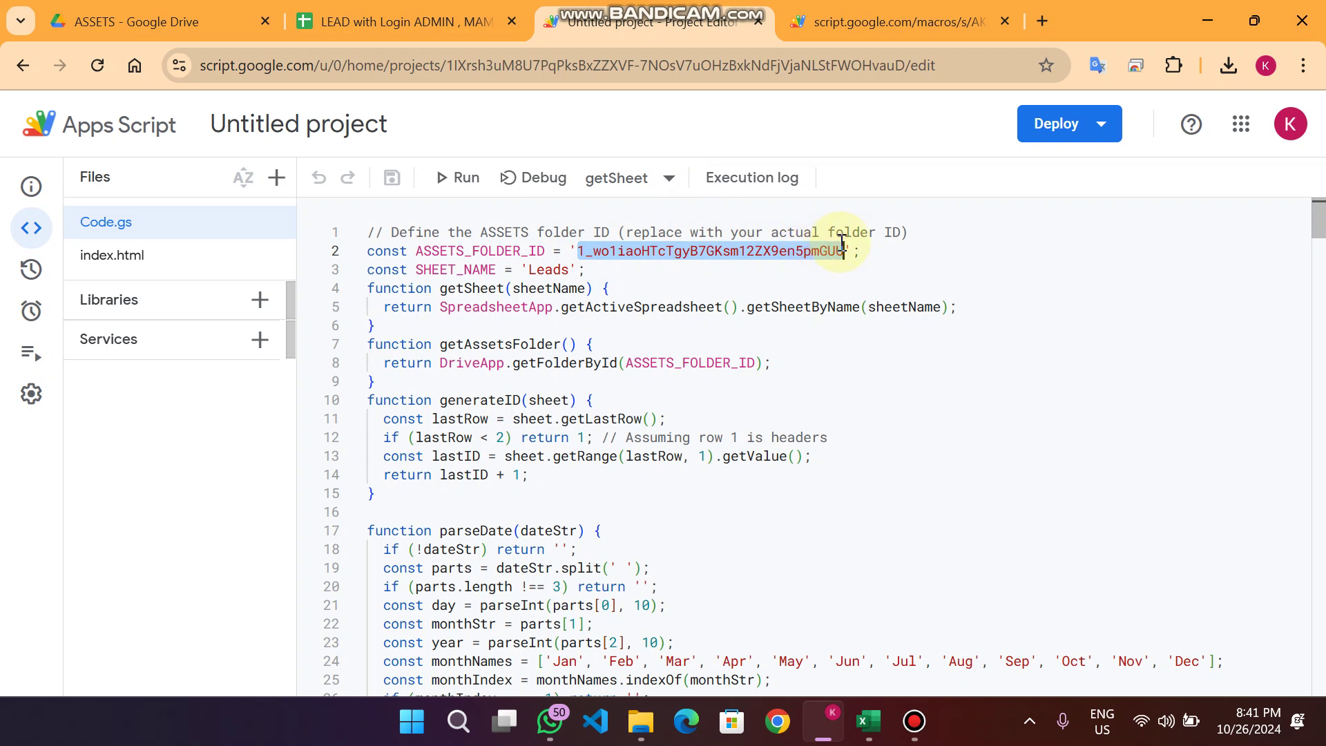
click(390, 178)
Step: Deploy the web app as a new deployment, creating Version 2 dated Oct 26, 2024
click(1079, 146)
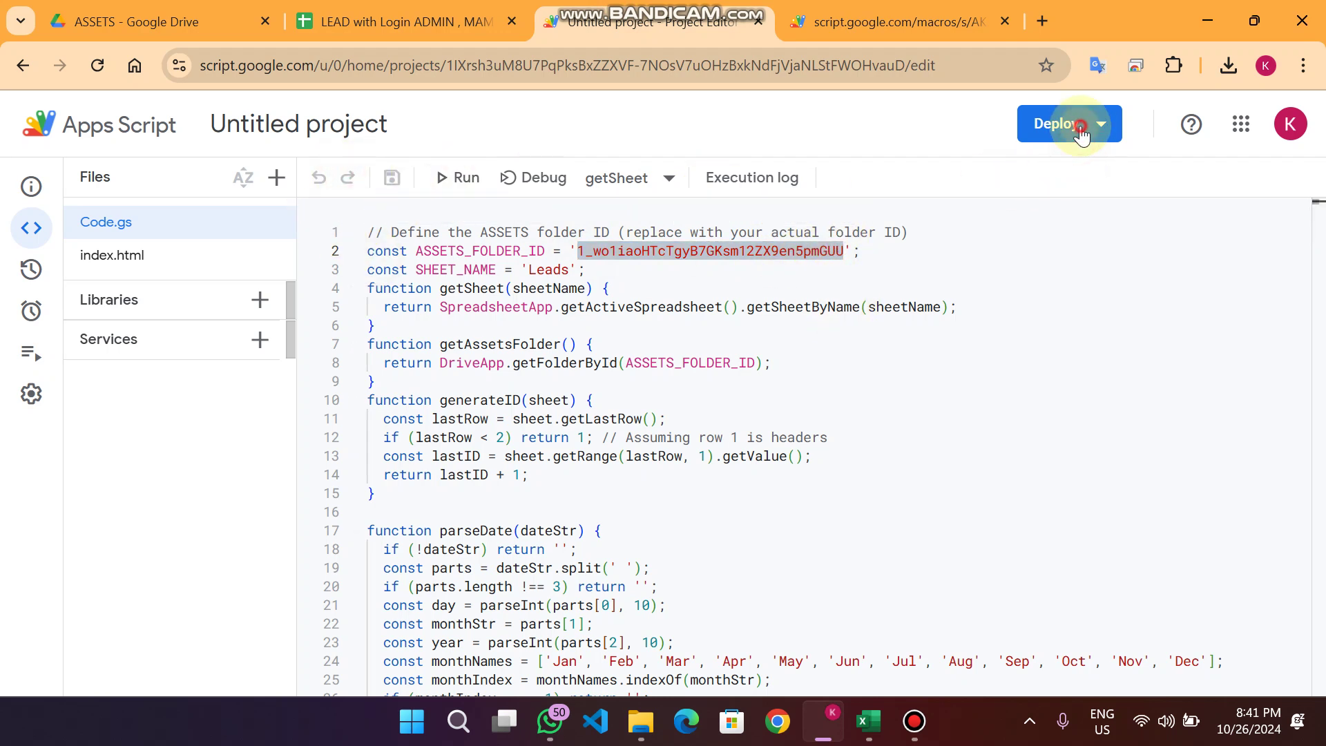
click(1100, 177)
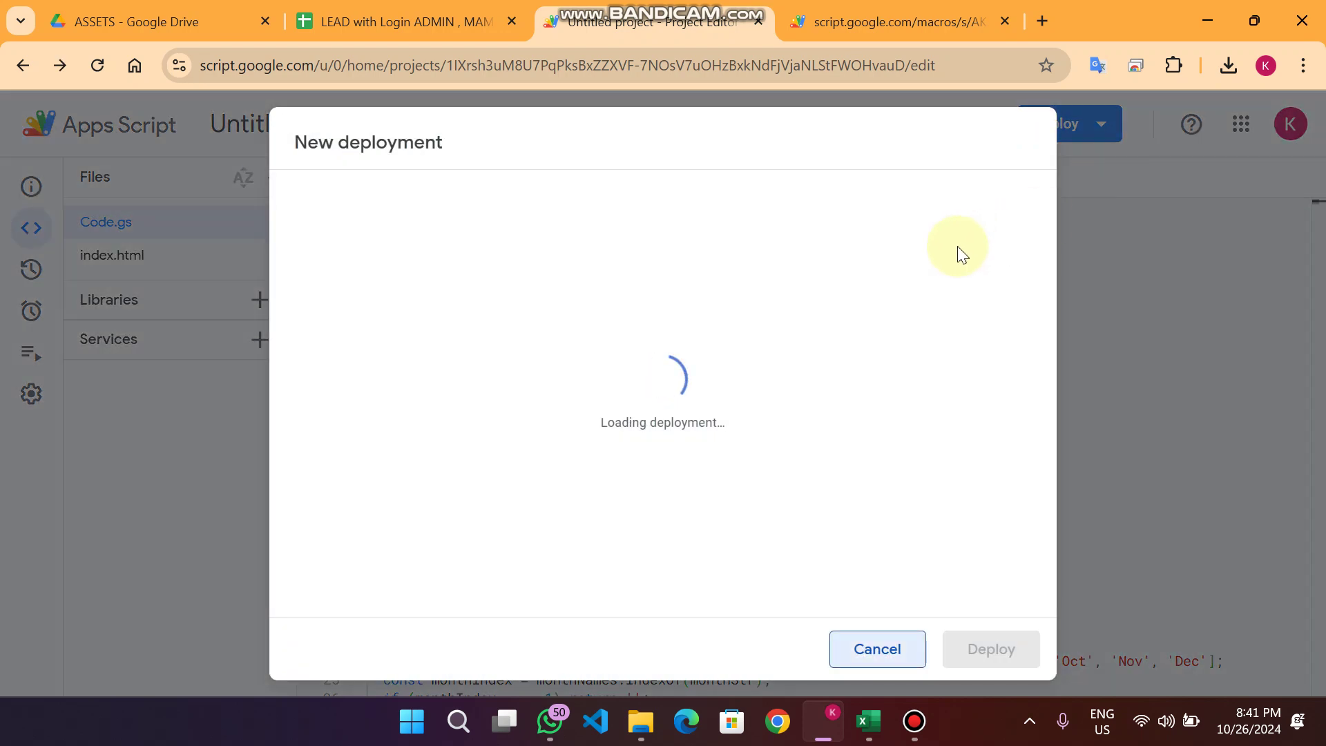
click(835, 22)
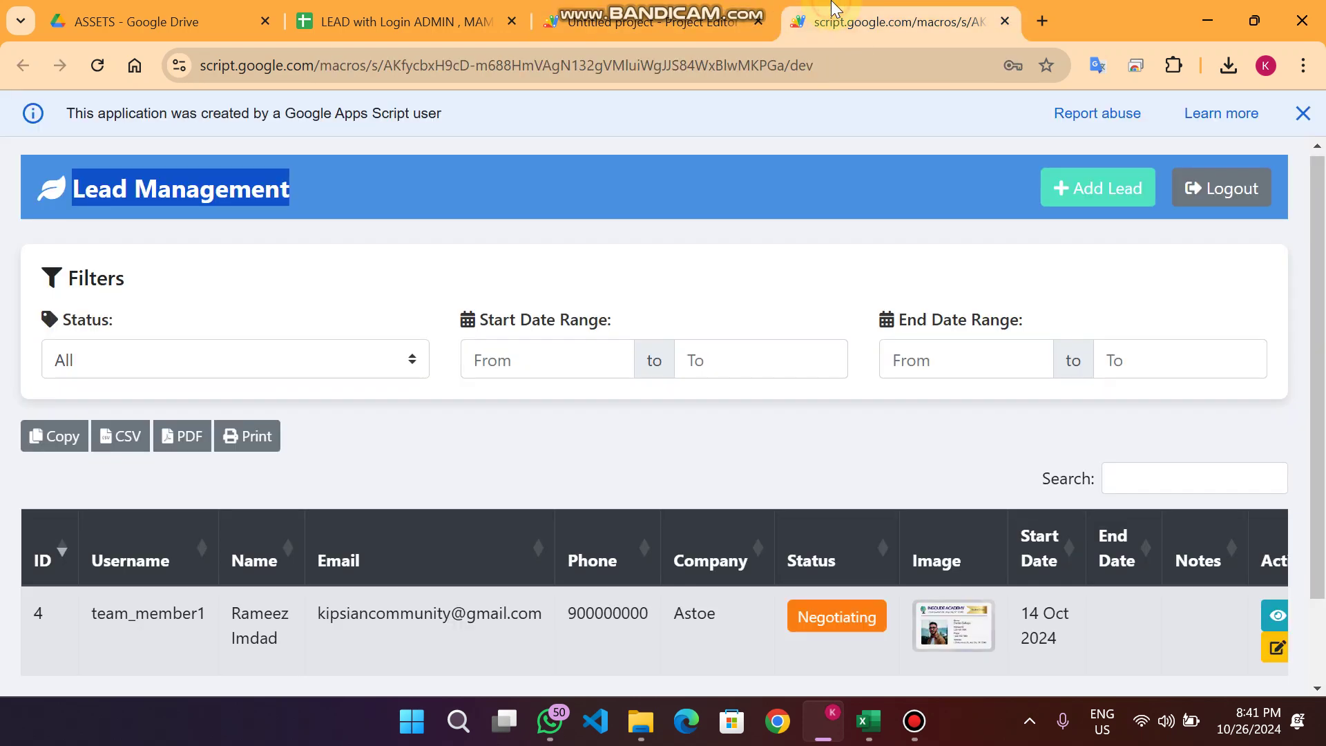
click(639, 22)
click(947, 653)
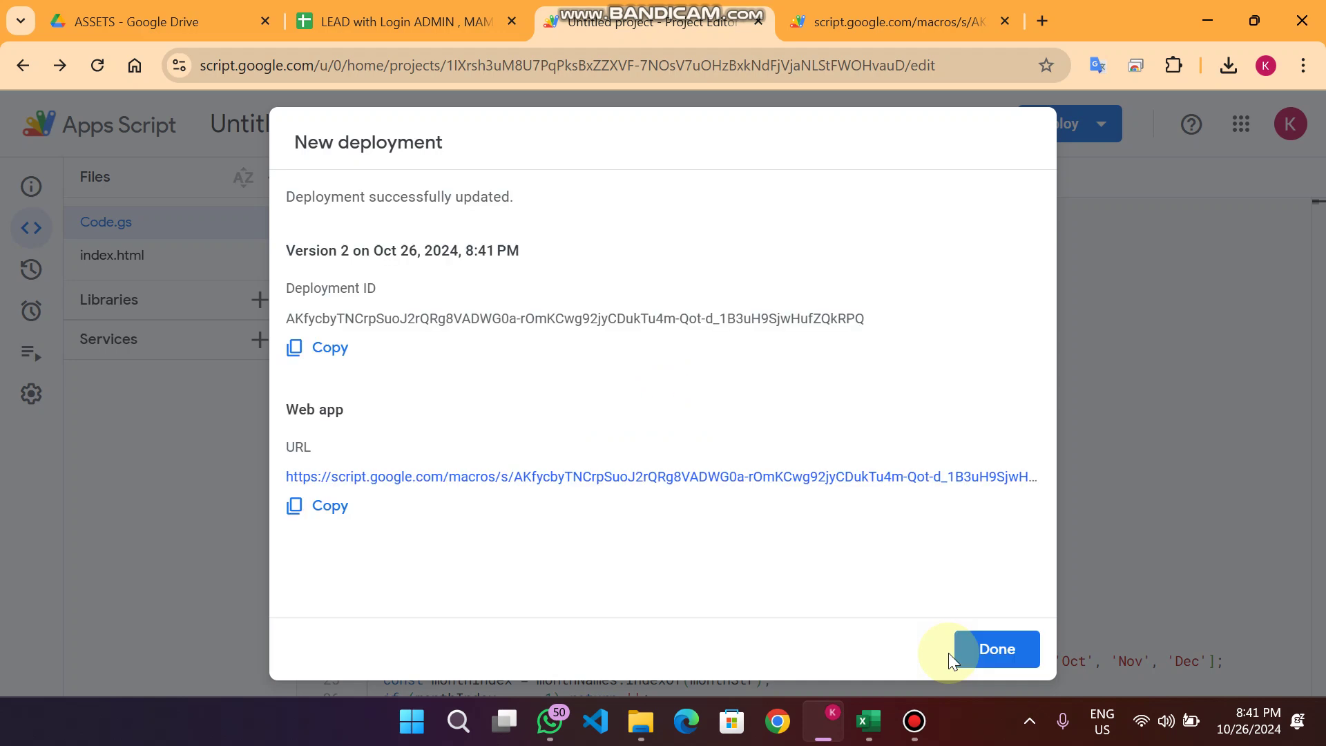
Step: Open the Version 2 web app URL, which still shows only lead ID 4 for Astoe
click(461, 479)
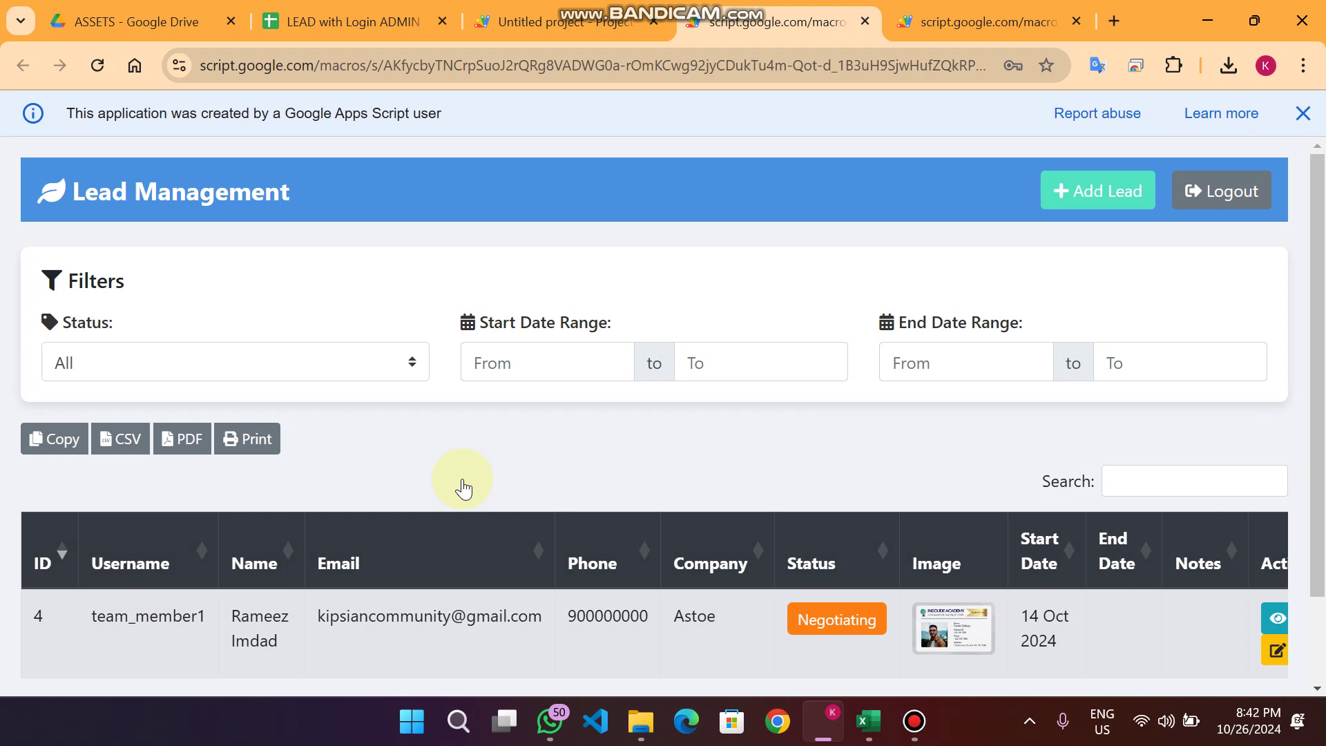
mouse_move(677, 5)
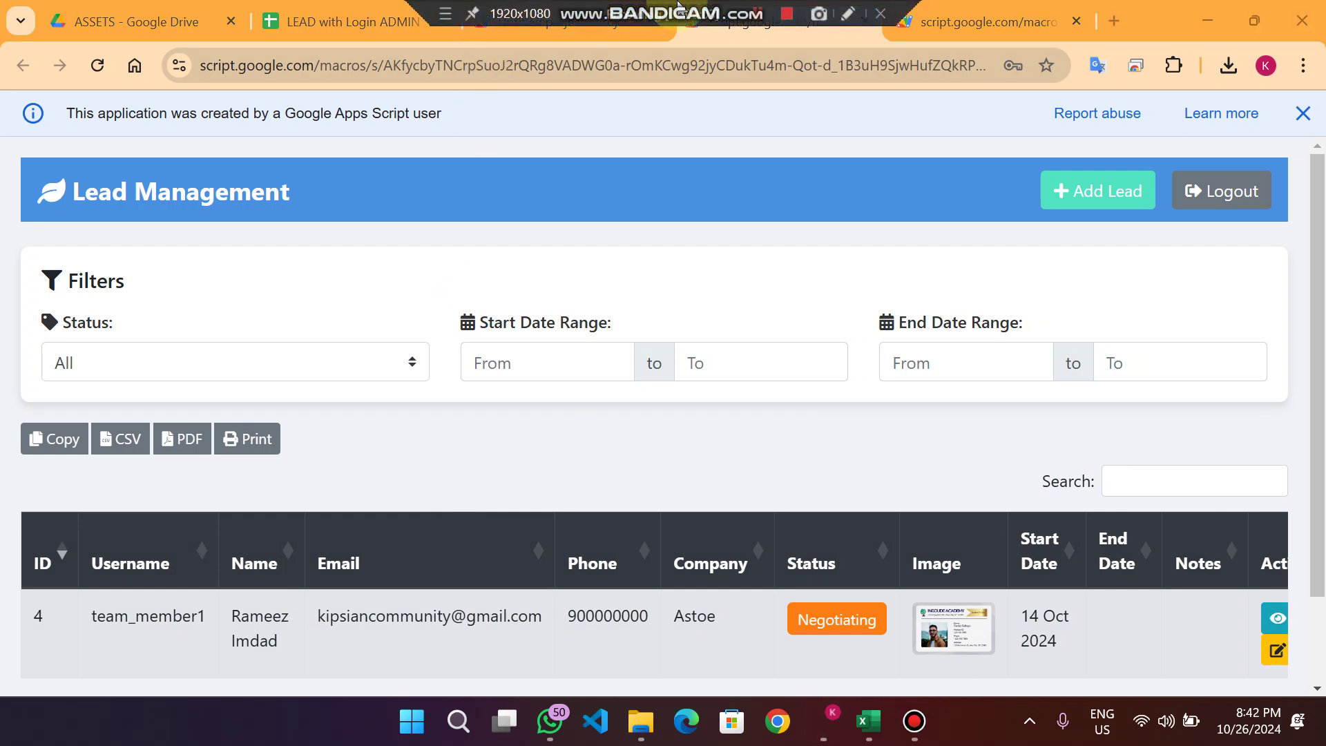